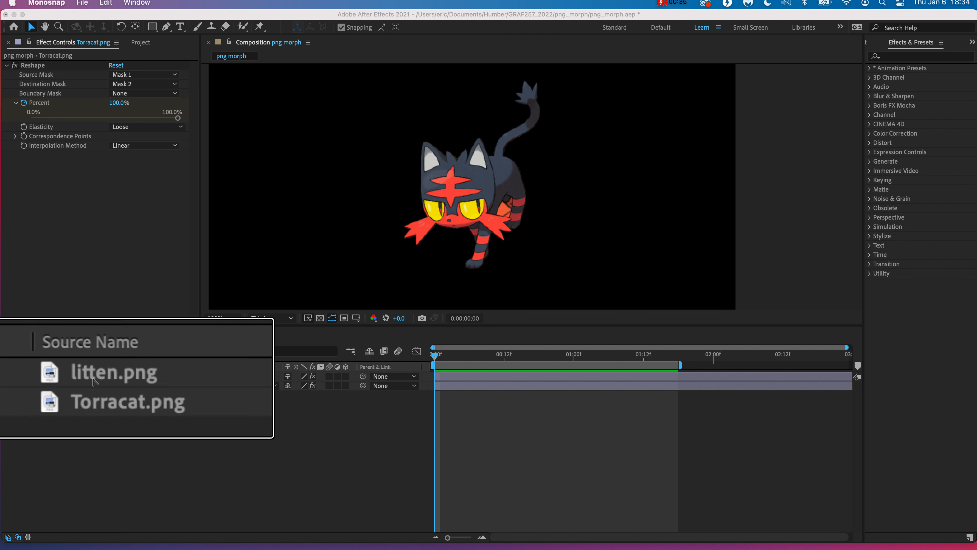
Play back the morph animation in the png morph composition and stop the preview
{"action": "left_click", "coordinate": [453, 359]}
{"action": "key", "text": "space"}
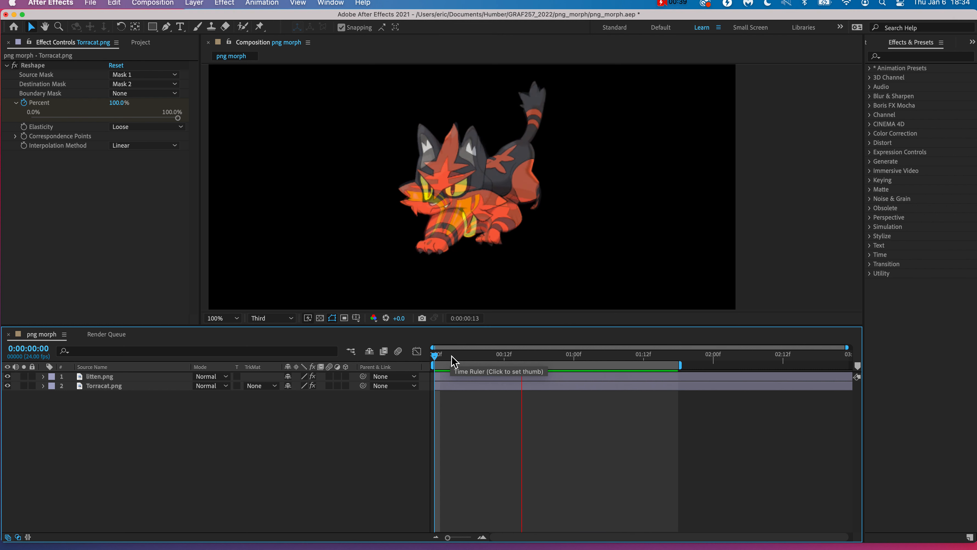
{"action": "key", "text": "space"}
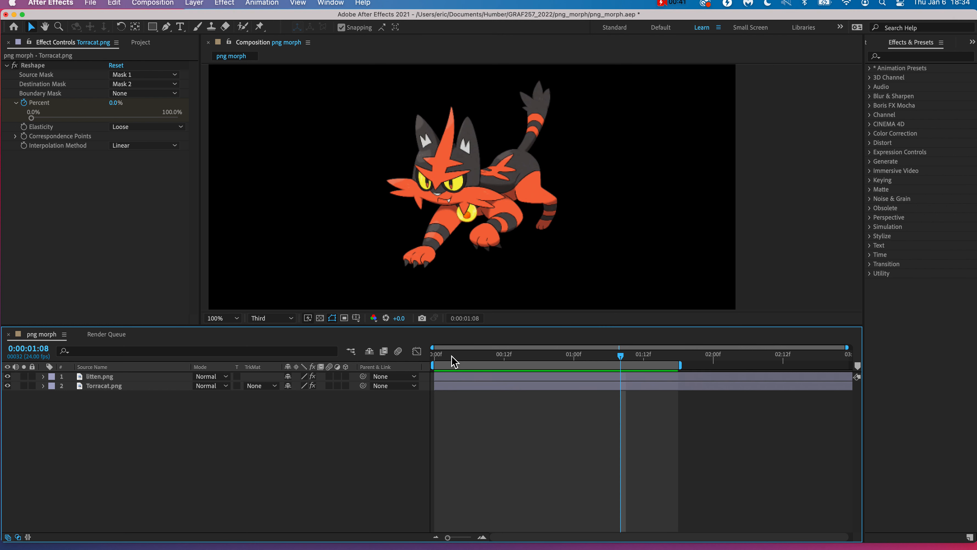
{"action": "key", "text": "space"}
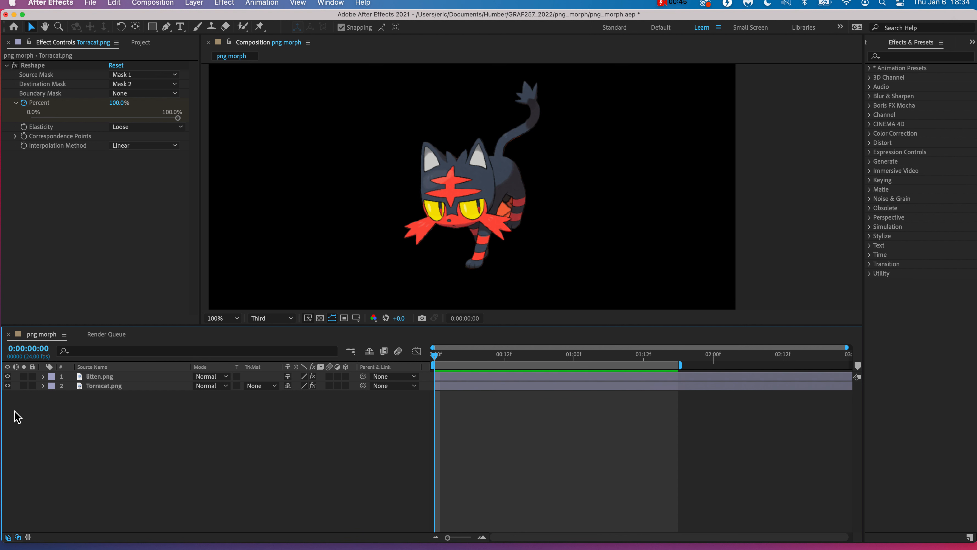
Preview the litten.png and Torracat.png layers one at a time by hiding the other, and show both again
{"action": "left_click", "coordinate": [7, 386]}
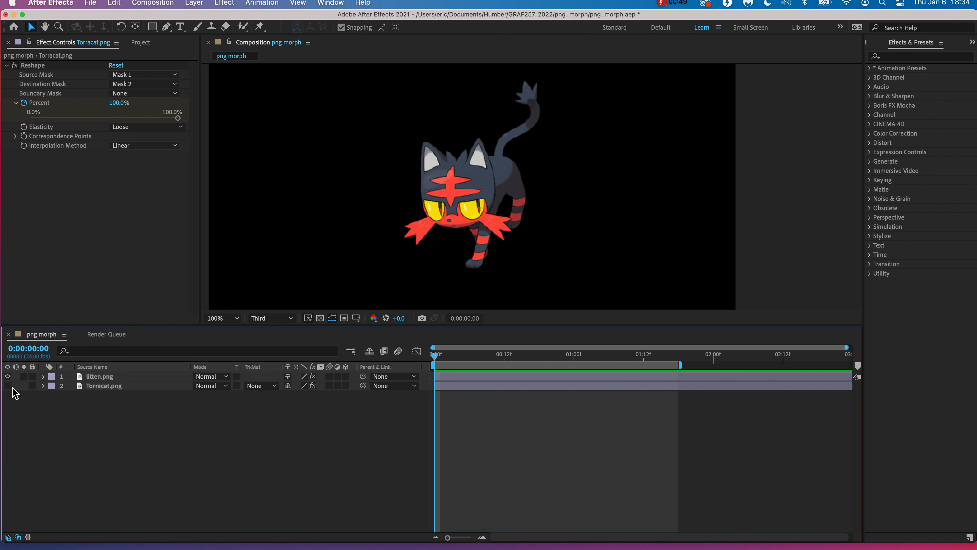
{"action": "left_click_drag", "start_coordinate": [435, 365], "coordinate": [427, 387]}
{"action": "left_click", "coordinate": [7, 376]}
{"action": "left_click", "coordinate": [7, 385]}
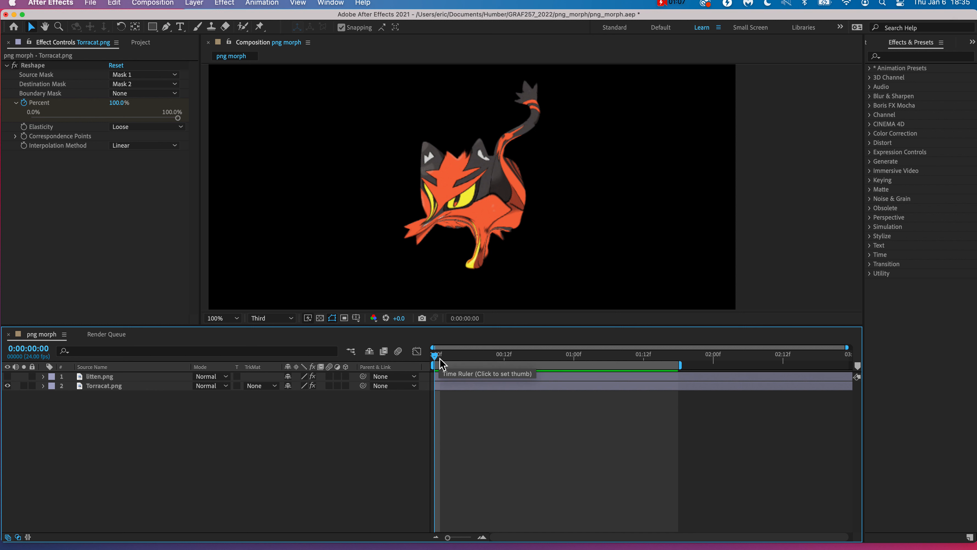
{"action": "left_click", "coordinate": [8, 376]}
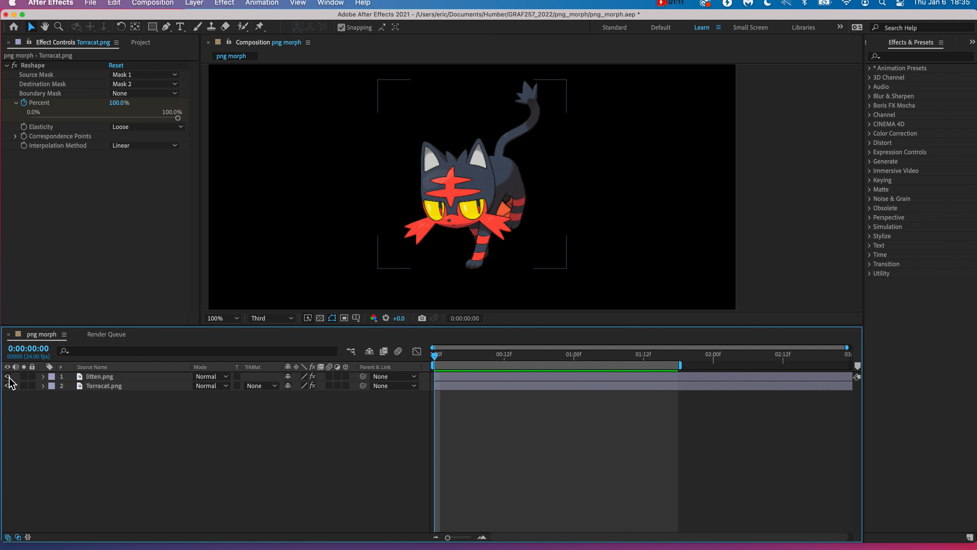
{"action": "left_click", "coordinate": [8, 376]}
Scrub the combined morph from the first frame to 0:00:01:03 and back to the start
{"action": "left_click_drag", "start_coordinate": [435, 356], "coordinate": [592, 361]}
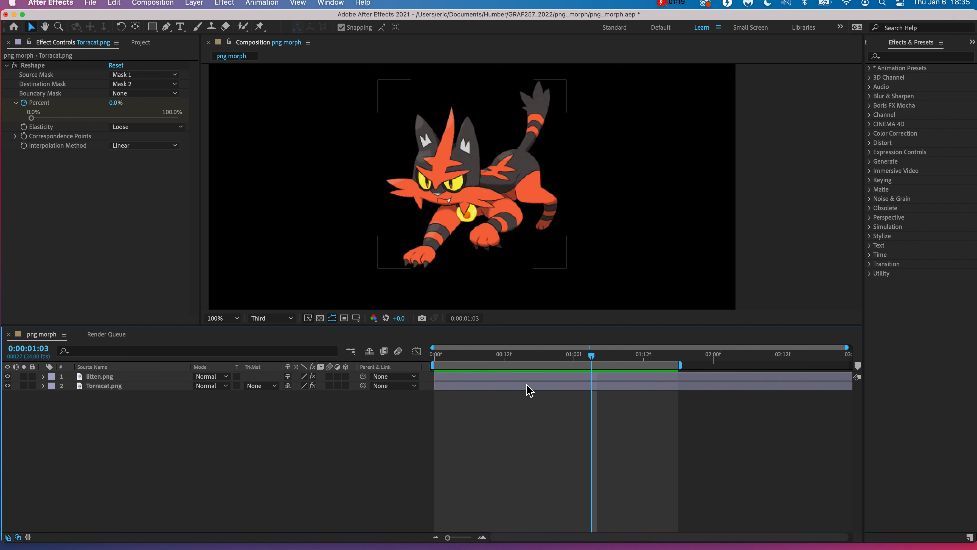
{"action": "left_click", "coordinate": [585, 357]}
{"action": "left_click_drag", "start_coordinate": [585, 357], "coordinate": [415, 353]}
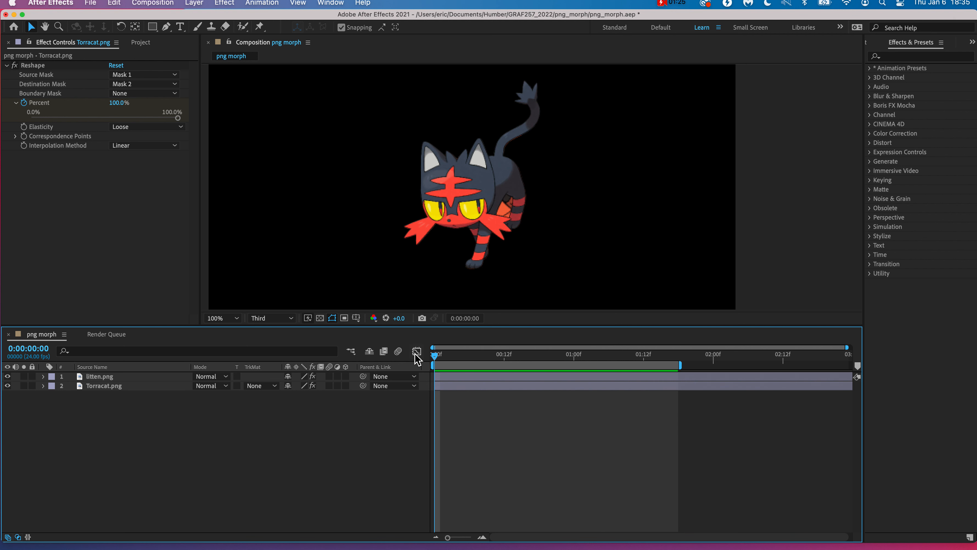
Examine the litten.png layer's masks and Reshape Percent keyframes at the start and at 0:00:01:00, and collapse the layer
{"action": "left_click", "coordinate": [44, 377]}
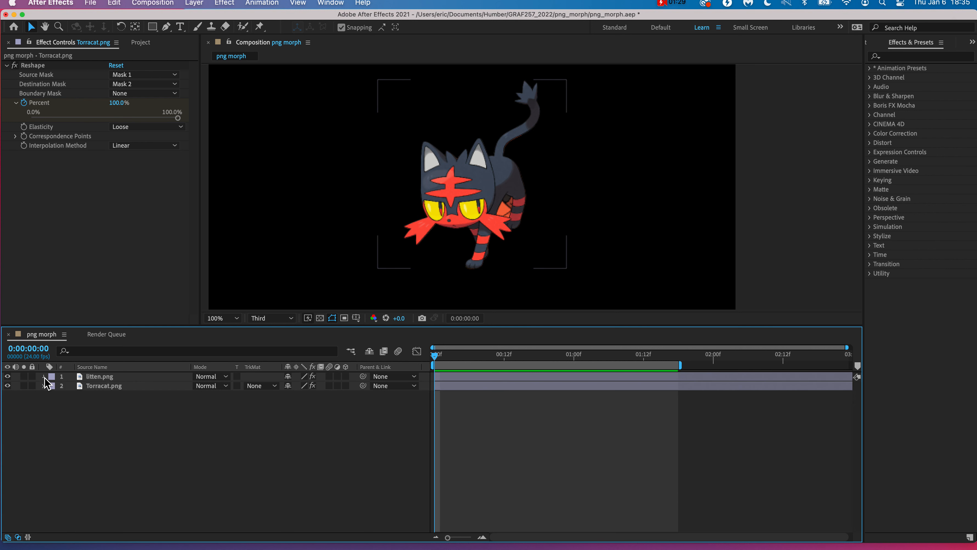
{"action": "left_click", "coordinate": [90, 387]}
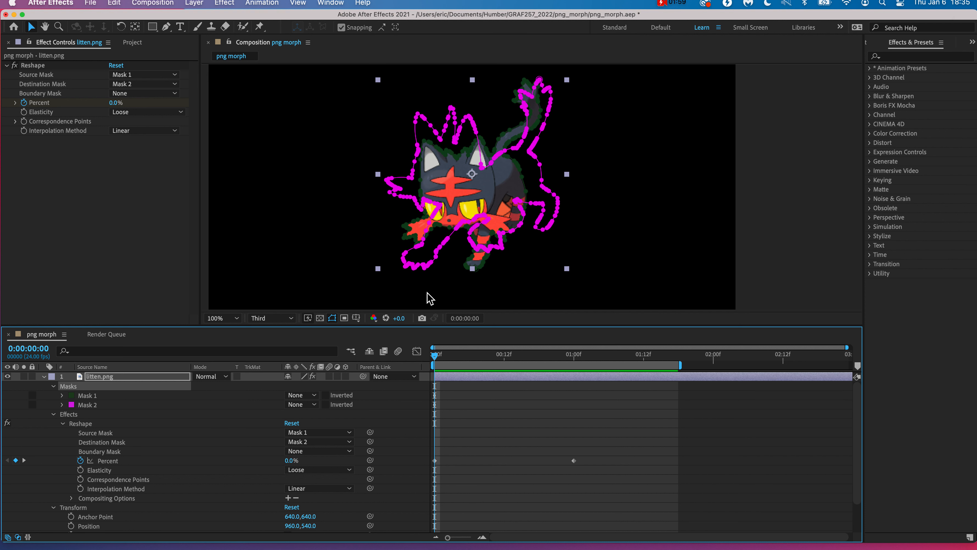
{"action": "left_click", "coordinate": [575, 356]}
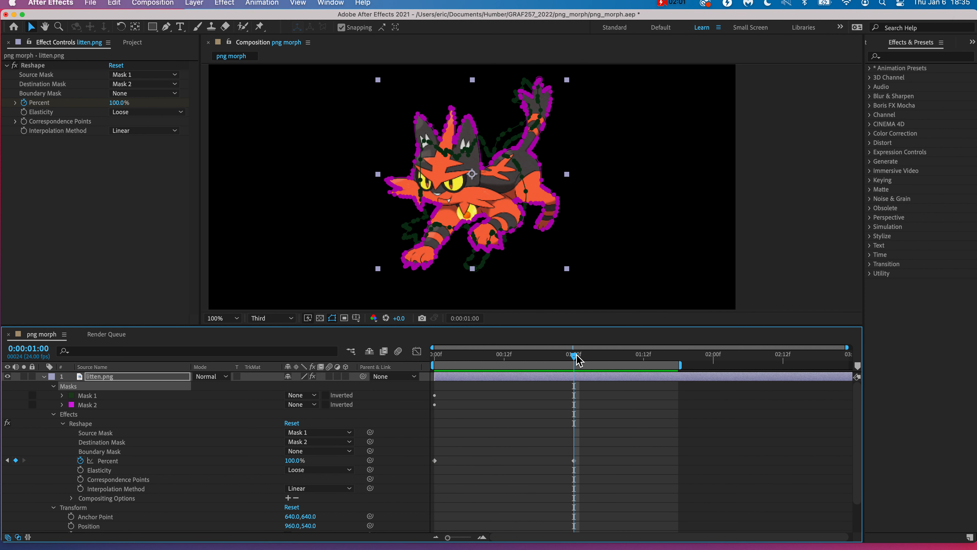
{"action": "left_click", "coordinate": [45, 377]}
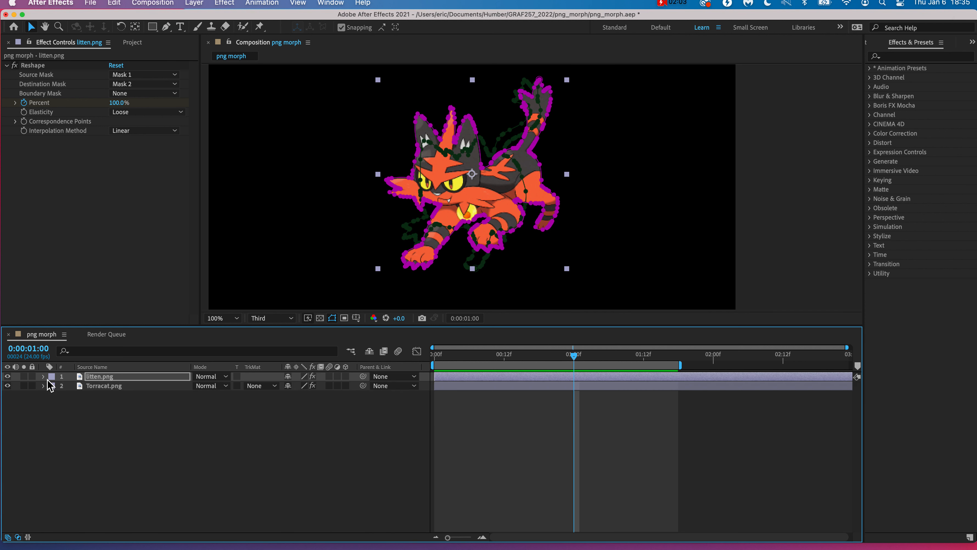
Hide the litten.png layer and inspect the Torracat.png layer's masks and reshaping between the first frame and 0:00:01:03
{"action": "left_click", "coordinate": [7, 376]}
{"action": "left_click", "coordinate": [111, 390]}
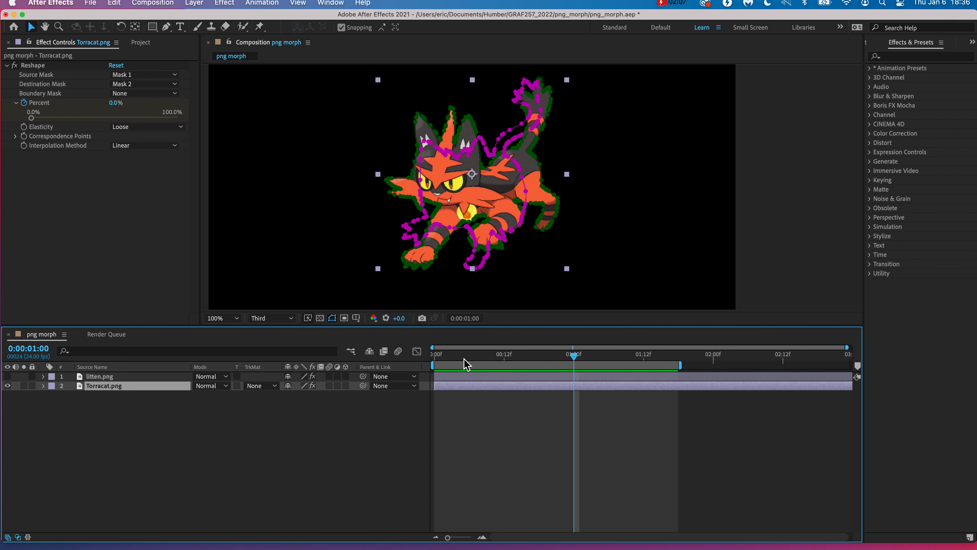
{"action": "key", "text": "Home"}
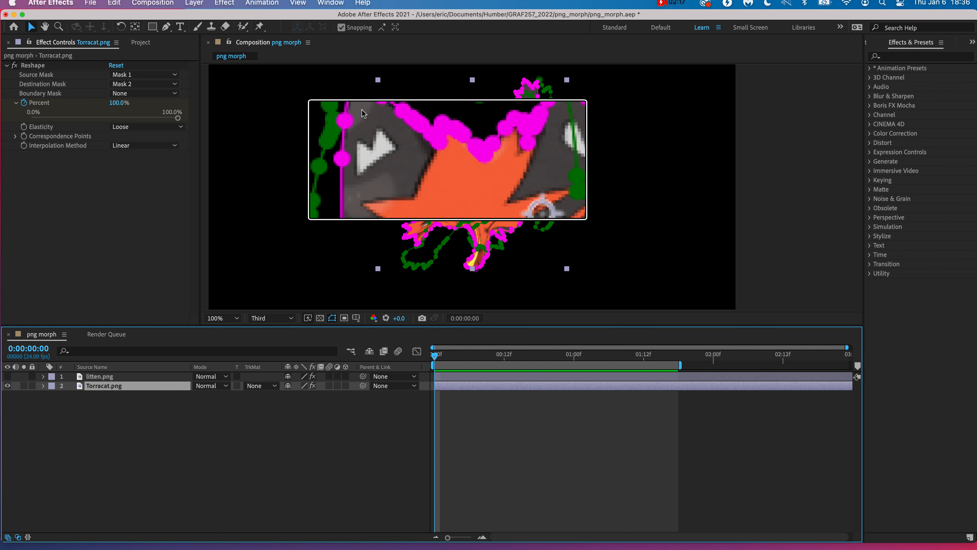
{"action": "left_click_drag", "start_coordinate": [439, 361], "coordinate": [592, 359]}
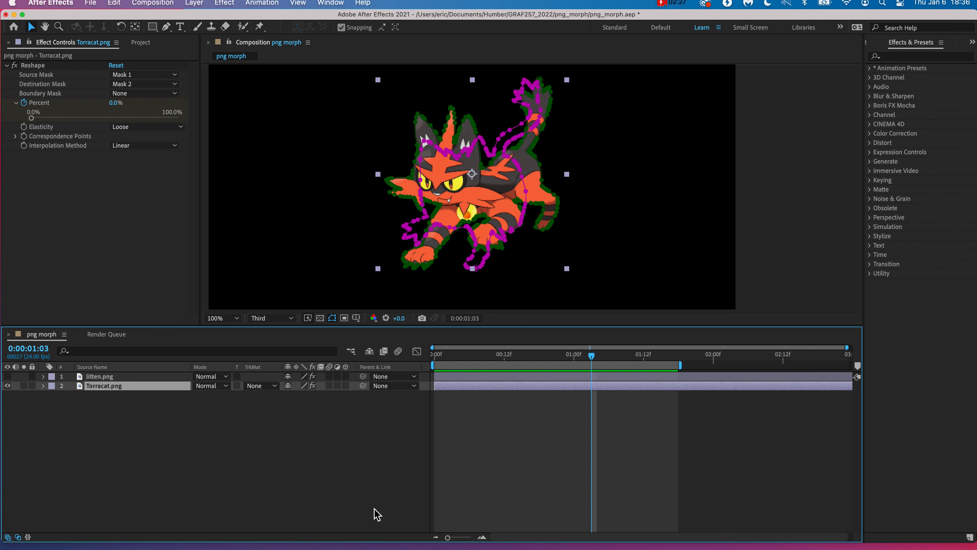
Switch to the png_morph folder in Finder and open litten.png and Torracat.png together in Adobe Photoshop 2022
{"action": "key", "text": "ctrl+Up"}
{"action": "left_click", "coordinate": [226, 261]}
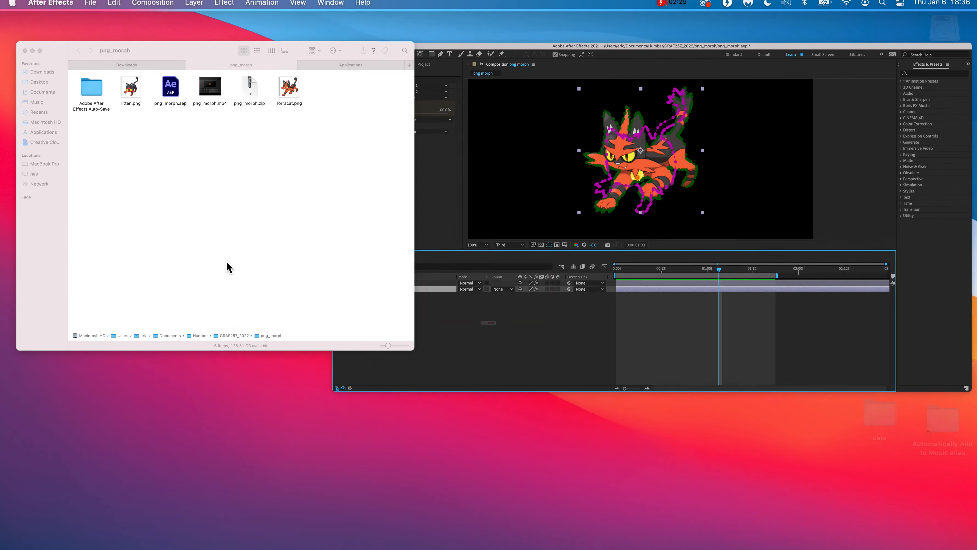
{"action": "left_click", "coordinate": [266, 115]}
{"action": "left_click", "coordinate": [505, 121], "text": "super"}
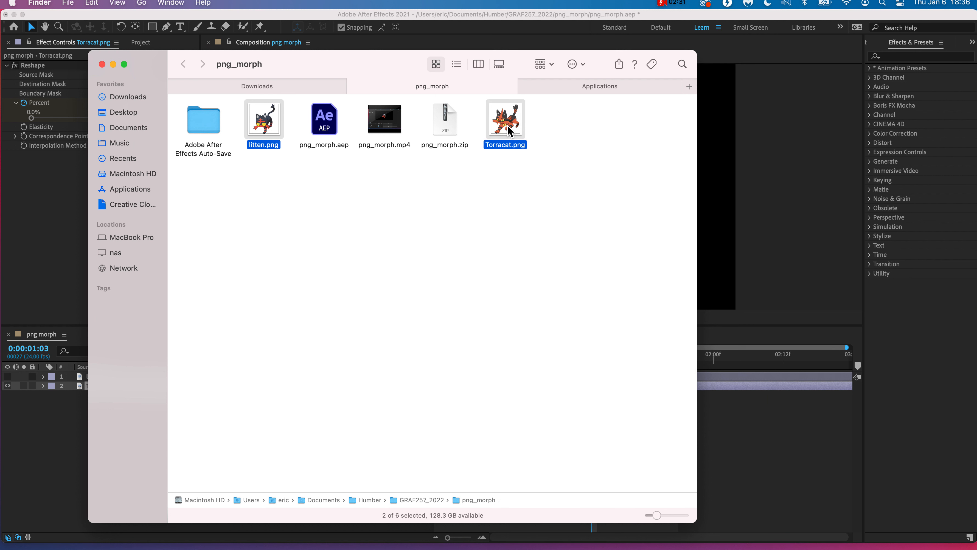
{"action": "right_click", "coordinate": [507, 123]}
{"action": "mouse_move", "coordinate": [537, 155]}
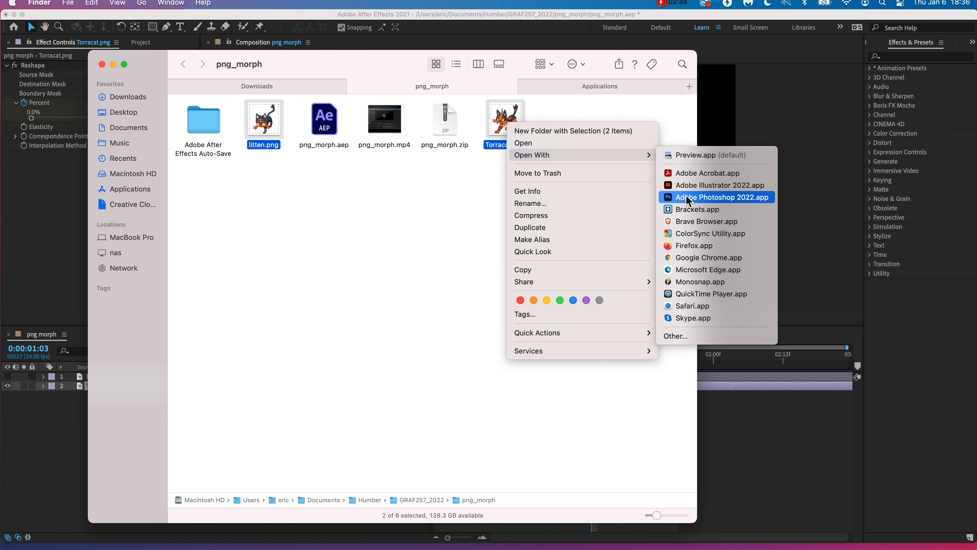
{"action": "left_click", "coordinate": [693, 193]}
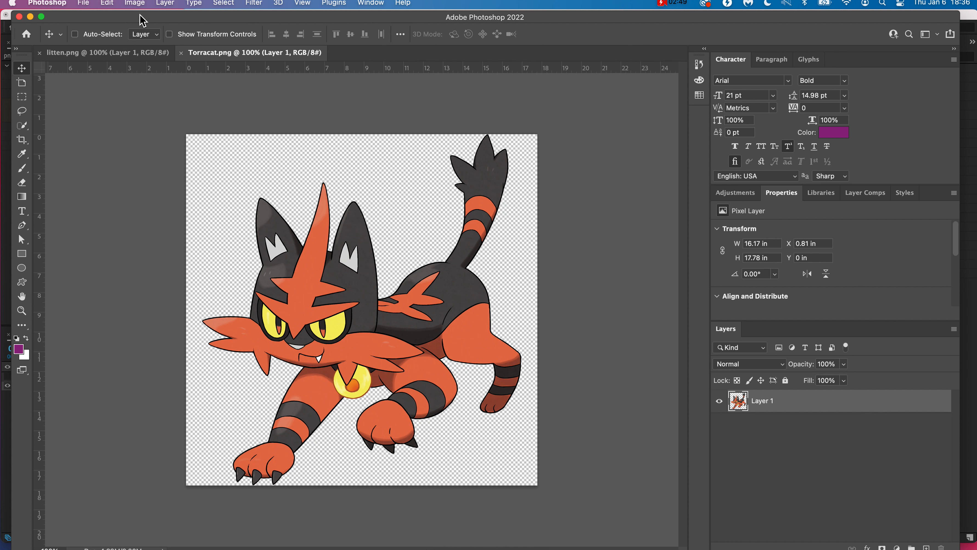
Check Torracat.png's canvas size in pixels and leave it without applying a change
{"action": "left_click", "coordinate": [136, 3]}
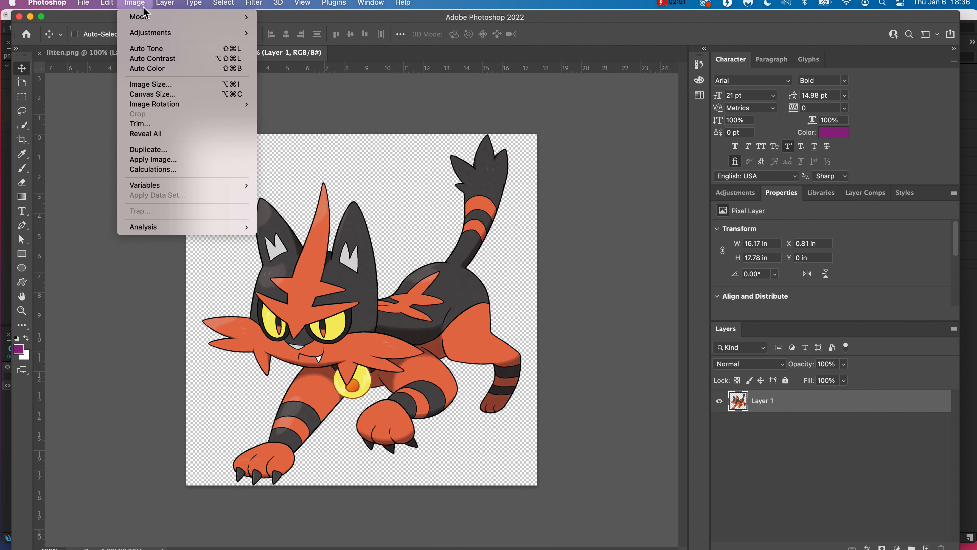
{"action": "left_click", "coordinate": [158, 96]}
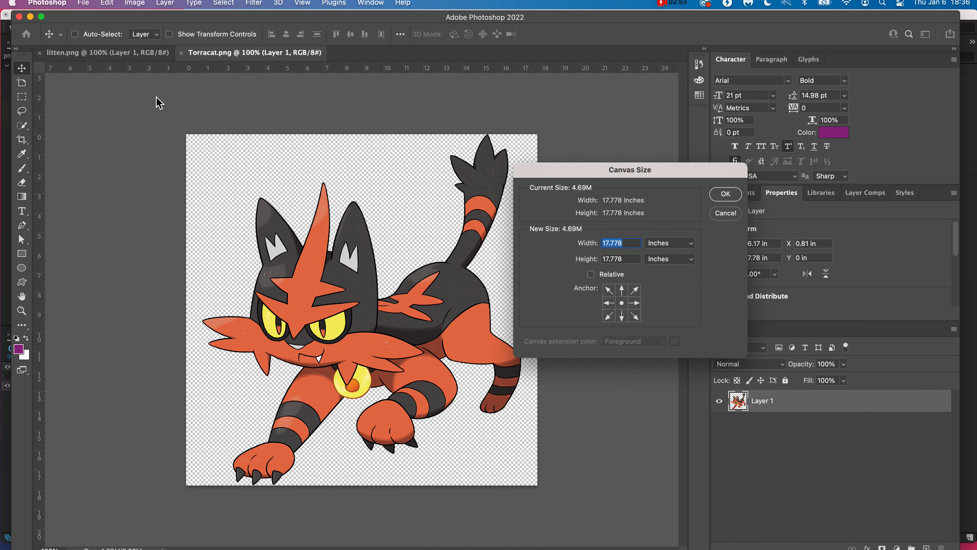
{"action": "left_click", "coordinate": [670, 243]}
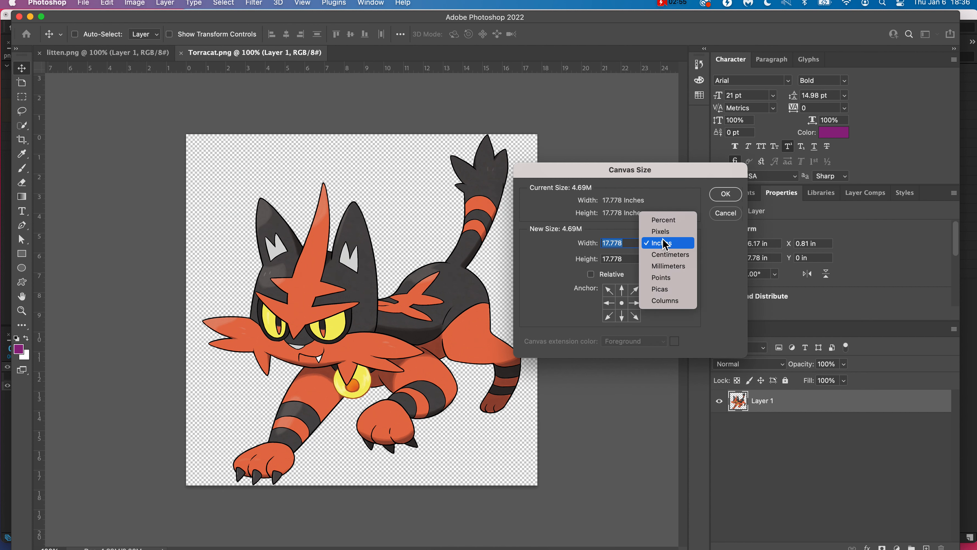
{"action": "left_click", "coordinate": [668, 229]}
{"action": "left_click_drag", "start_coordinate": [651, 168], "coordinate": [615, 155]}
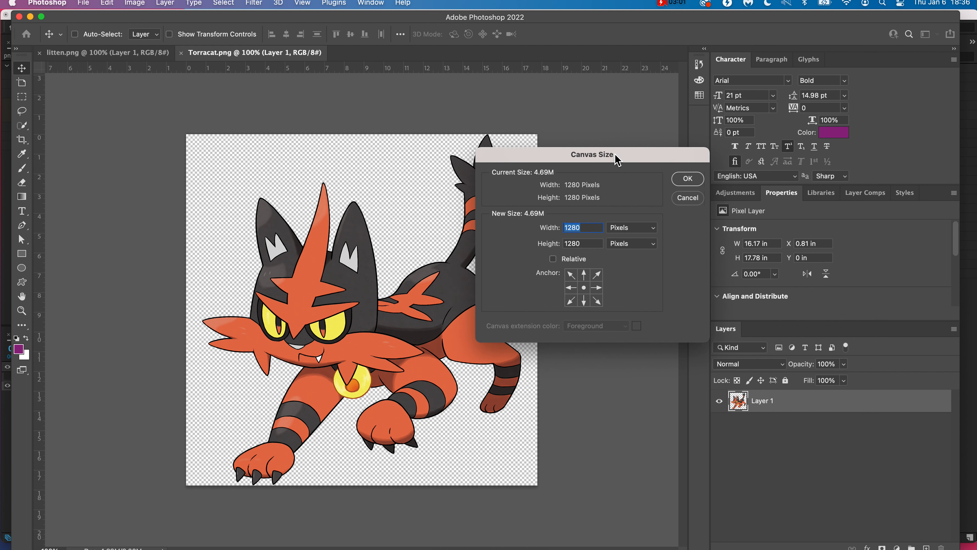
{"action": "key", "text": "super"}
{"action": "key", "text": "super"}
{"action": "left_click", "coordinate": [686, 196]}
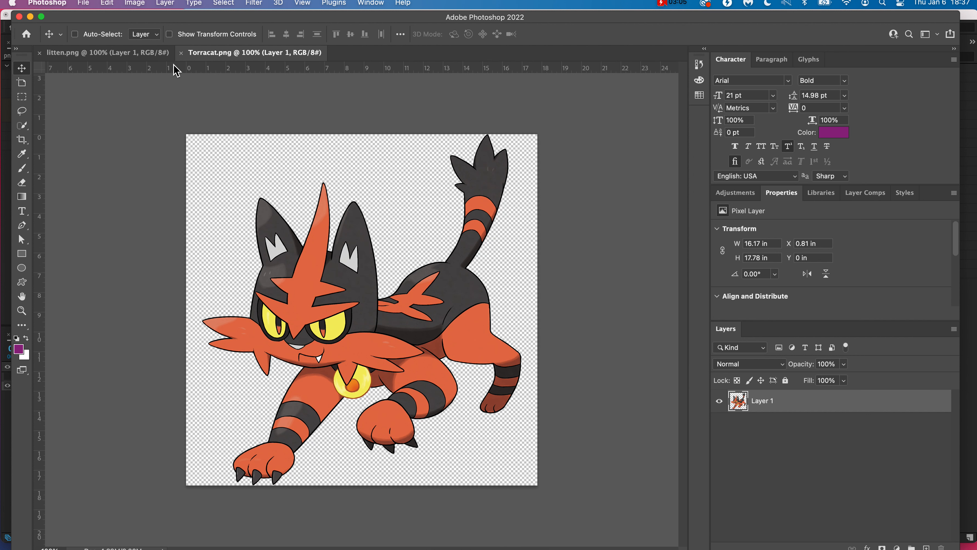
Check the canvas size of litten.png in pixels and leave it without applying a change
{"action": "left_click", "coordinate": [148, 61]}
{"action": "left_click", "coordinate": [134, 4]}
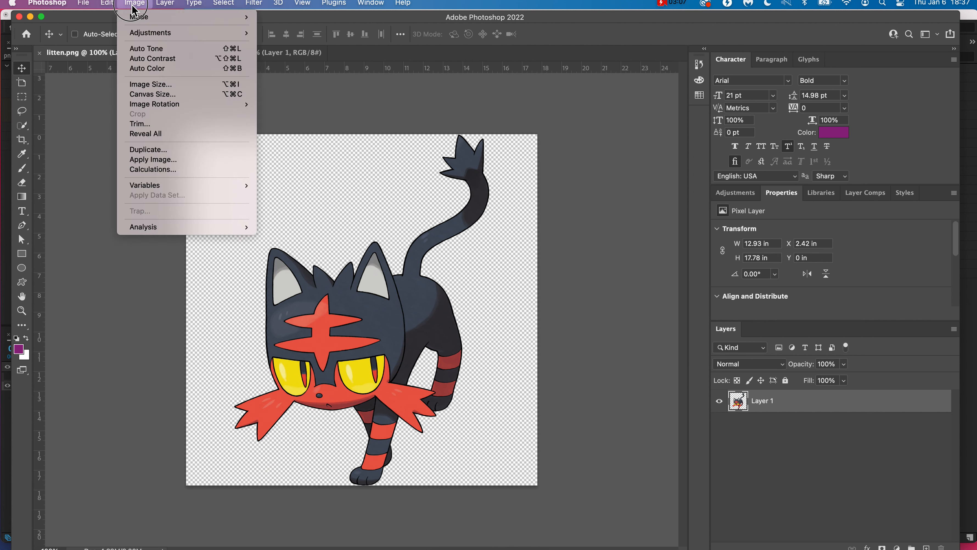
{"action": "mouse_move", "coordinate": [135, 6]}
{"action": "left_click", "coordinate": [154, 94]}
{"action": "left_click", "coordinate": [632, 227]}
{"action": "left_click", "coordinate": [621, 216]}
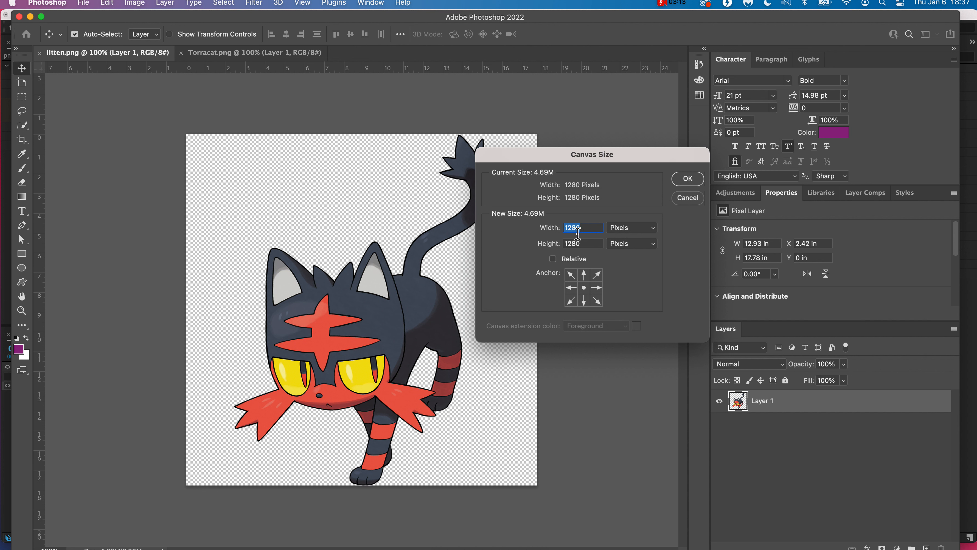
{"action": "mouse_move", "coordinate": [574, 248]}
{"action": "left_click", "coordinate": [678, 201]}
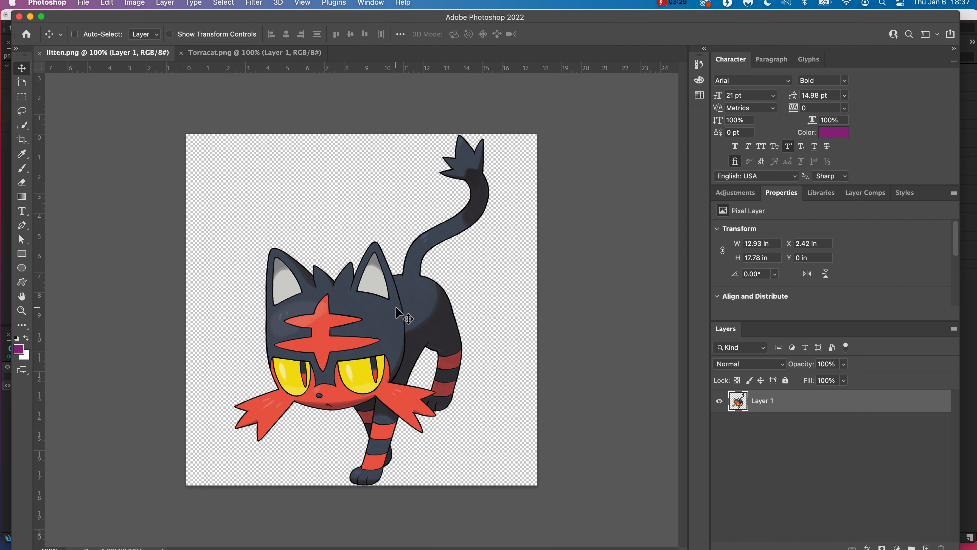
Quit Photoshop
{"action": "left_click", "coordinate": [49, 4]}
{"action": "left_click", "coordinate": [342, 285]}
{"action": "key", "text": "super+q"}
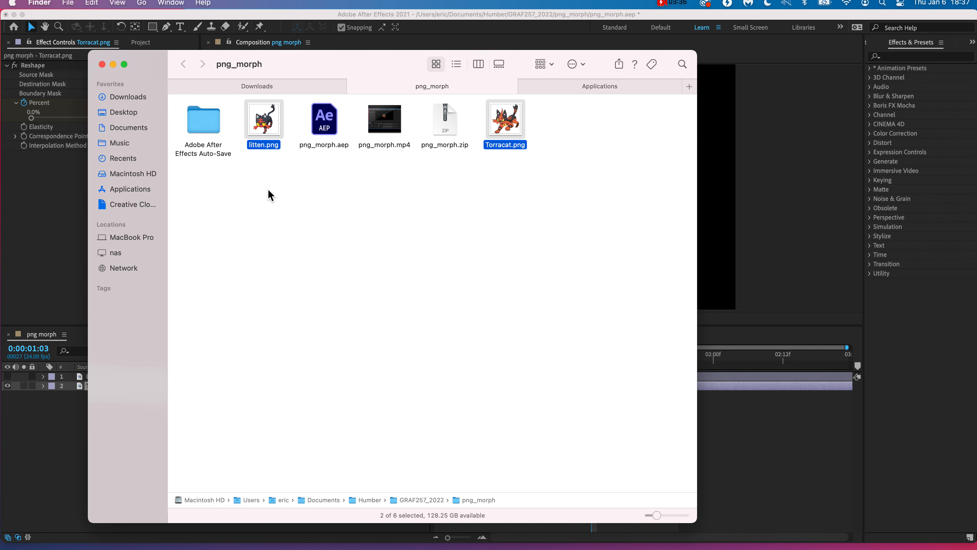
Switch back to After Effects and delete the litten.png and Torracat.png layers from the png morph composition
{"action": "left_click", "coordinate": [39, 208]}
{"action": "left_click_drag", "start_coordinate": [123, 447], "coordinate": [102, 379]}
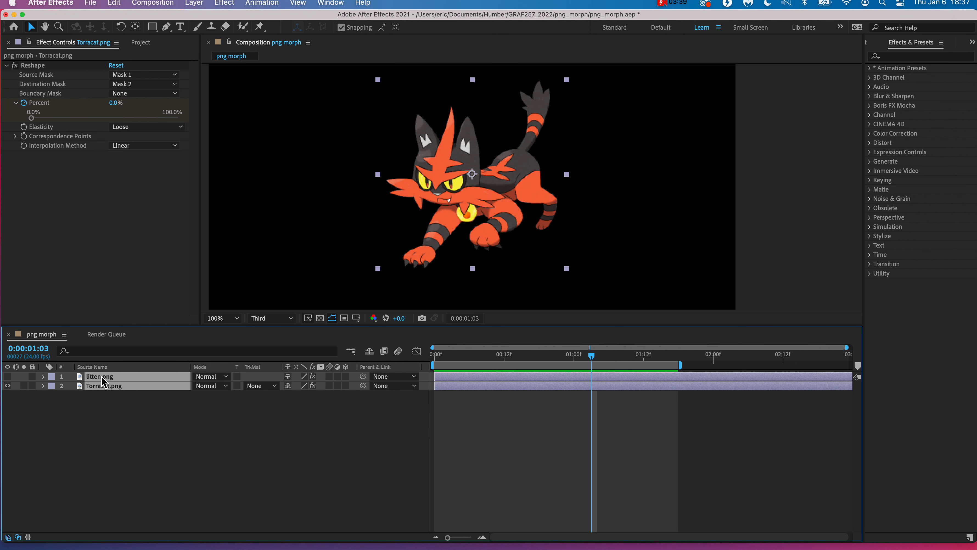
{"action": "key", "text": "Delete"}
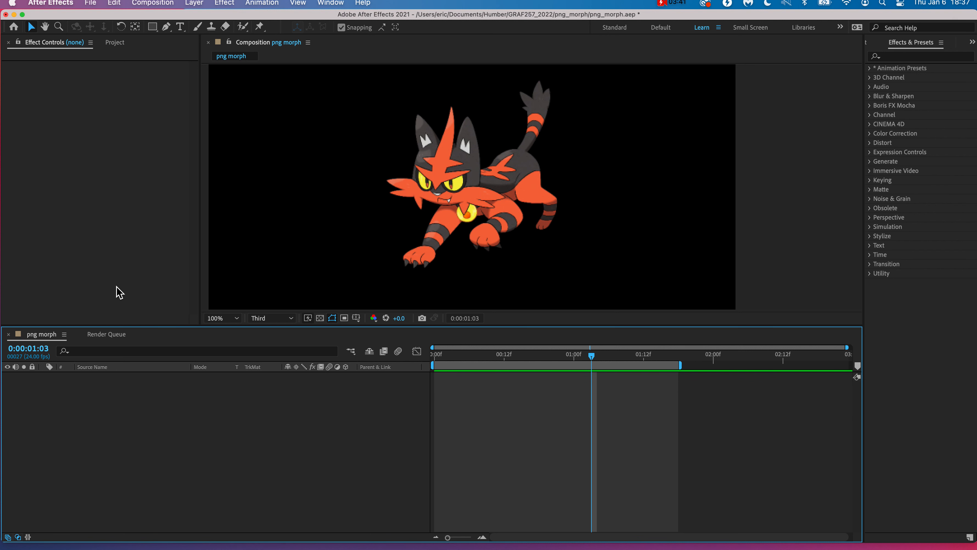
Show the project's files and try to bring litten.png and Torracat.png in from the png_morph Finder folder
{"action": "left_click", "coordinate": [115, 42]}
{"action": "key", "text": "super+Tab"}
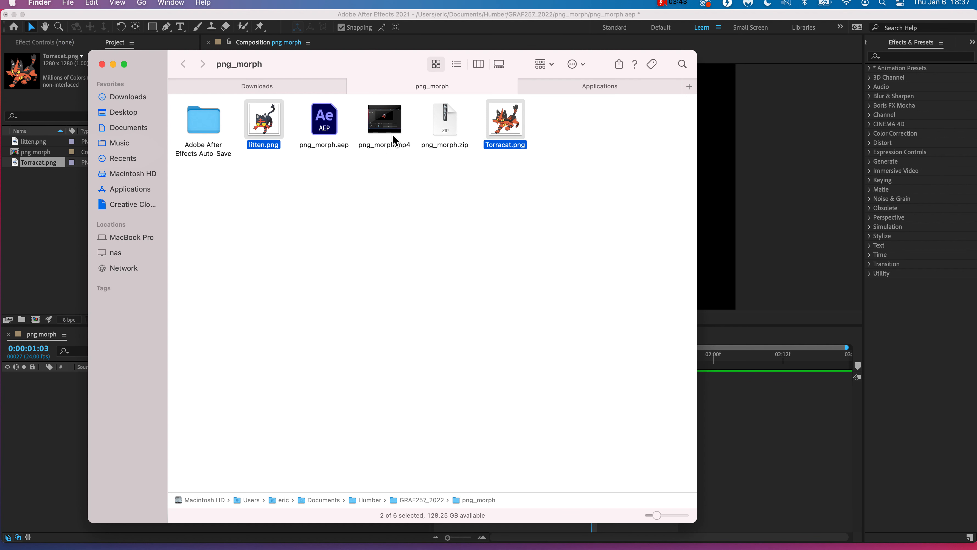
{"action": "left_click_drag", "start_coordinate": [260, 132], "coordinate": [33, 208]}
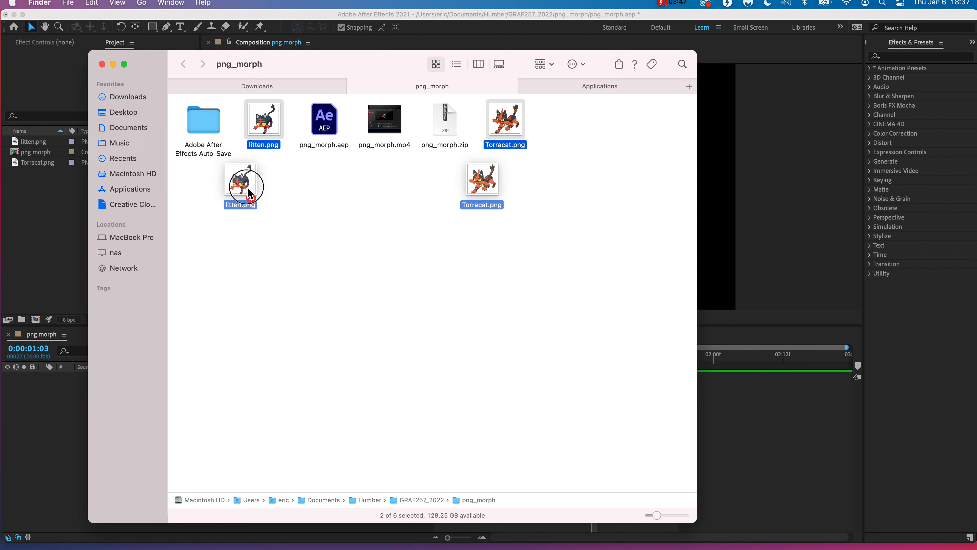
{"action": "left_click_drag", "start_coordinate": [153, 73], "coordinate": [423, 80]}
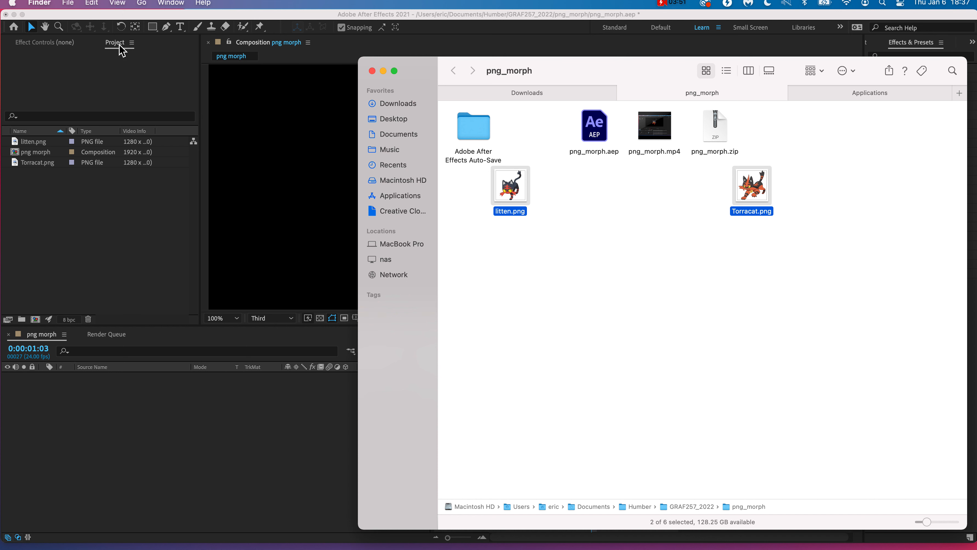
{"action": "left_click_drag", "start_coordinate": [512, 189], "coordinate": [258, 239]}
{"action": "left_click_drag", "start_coordinate": [90, 233], "coordinate": [90, 233]}
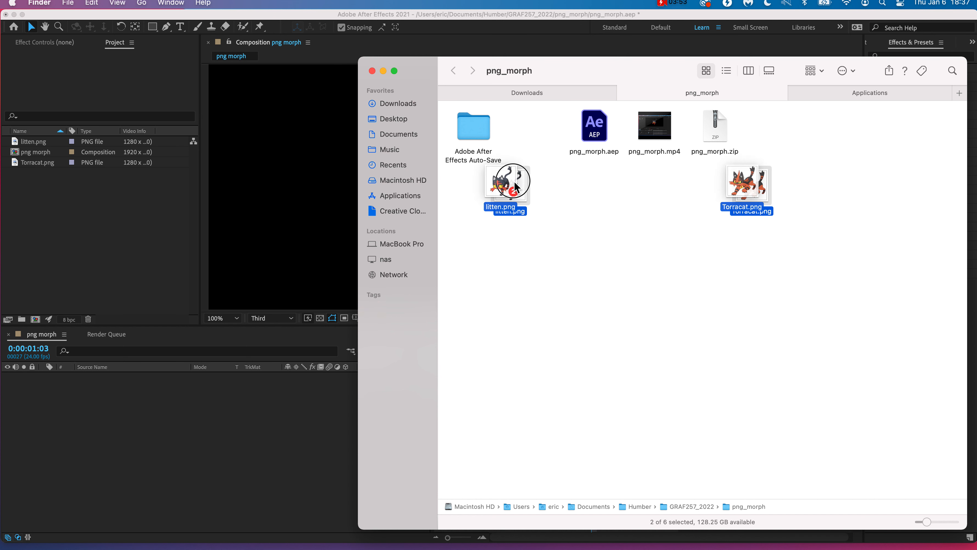
{"action": "left_click", "coordinate": [32, 167]}
{"action": "left_click", "coordinate": [32, 165]}
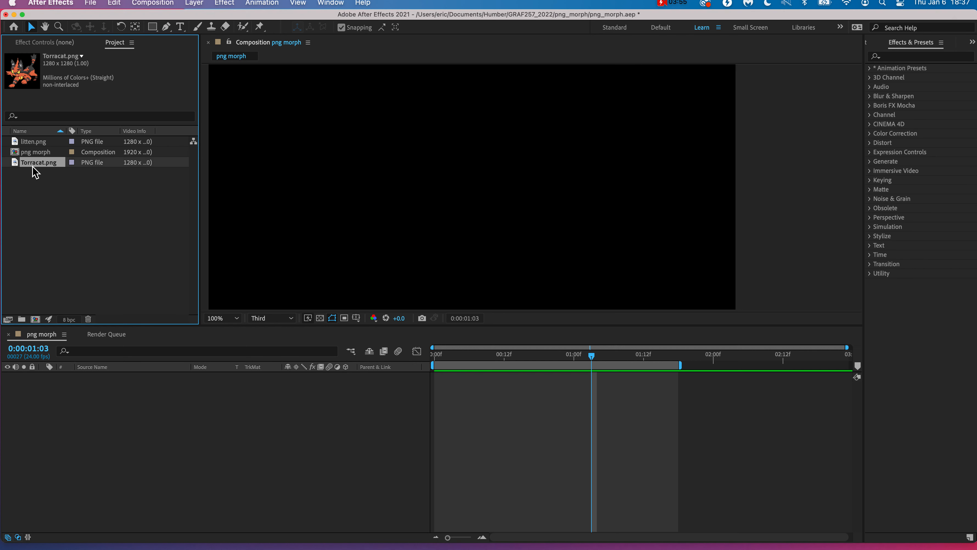
Add litten.png and Torracat.png from the project's files to the png morph composition, with litten.png as the upper layer
{"action": "left_click", "coordinate": [27, 142]}
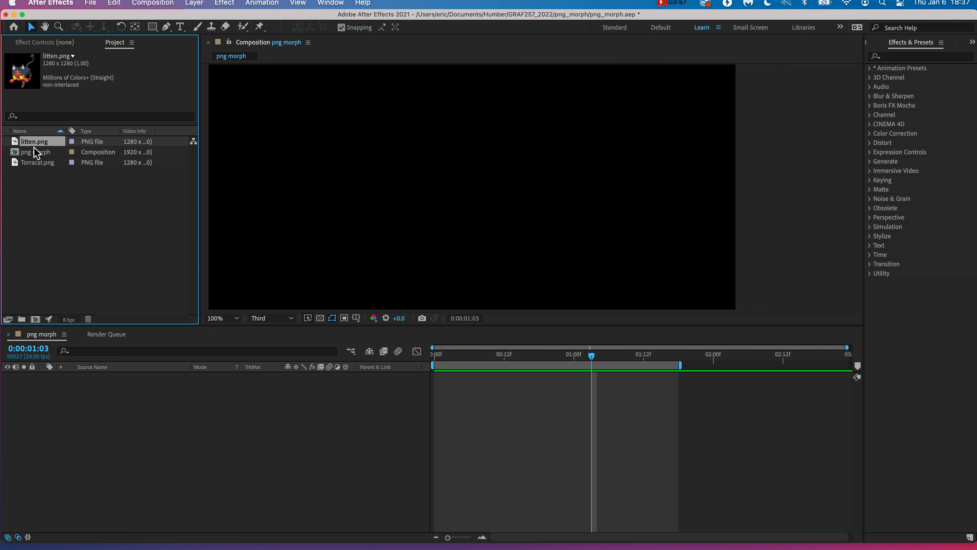
{"action": "left_click", "coordinate": [35, 163], "text": "super"}
{"action": "left_click_drag", "start_coordinate": [37, 144], "coordinate": [81, 401]}
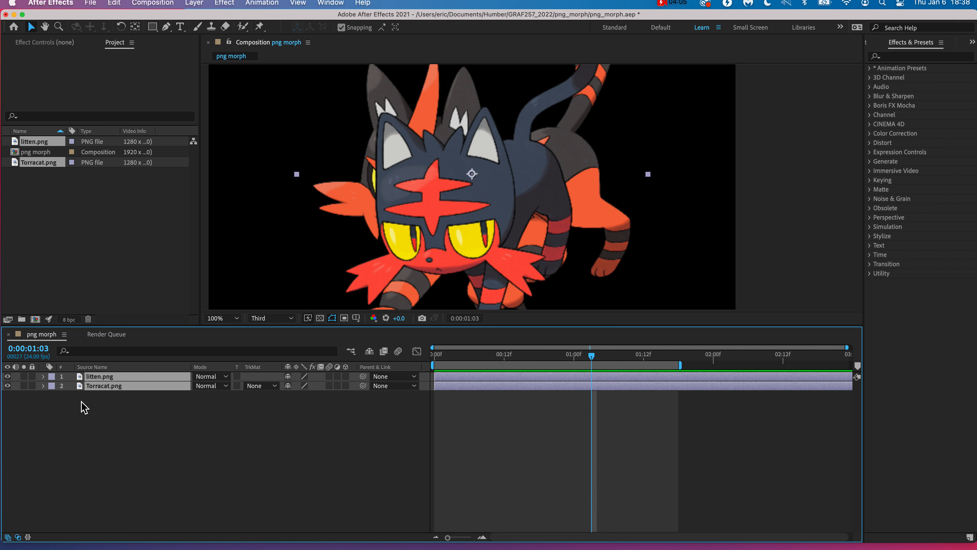
Try to shrink the litten.png and Torracat.png layers freehand by their corners so each fits inside the composition frame
{"action": "key", "text": "comma"}
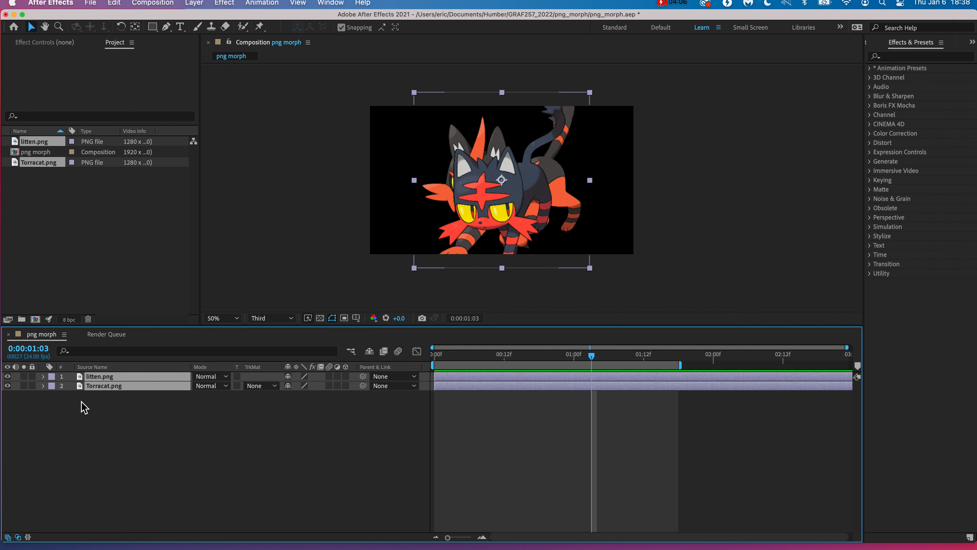
{"action": "left_click", "coordinate": [516, 285]}
{"action": "left_click", "coordinate": [514, 232]}
{"action": "left_click_drag", "start_coordinate": [590, 268], "coordinate": [553, 227]}
{"action": "left_click", "coordinate": [580, 223]}
{"action": "left_click_drag", "start_coordinate": [589, 268], "coordinate": [564, 231]}
{"action": "left_click", "coordinate": [589, 289]}
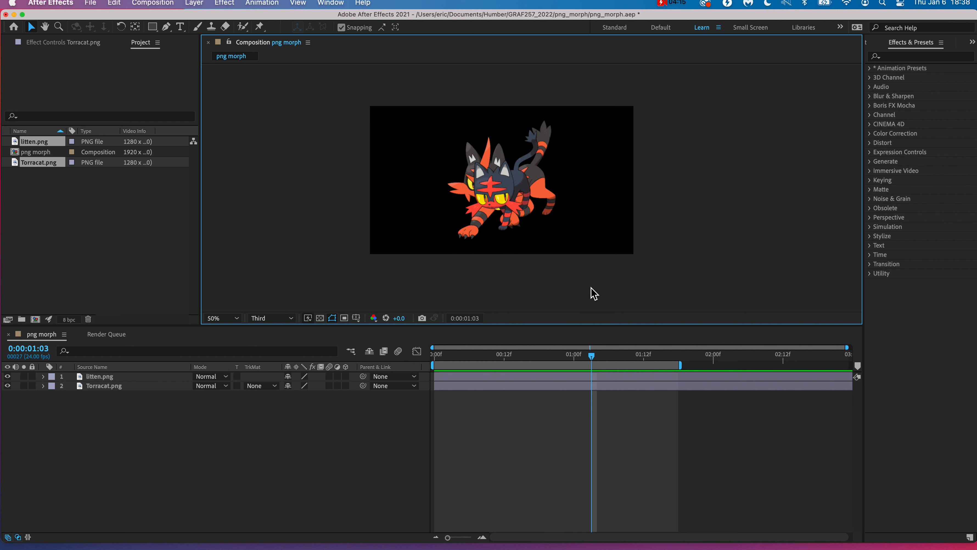
{"action": "left_click", "coordinate": [542, 232]}
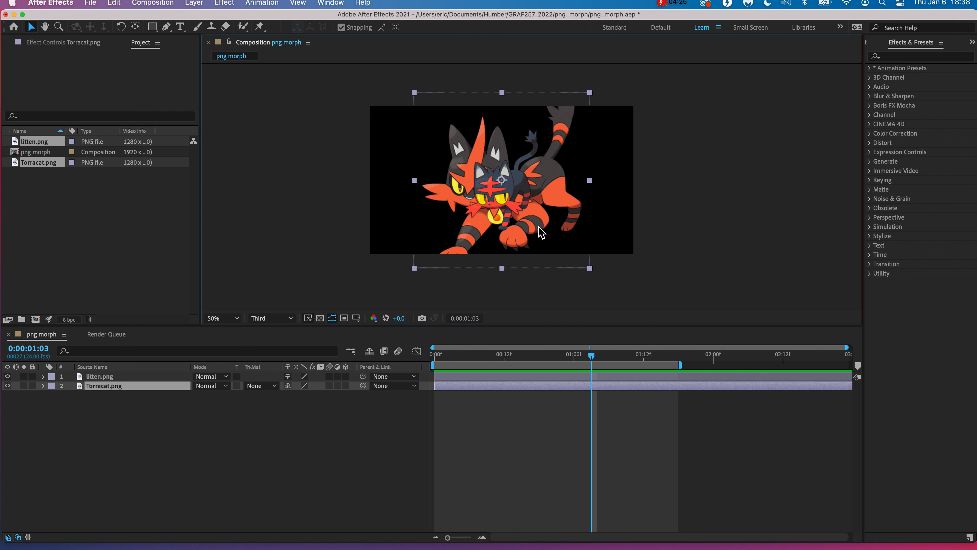
Select both the litten.png and Torracat.png layers and set their Scale to 50% with proportions constrained
{"action": "left_click", "coordinate": [112, 388], "text": "shift"}
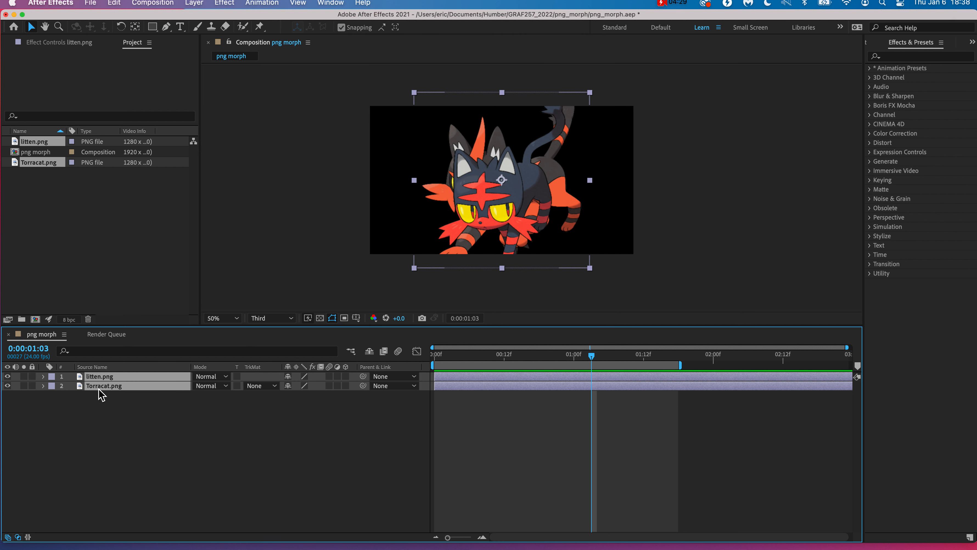
{"action": "left_click", "coordinate": [102, 394]}
{"action": "left_click", "coordinate": [103, 368]}
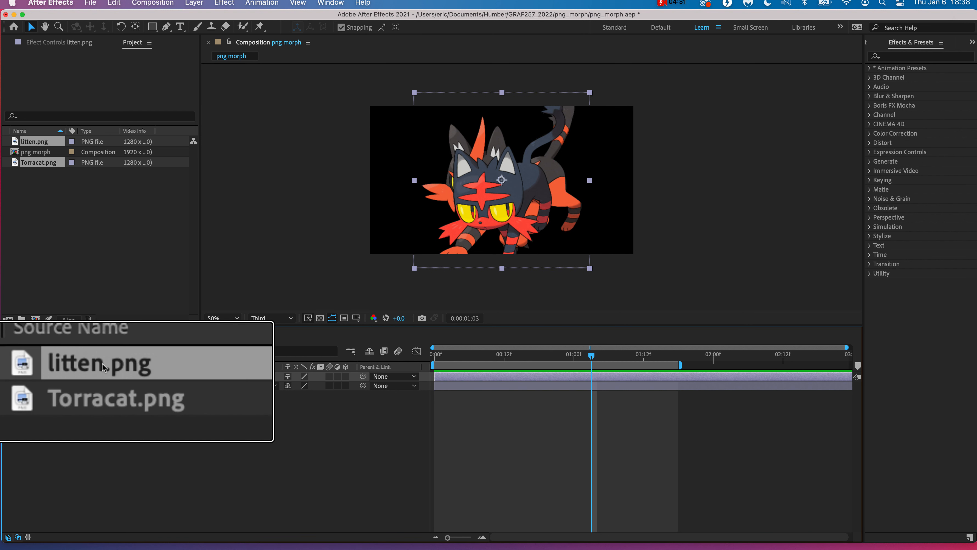
{"action": "left_click", "coordinate": [99, 406], "text": "shift"}
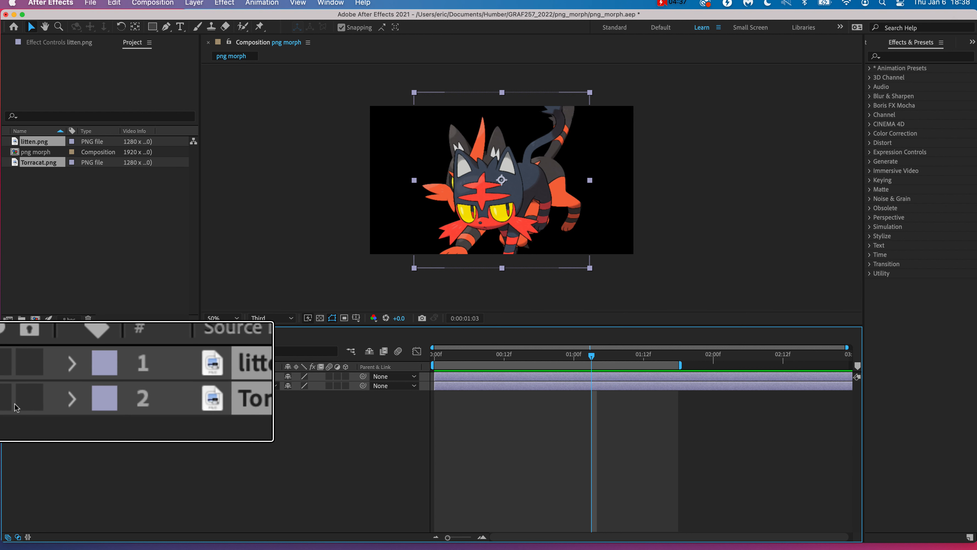
{"action": "left_click", "coordinate": [73, 365]}
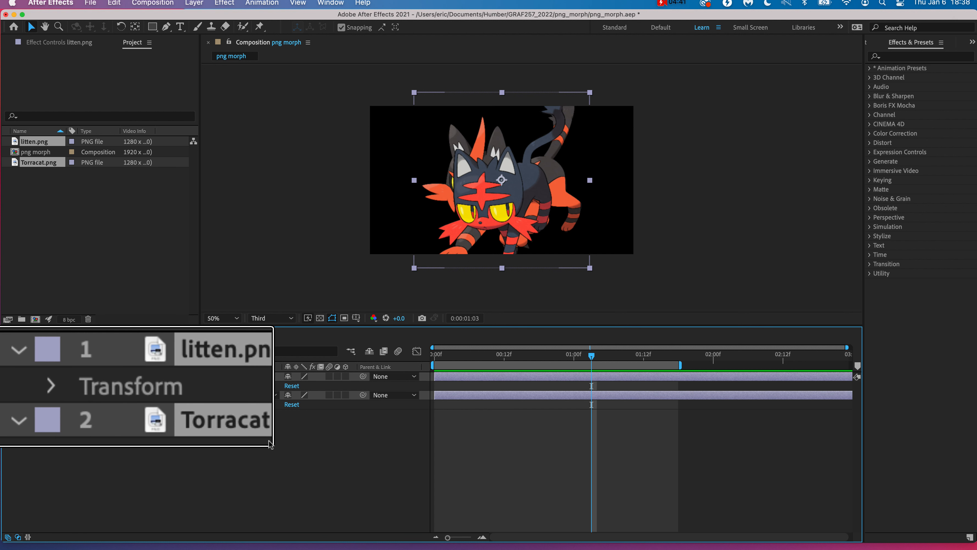
{"action": "left_click", "coordinate": [47, 387]}
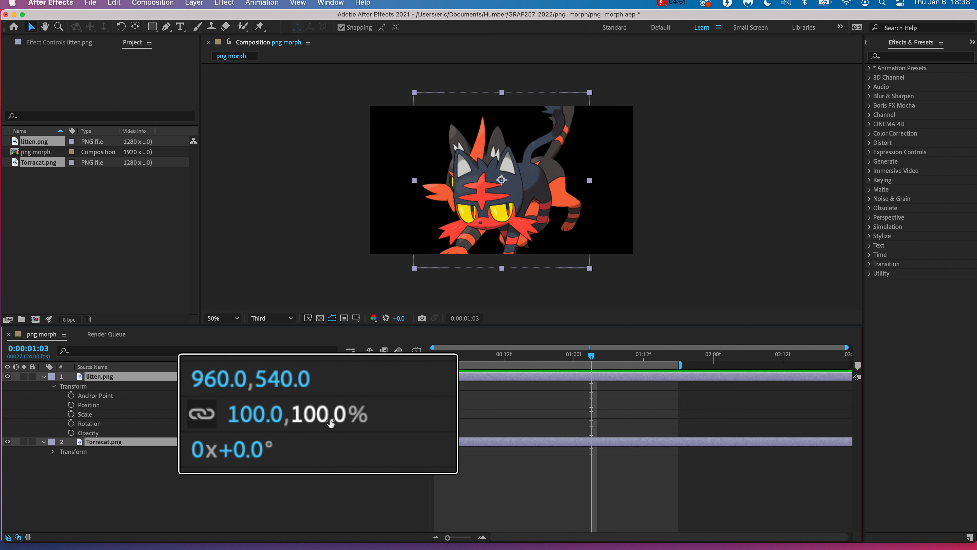
{"action": "left_click_drag", "start_coordinate": [330, 420], "coordinate": [208, 402]}
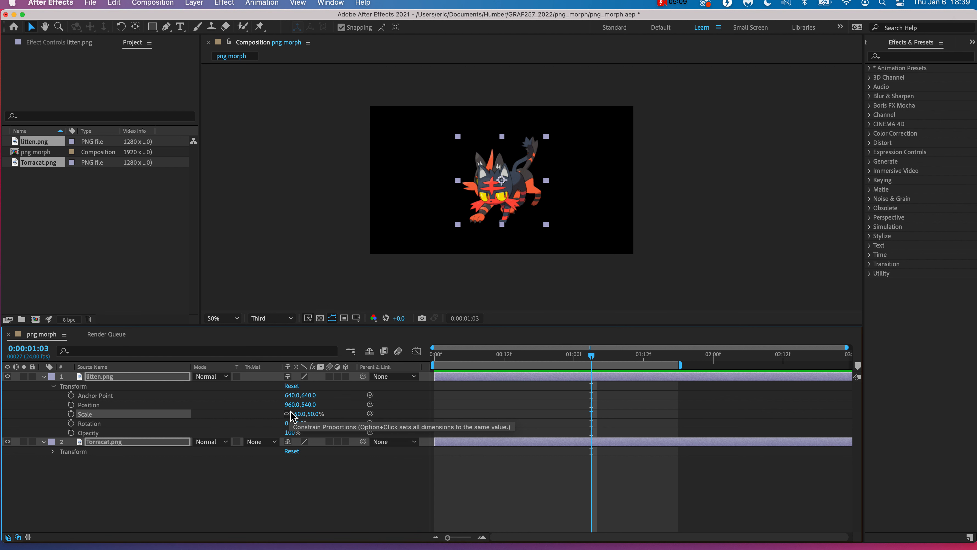
{"action": "left_click", "coordinate": [497, 282]}
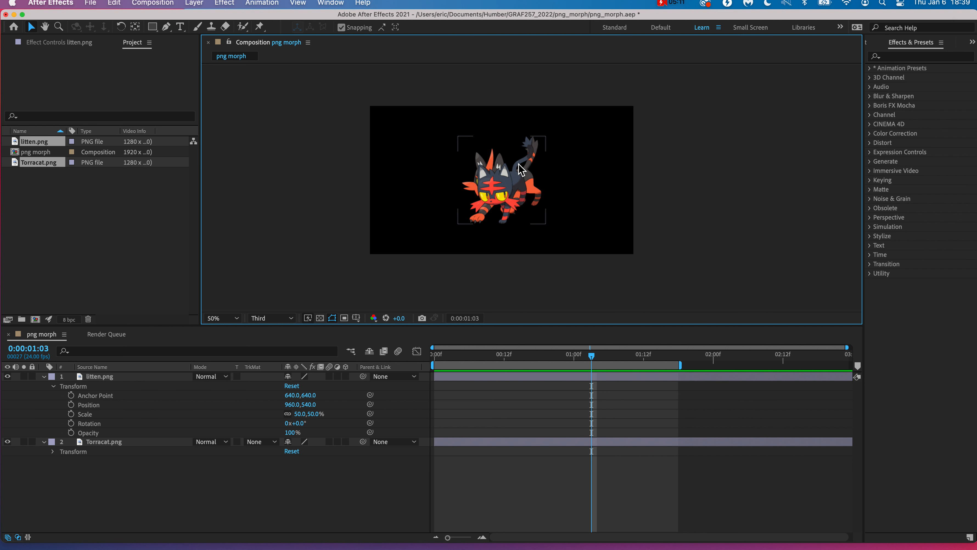
Auto-trace the litten.png layer for the current frame only, using the Alpha channel
{"action": "scroll", "coordinate": [518, 164], "scroll_direction": "up", "scroll_amount": 2}
{"action": "left_click_drag", "start_coordinate": [290, 258], "coordinate": [310, 258]}
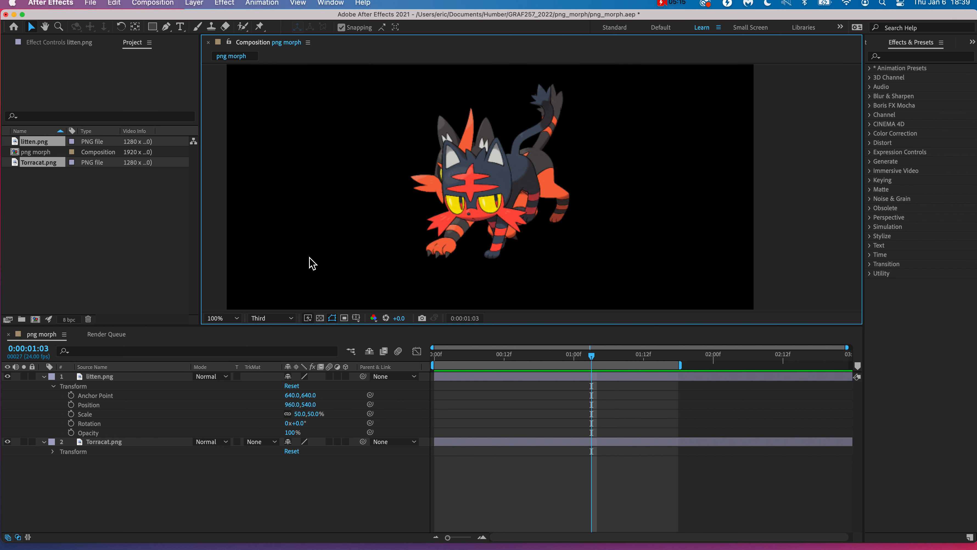
{"action": "left_click", "coordinate": [127, 288]}
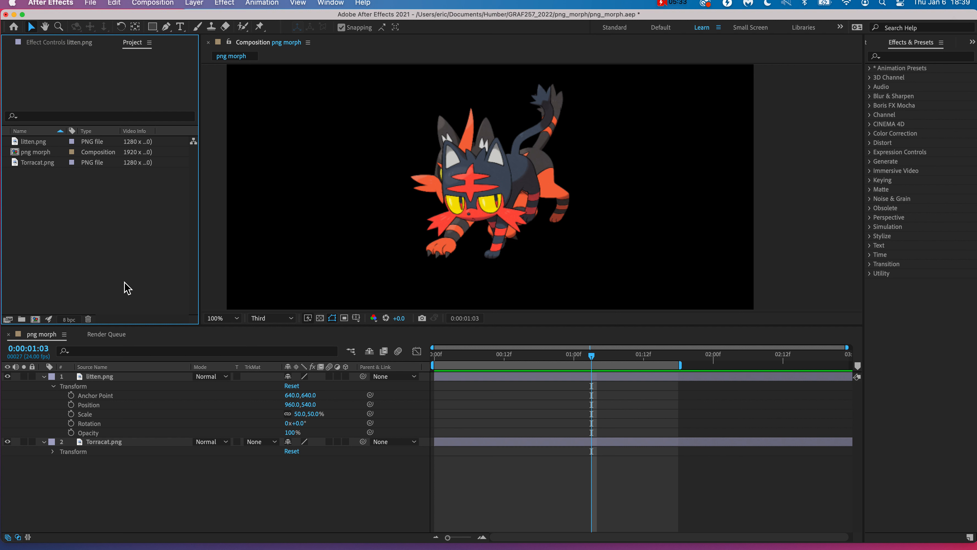
{"action": "left_click", "coordinate": [117, 376]}
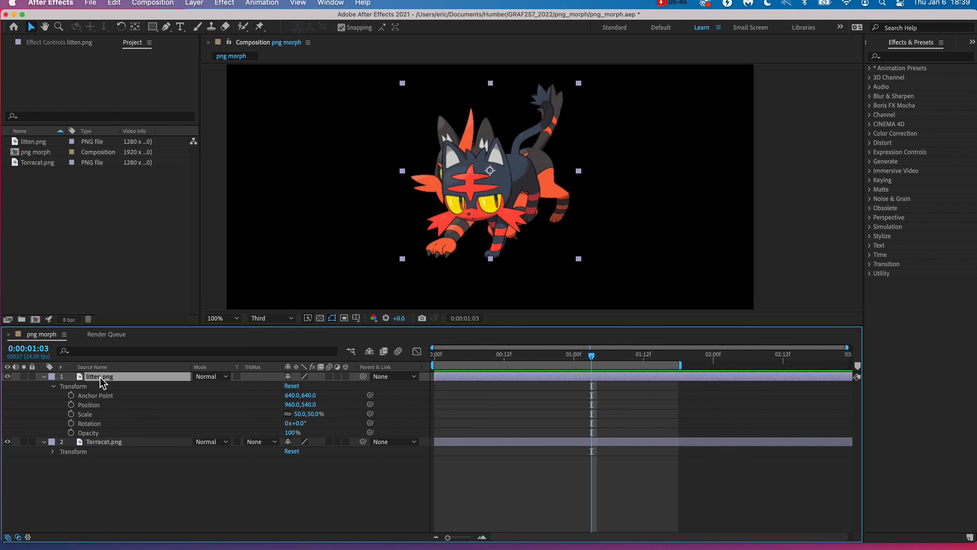
{"action": "left_click", "coordinate": [195, 4]}
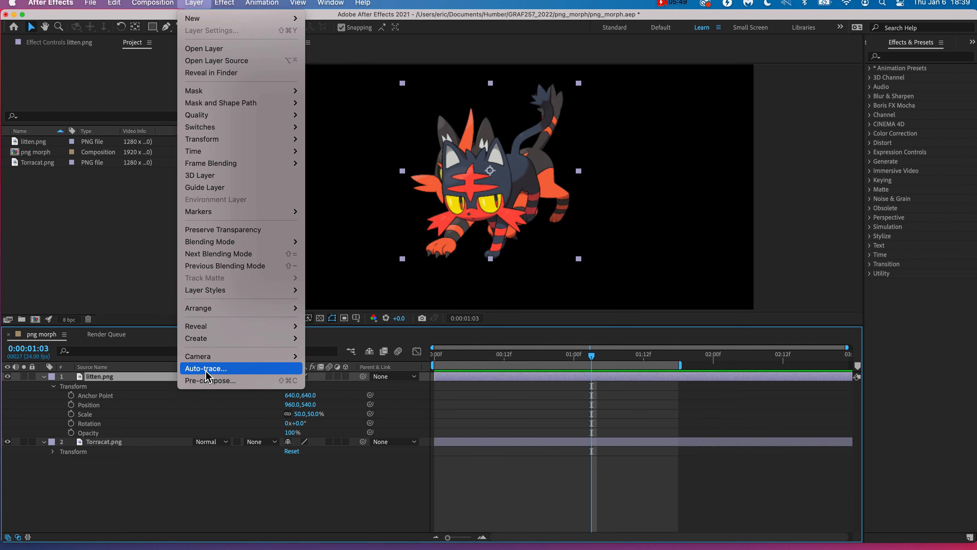
{"action": "left_click", "coordinate": [217, 368]}
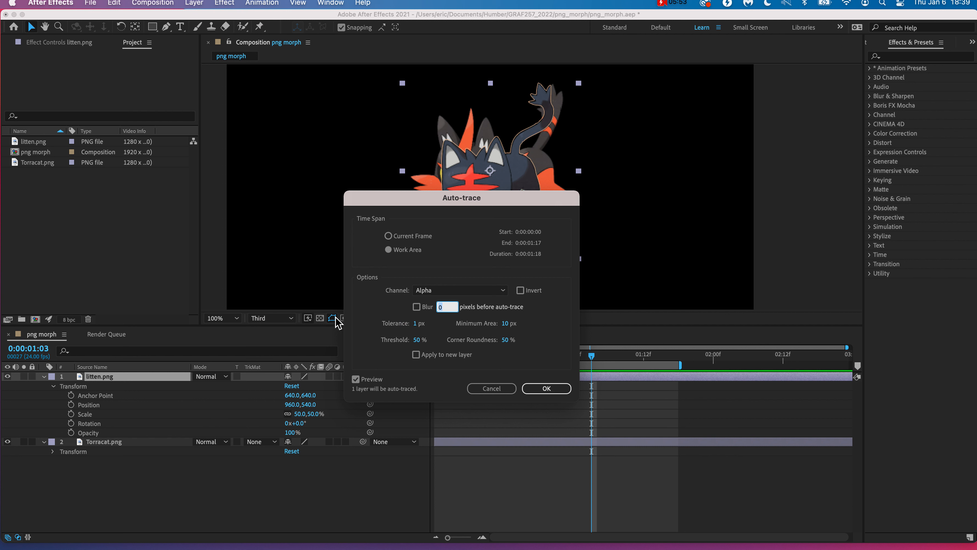
{"action": "left_click", "coordinate": [404, 239]}
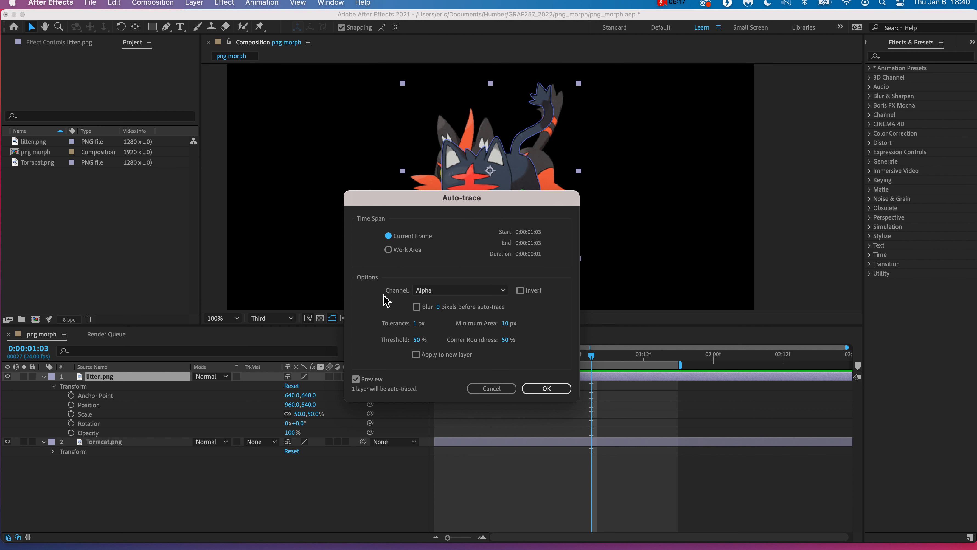
{"action": "left_click", "coordinate": [437, 295]}
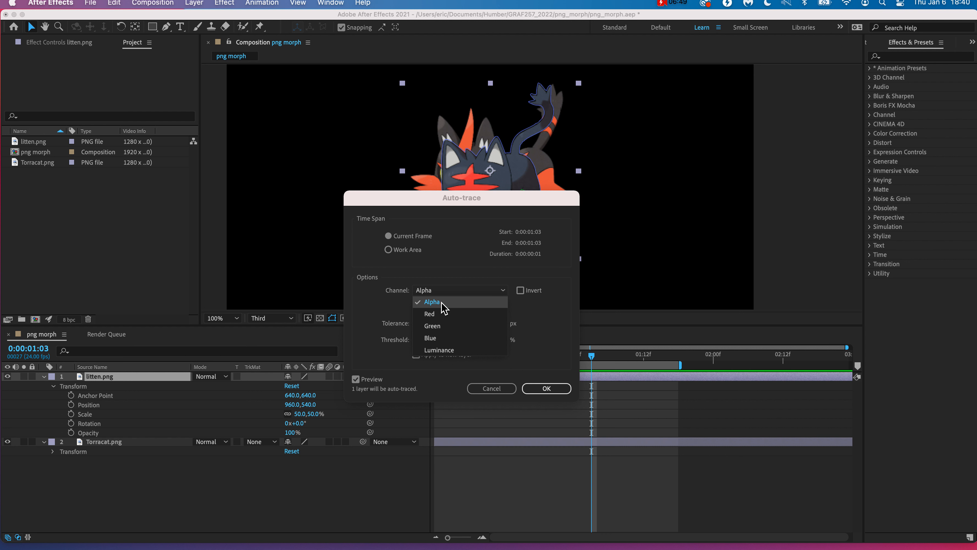
{"action": "left_click", "coordinate": [431, 301]}
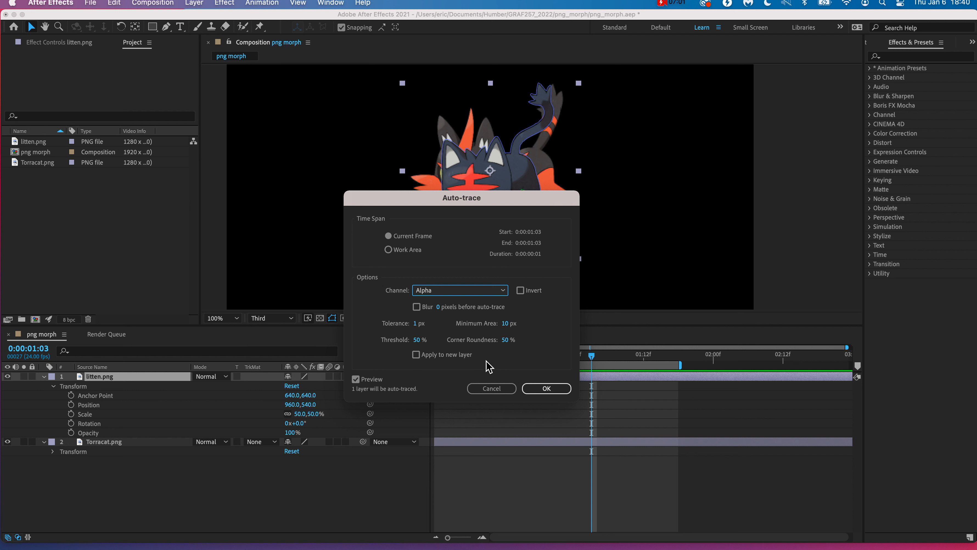
{"action": "left_click", "coordinate": [547, 393]}
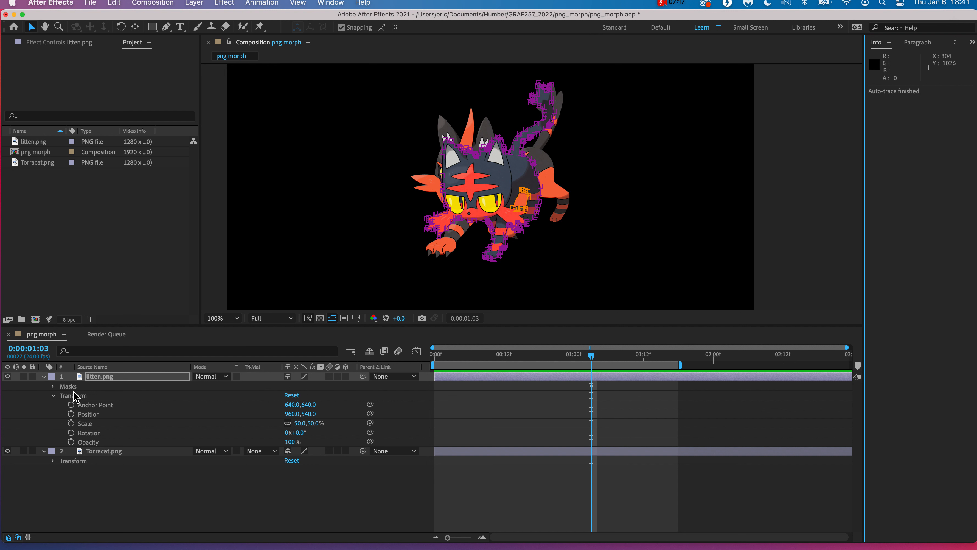
List the traced masks of the litten.png layer and change Mask 2's colour to bright green (08F820)
{"action": "left_click", "coordinate": [53, 386]}
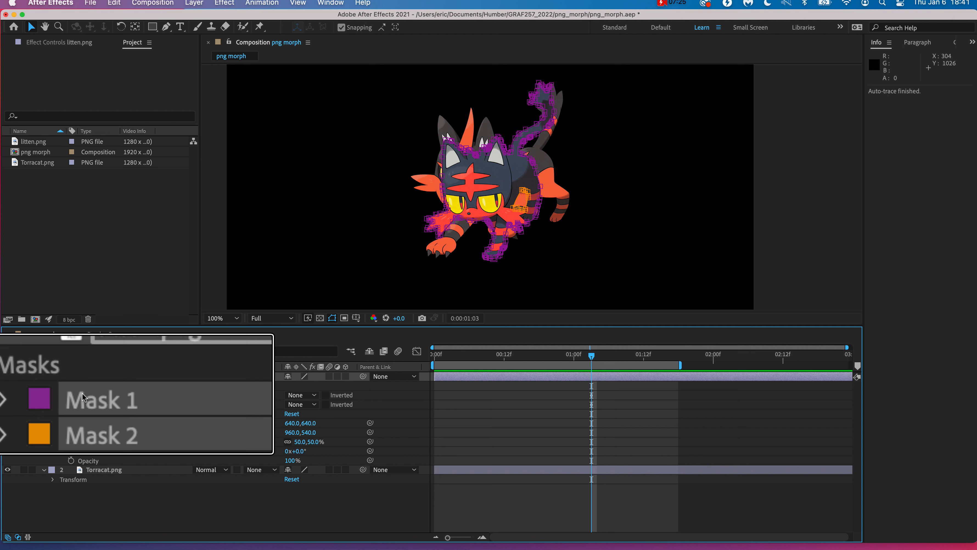
{"action": "left_click", "coordinate": [96, 379]}
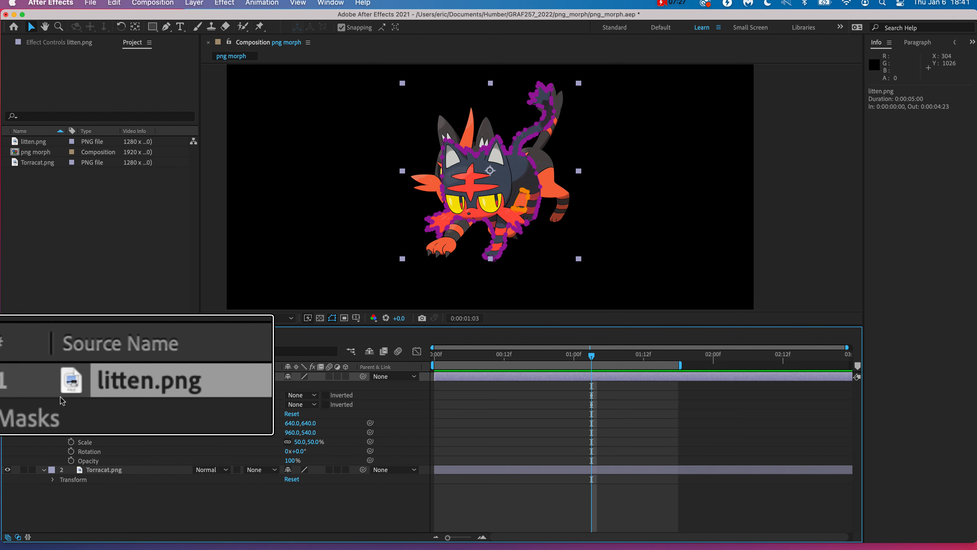
{"action": "left_click", "coordinate": [70, 393]}
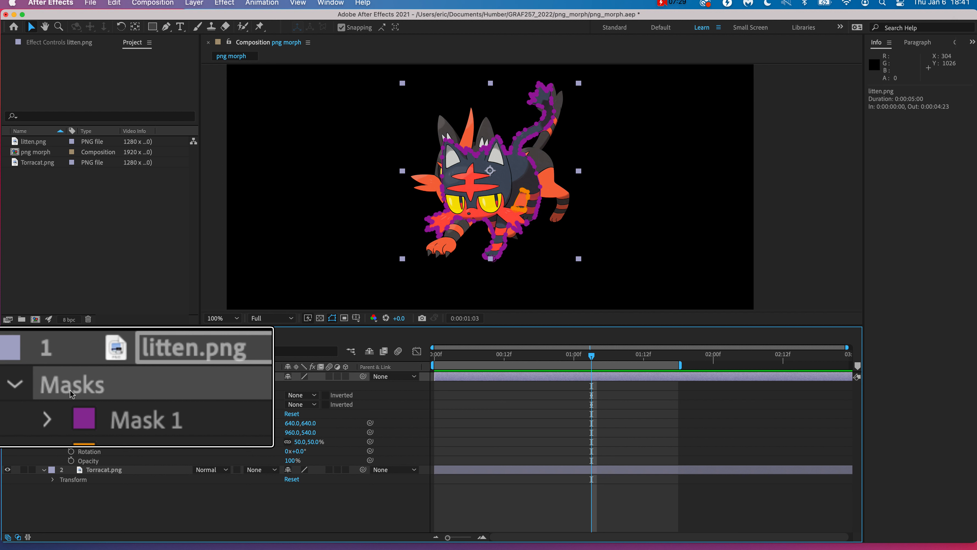
{"action": "left_click", "coordinate": [118, 412]}
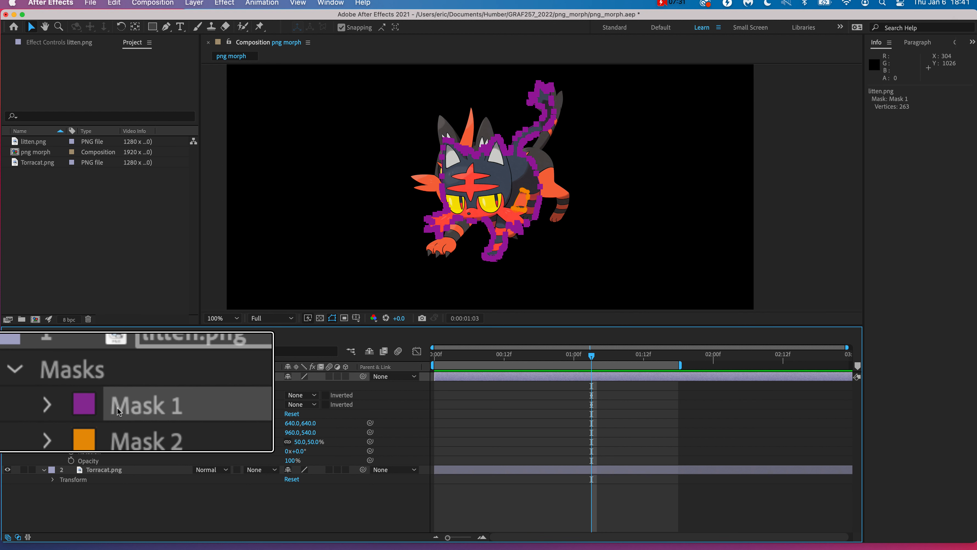
{"action": "left_click", "coordinate": [123, 443]}
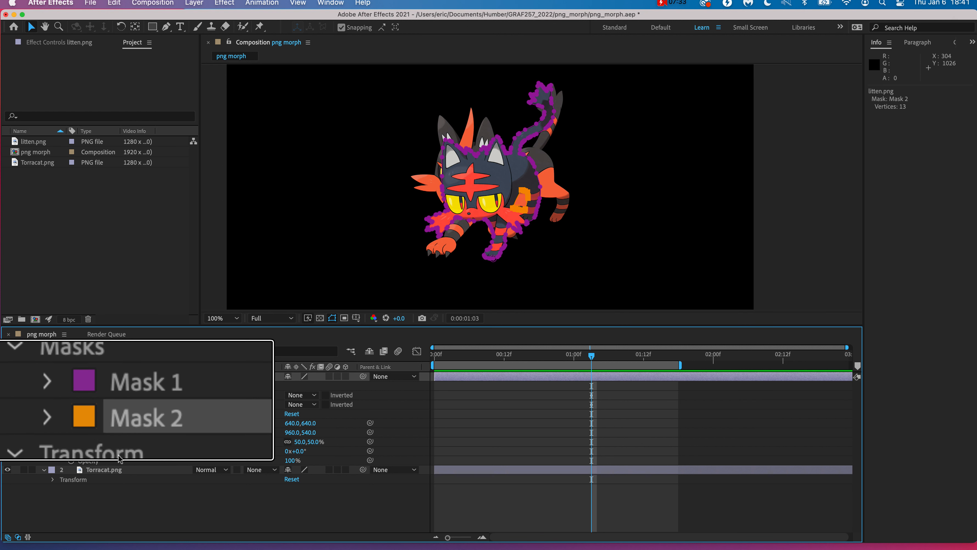
{"action": "left_click", "coordinate": [84, 424]}
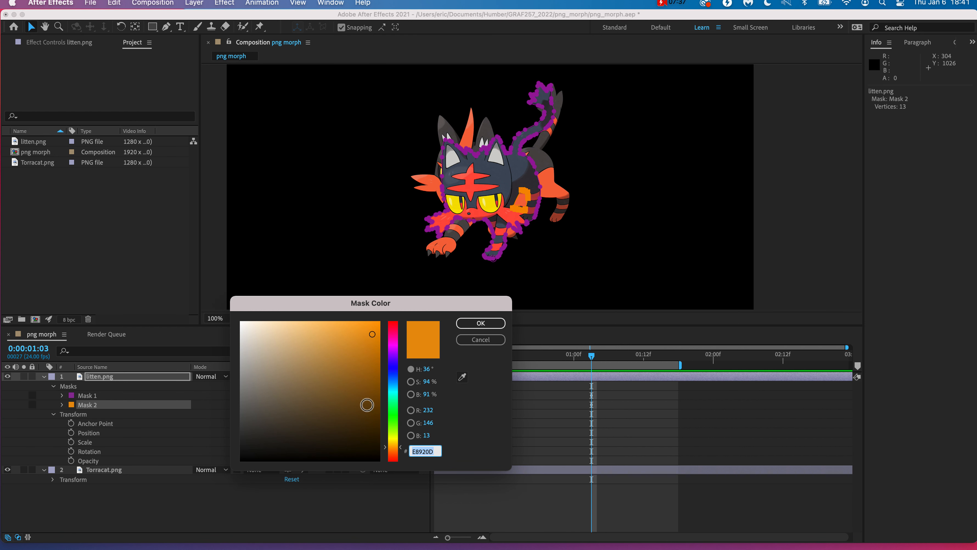
{"action": "left_click", "coordinate": [393, 412]}
{"action": "mouse_move", "coordinate": [362, 385]}
{"action": "left_mouse_down"}
{"action": "mouse_move", "coordinate": [355, 331]}
{"action": "mouse_move", "coordinate": [381, 326]}
{"action": "left_mouse_up"}
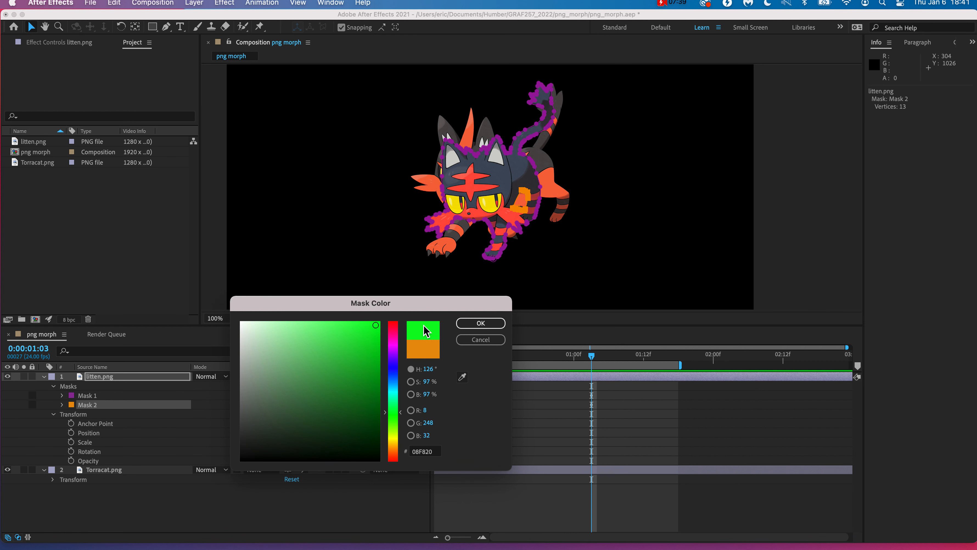
{"action": "left_click", "coordinate": [480, 323]}
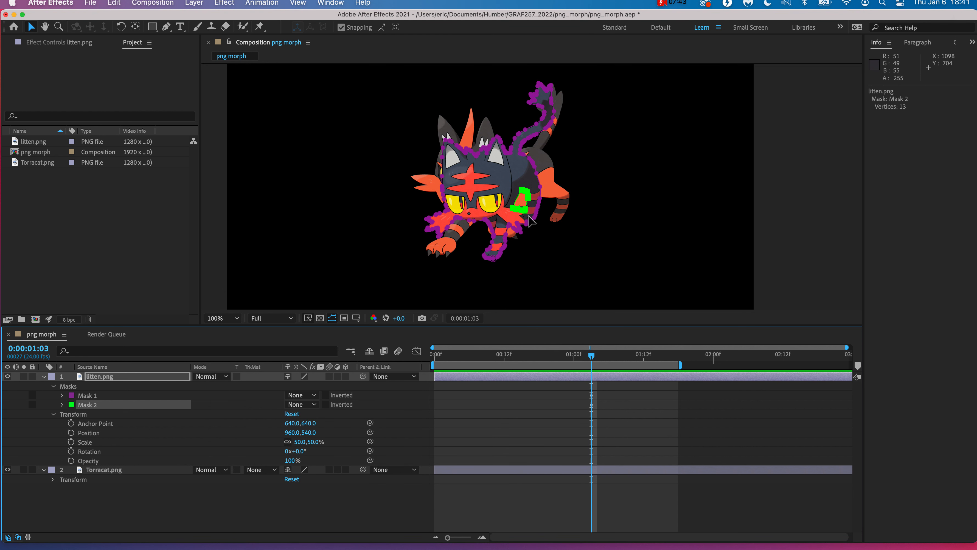
Inspect Mask 2 around the small gap beside litten's front leg and delete that mask from the litten.png layer
{"action": "scroll", "coordinate": [529, 218], "scroll_direction": "up", "scroll_amount": 5}
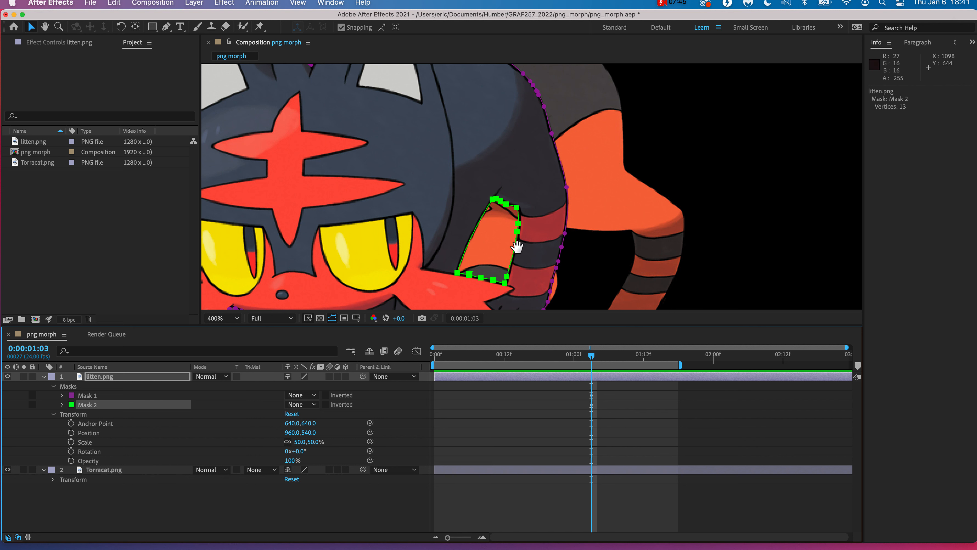
{"action": "key", "text": "space"}
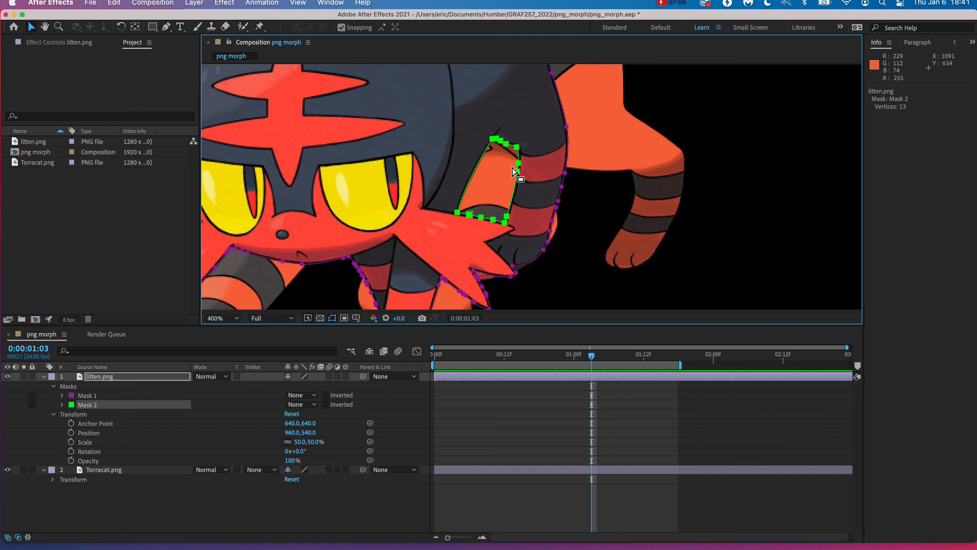
{"action": "left_click", "coordinate": [91, 408]}
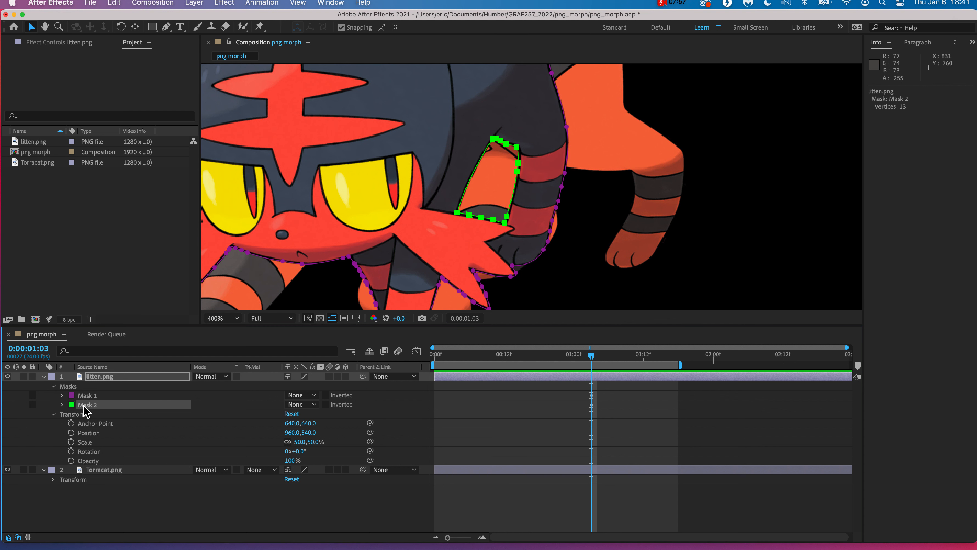
{"action": "left_click", "coordinate": [71, 404]}
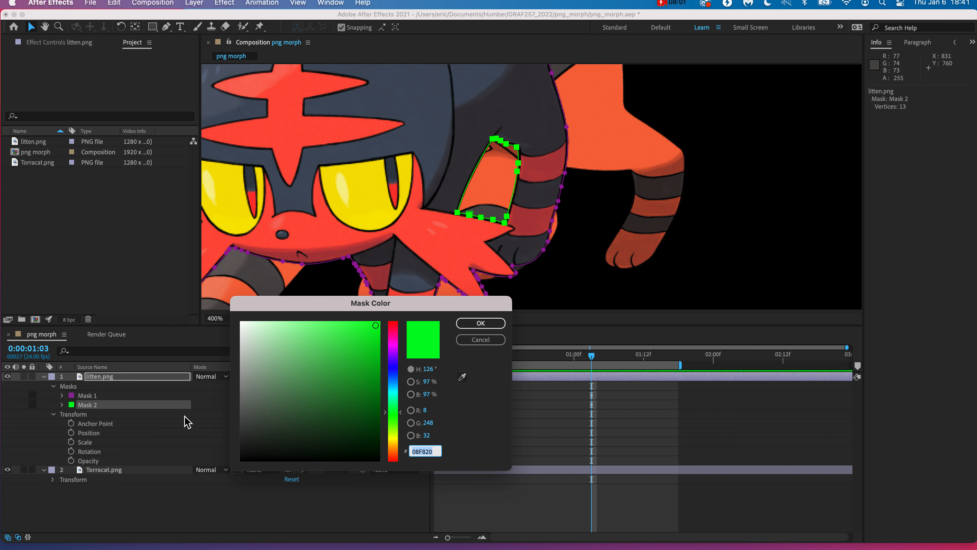
{"action": "left_click", "coordinate": [478, 341]}
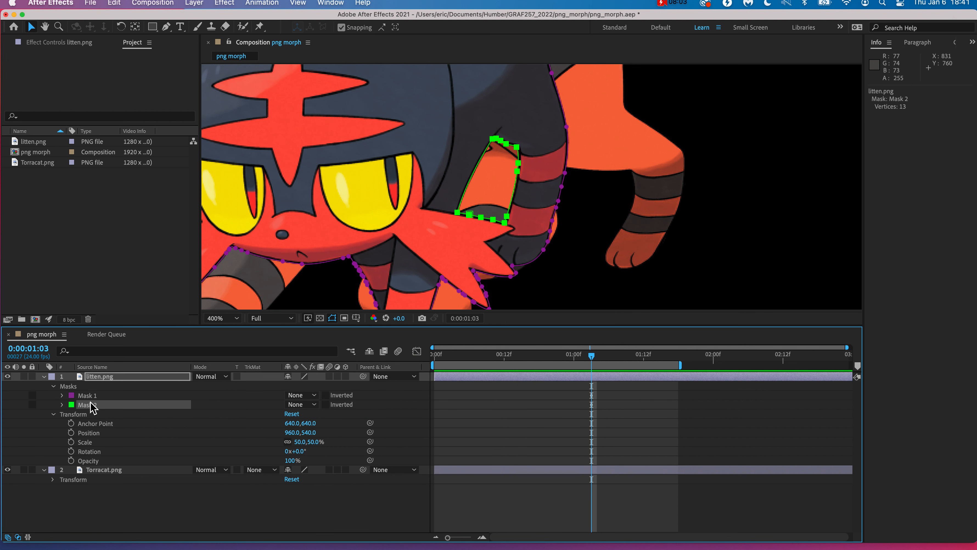
{"action": "key", "text": "Delete"}
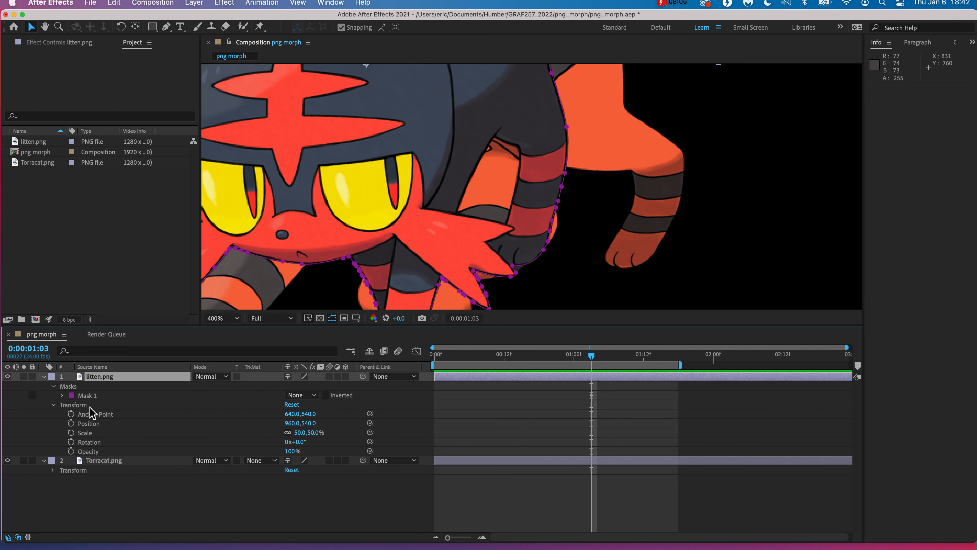
Rename Mask 1 of the litten.png layer to "litten mask"
{"action": "left_click", "coordinate": [160, 478]}
{"action": "left_click", "coordinate": [277, 265]}
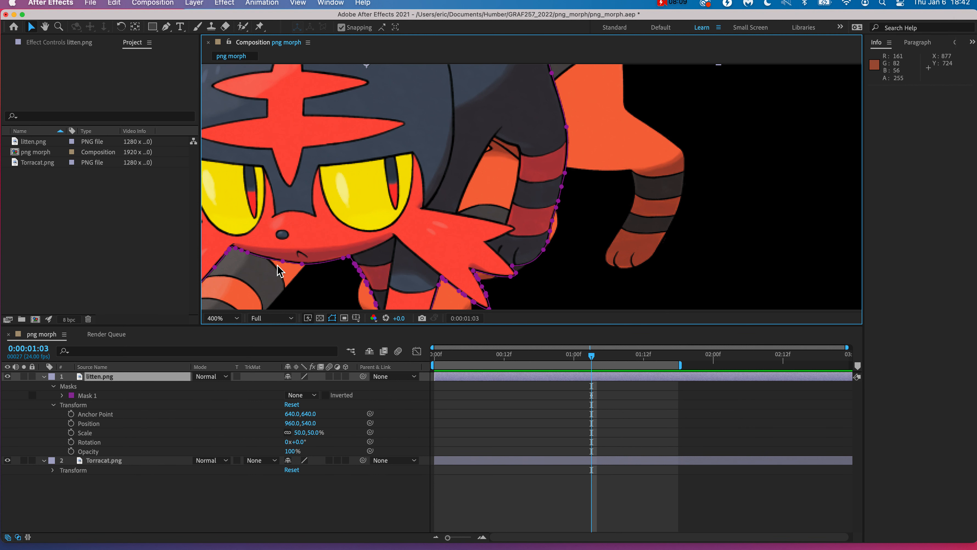
{"action": "key", "text": "comma"}
{"action": "key", "text": "comma"}
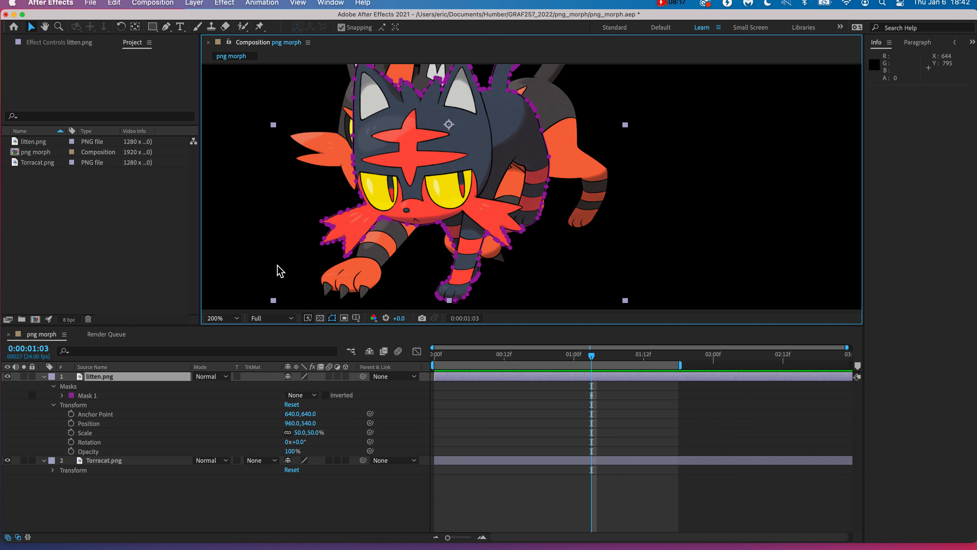
{"action": "key", "text": "comma"}
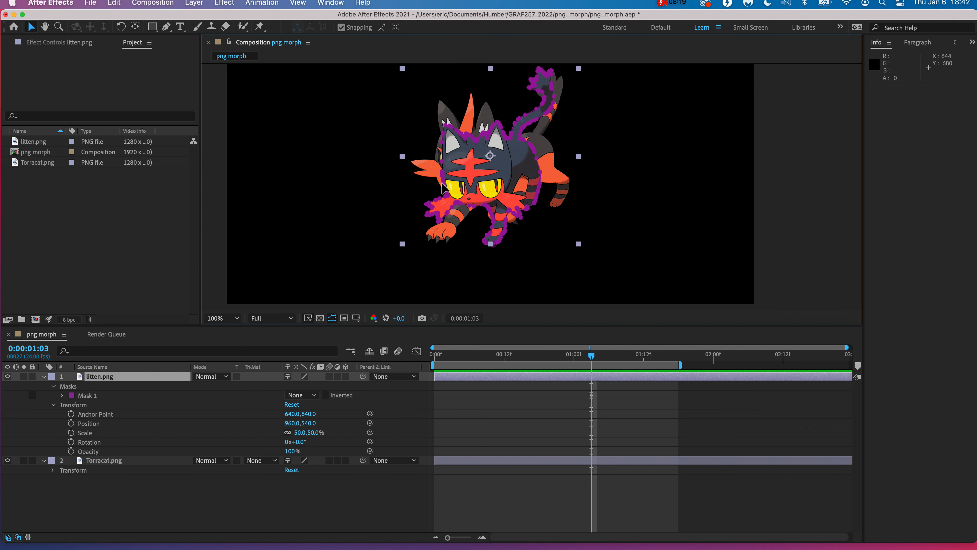
{"action": "left_click_drag", "start_coordinate": [489, 158], "coordinate": [478, 181]}
{"action": "left_click", "coordinate": [91, 396]}
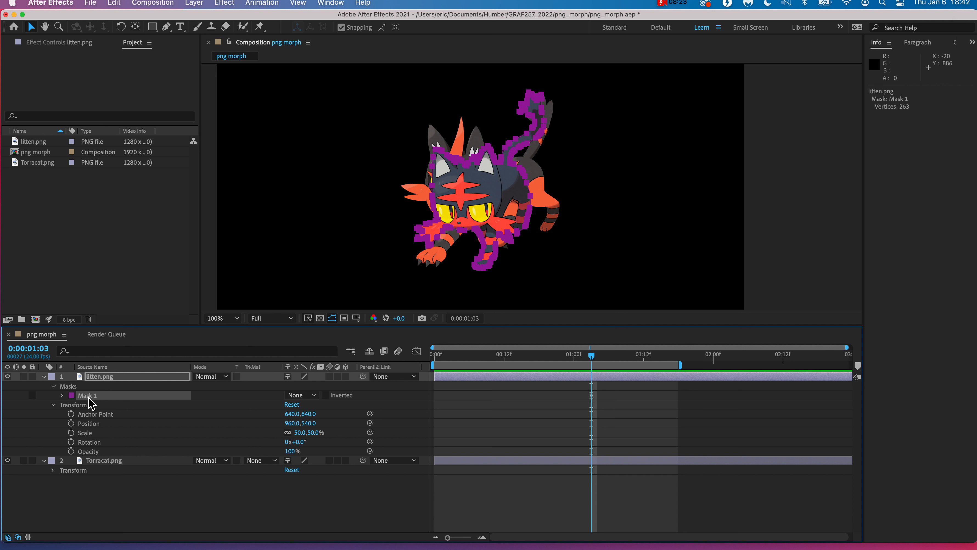
{"action": "key", "text": "Return"}
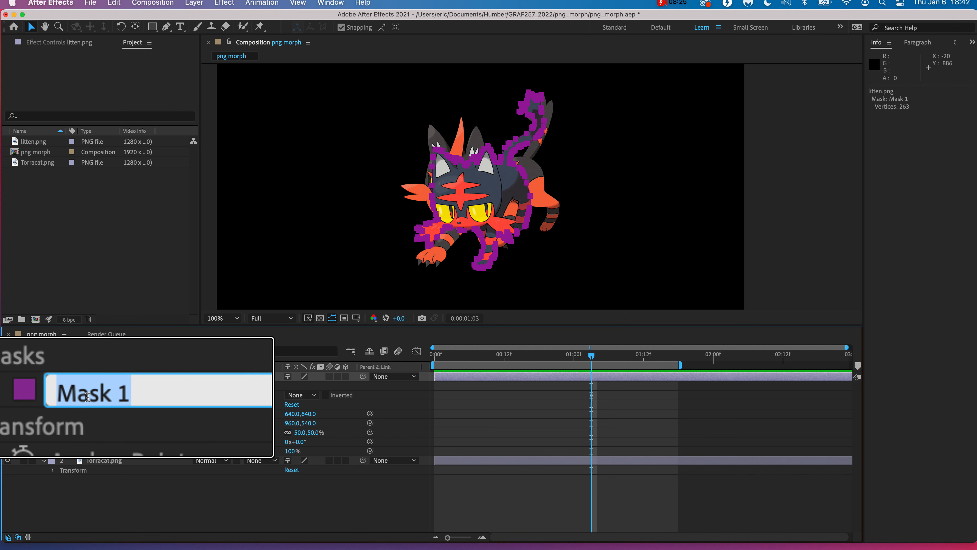
{"action": "type", "text": "litten mask"}
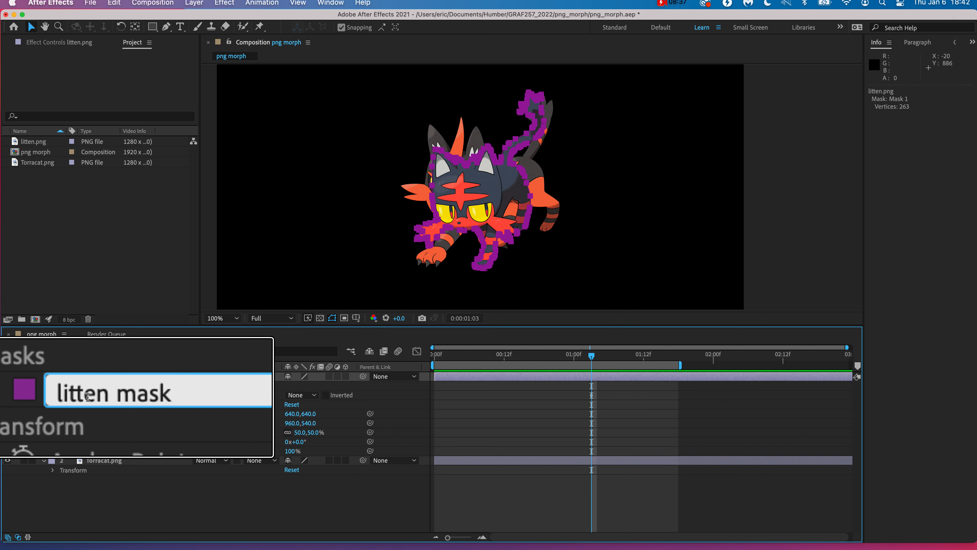
{"action": "key", "text": "Return"}
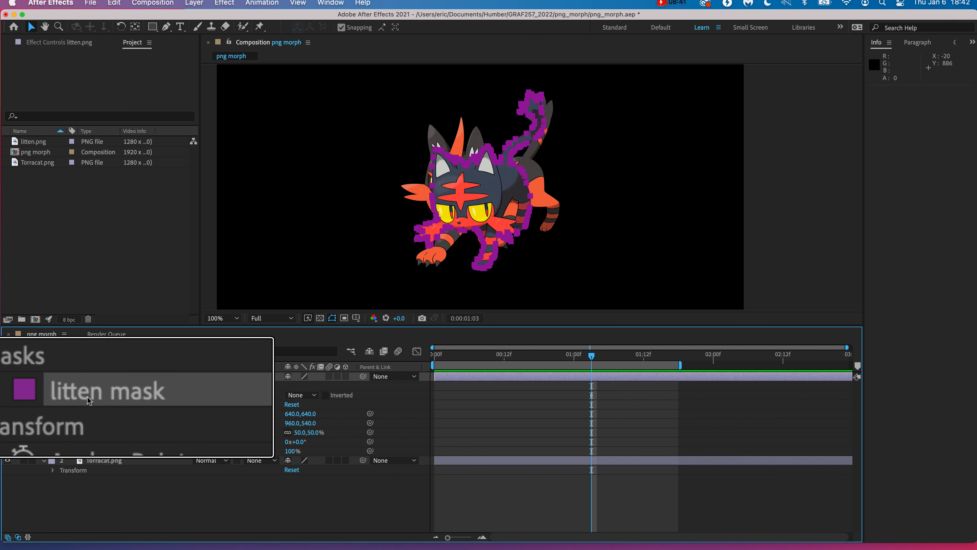
Auto-trace the Torracat.png layer for the current frame only, using the Alpha channel
{"action": "left_click", "coordinate": [111, 467]}
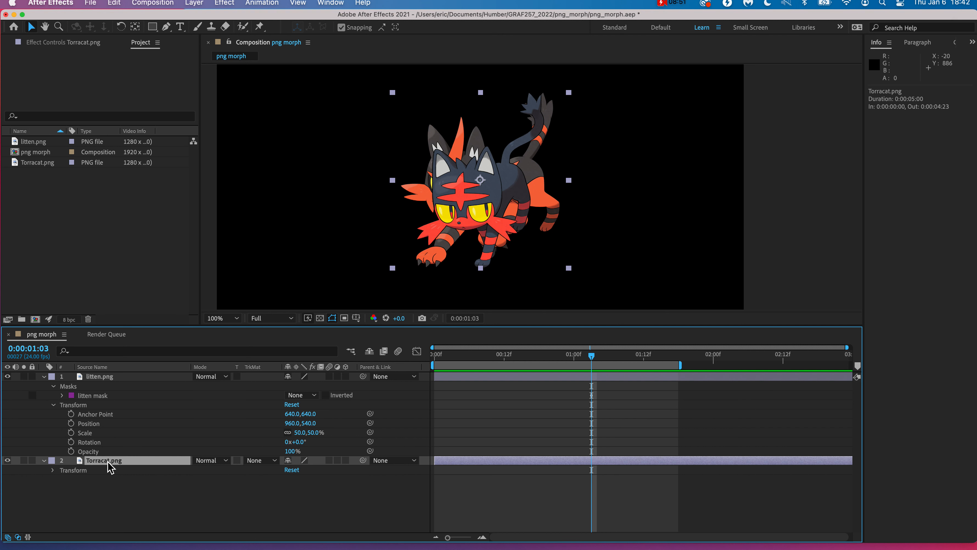
{"action": "left_click", "coordinate": [192, 4]}
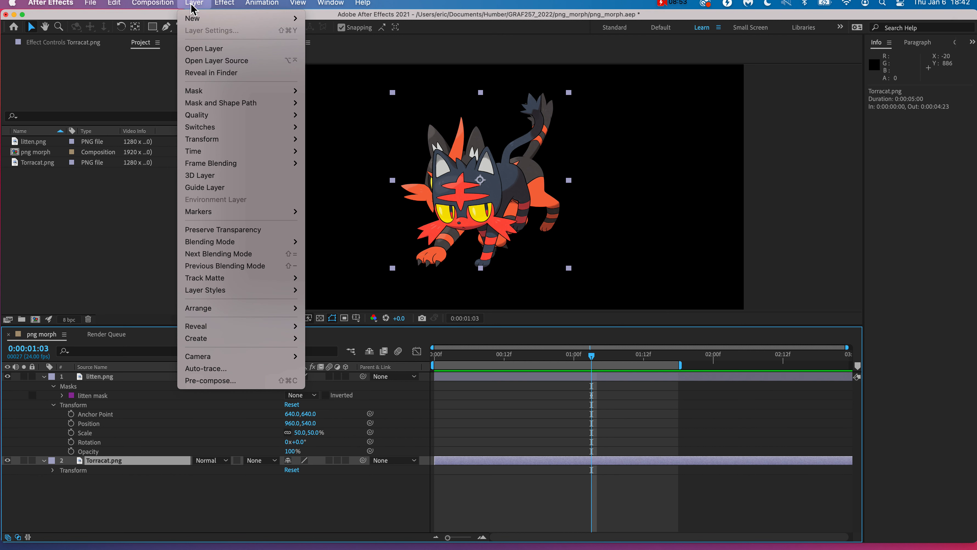
{"action": "left_click", "coordinate": [207, 368]}
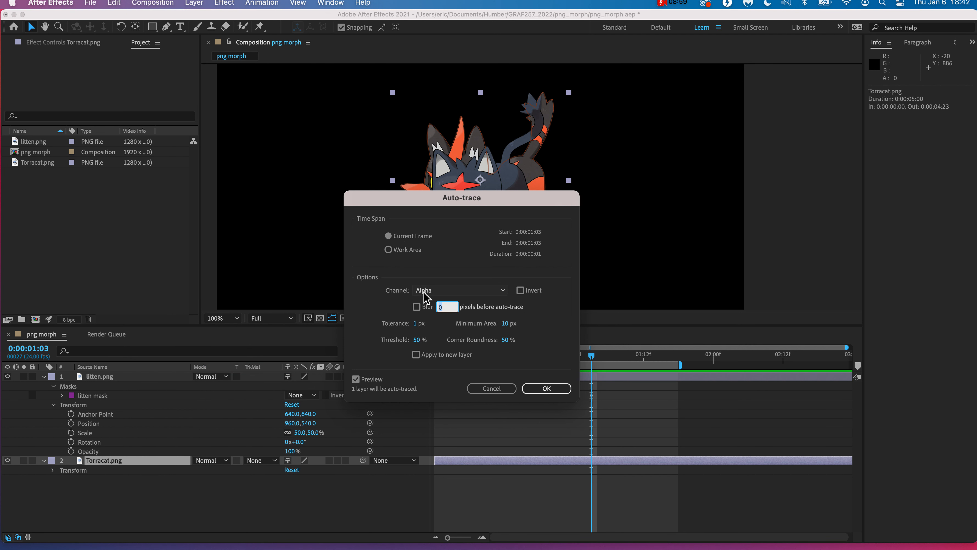
{"action": "left_click", "coordinate": [543, 388]}
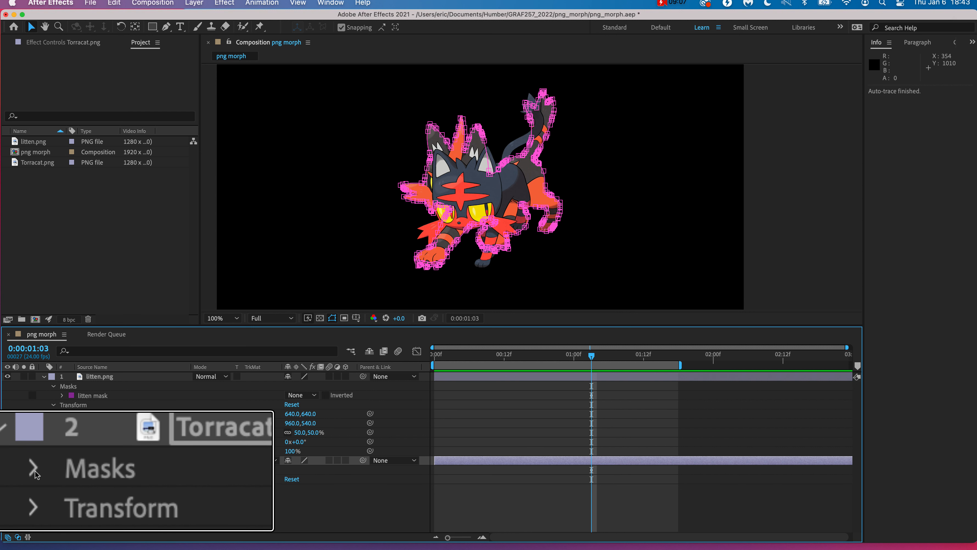
List the Torracat.png layer's masks and rename its Mask 1 to "torra mask"
{"action": "left_click", "coordinate": [53, 470]}
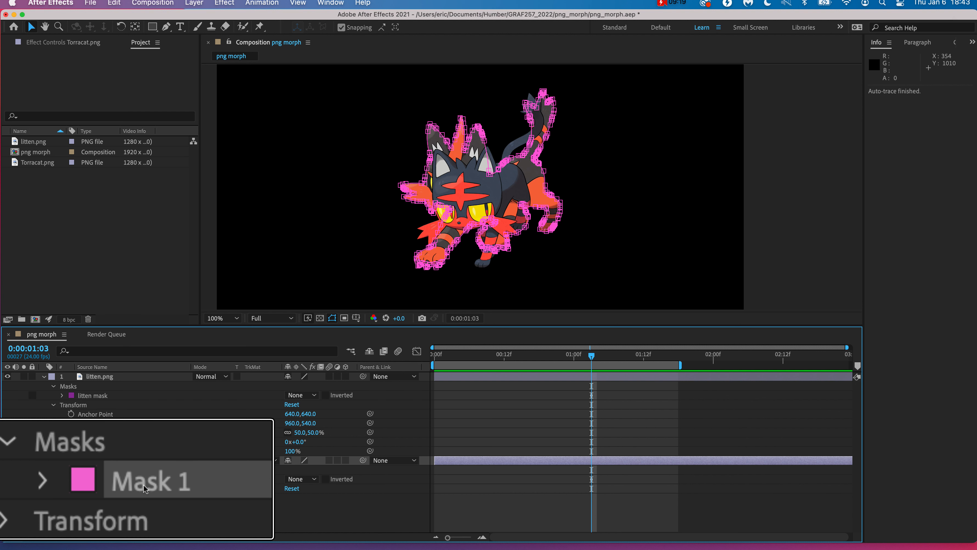
{"action": "right_click", "coordinate": [87, 482]}
{"action": "left_click", "coordinate": [85, 481]}
{"action": "key", "text": "Return"}
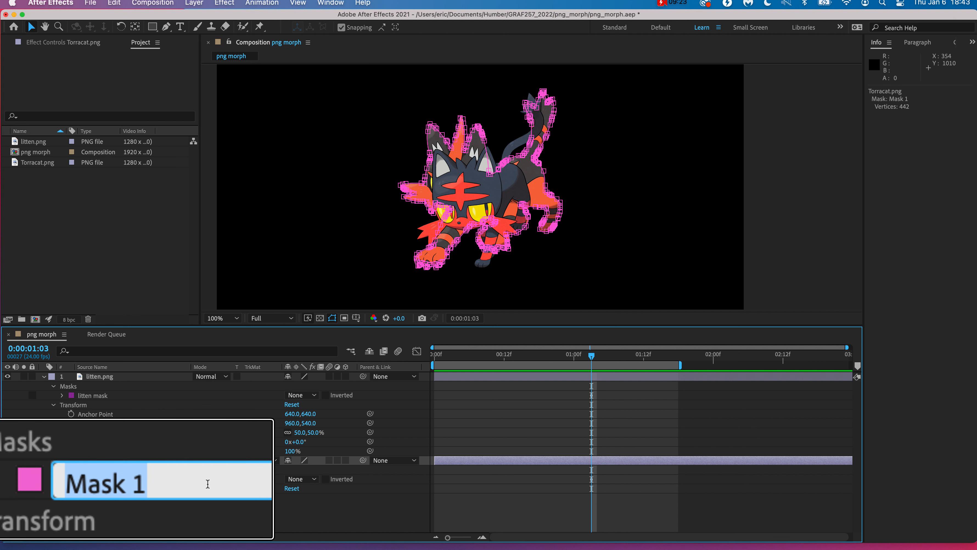
{"action": "type", "text": "torra"}
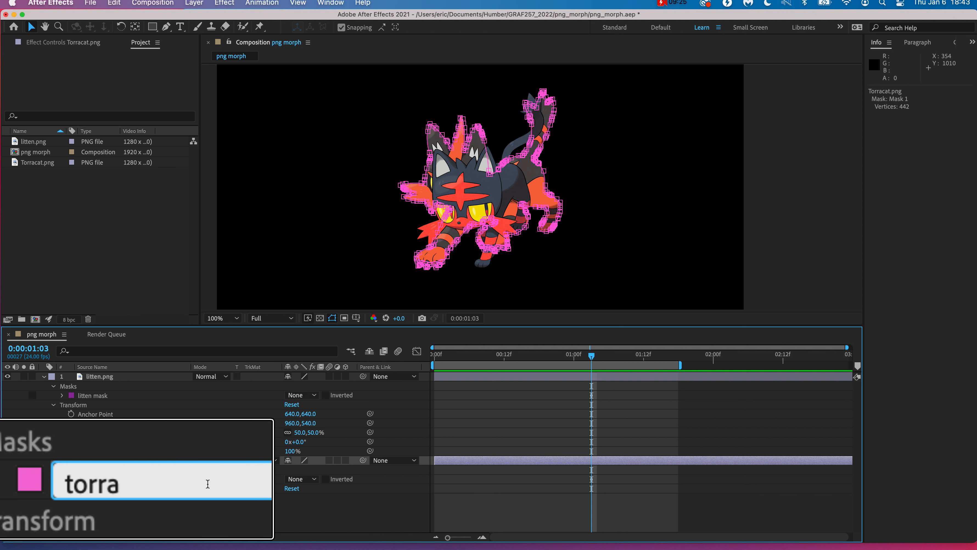
{"action": "type", "text": " mask"}
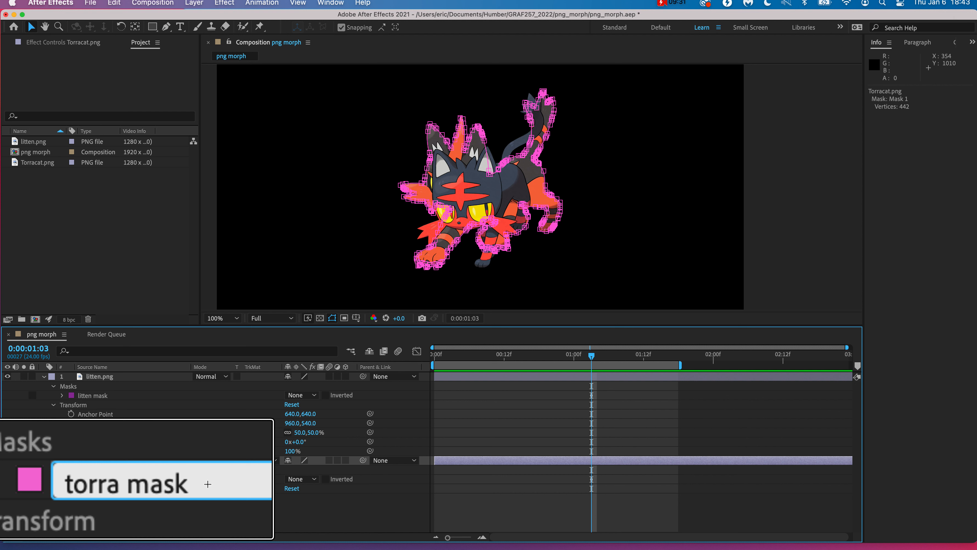
{"action": "key", "text": "Return"}
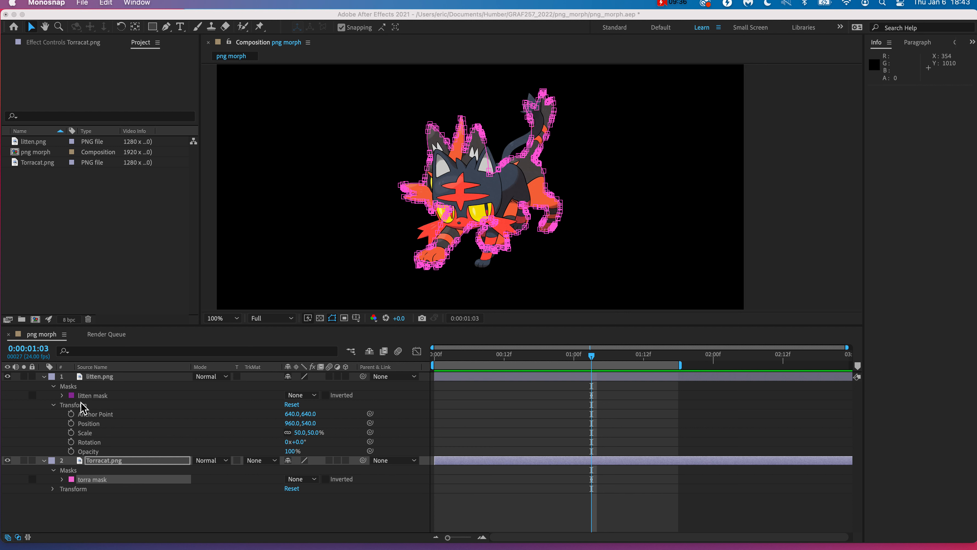
Change the litten mask's colour to bright green (07EB23) and select that mask to check its outline
{"action": "key", "text": "alt+super+8"}
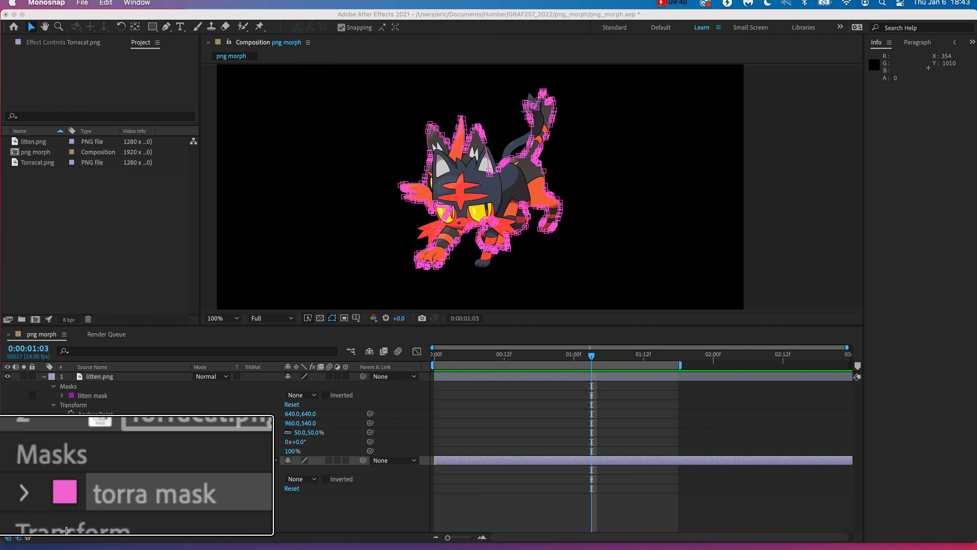
{"action": "key", "text": "alt+super+8"}
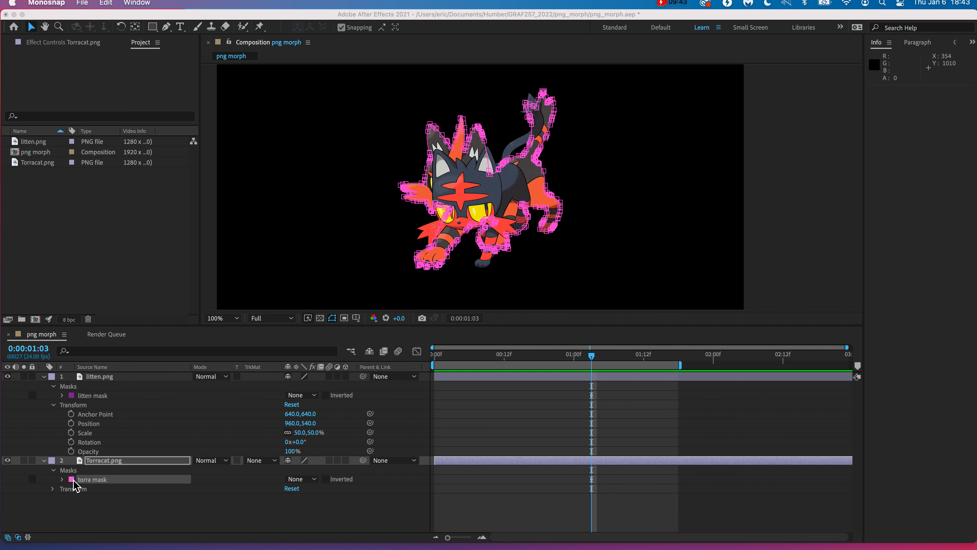
{"action": "left_click", "coordinate": [75, 403]}
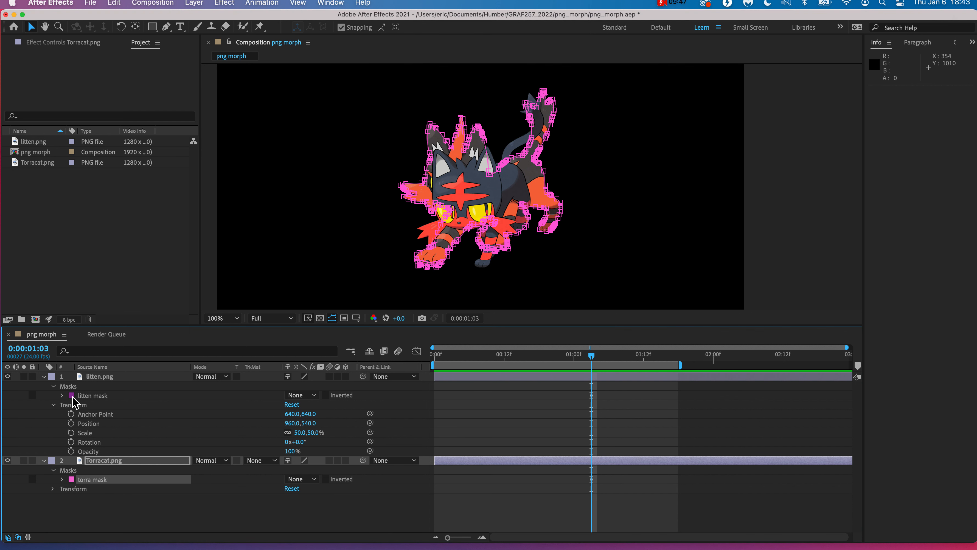
{"action": "left_click", "coordinate": [72, 396]}
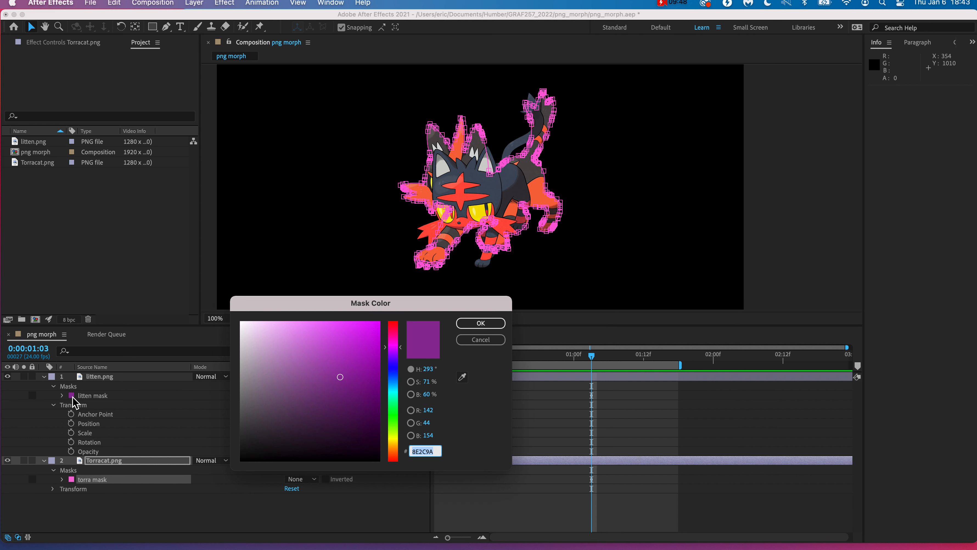
{"action": "left_click", "coordinate": [393, 411]}
{"action": "left_click", "coordinate": [375, 332]}
{"action": "left_click_drag", "start_coordinate": [376, 333], "coordinate": [376, 333]}
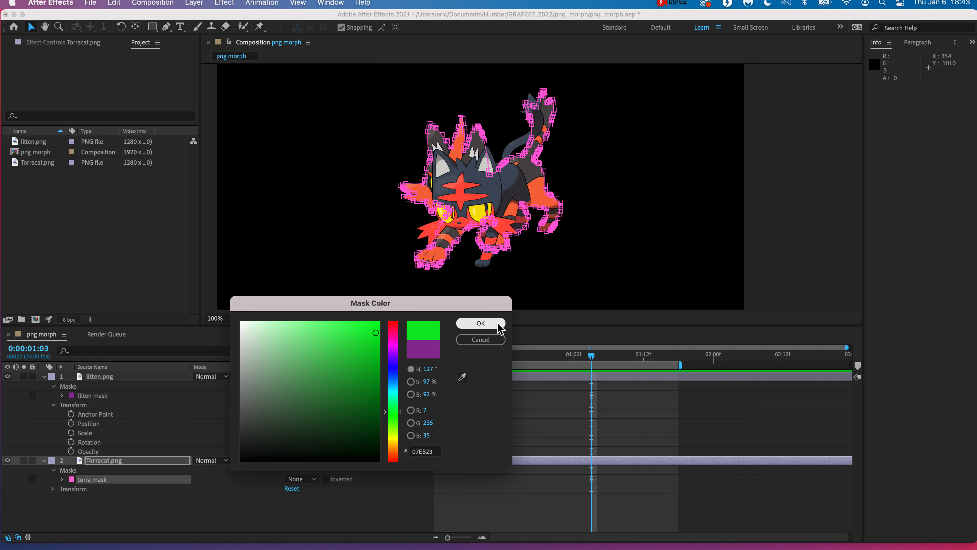
{"action": "left_click", "coordinate": [481, 323]}
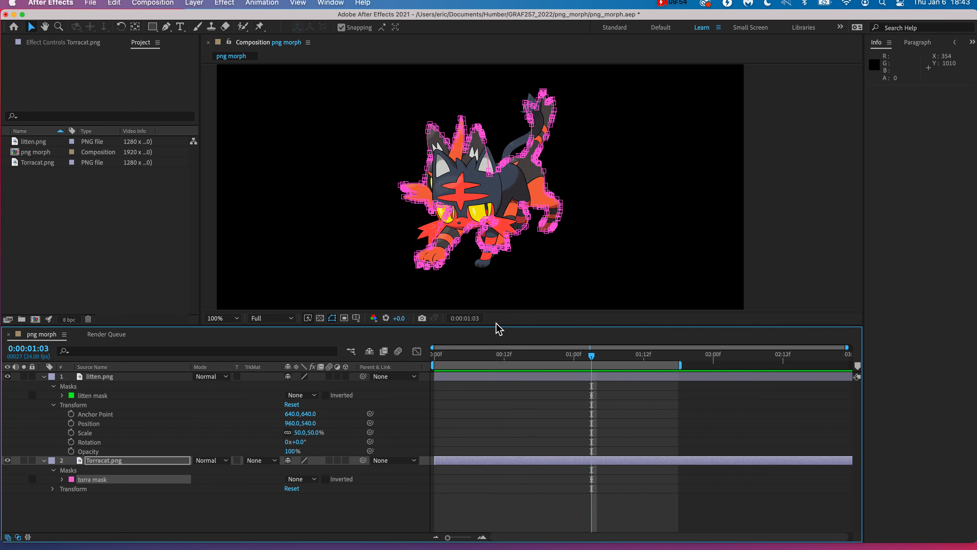
{"action": "left_click", "coordinate": [114, 396]}
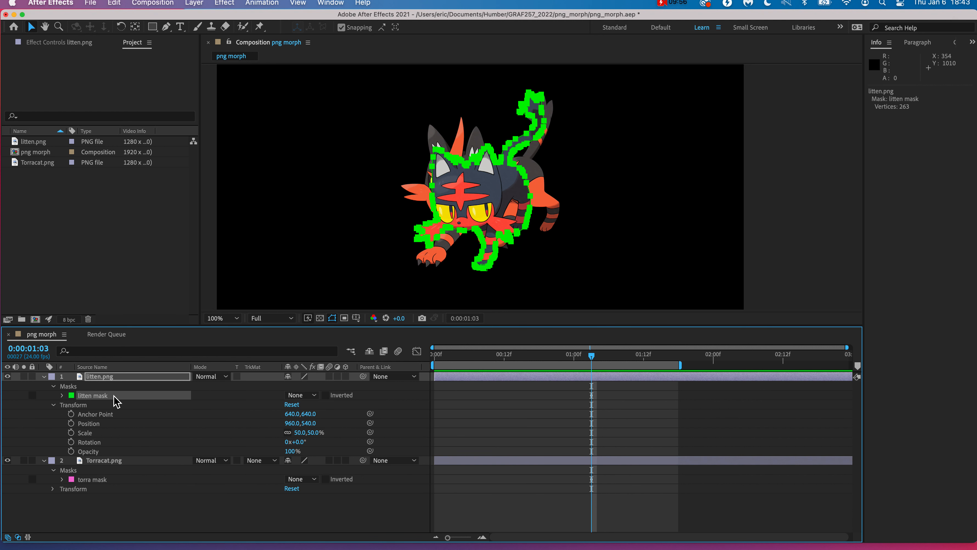
Change the torra mask's colour to bright blue and save the project
{"action": "left_click", "coordinate": [113, 480]}
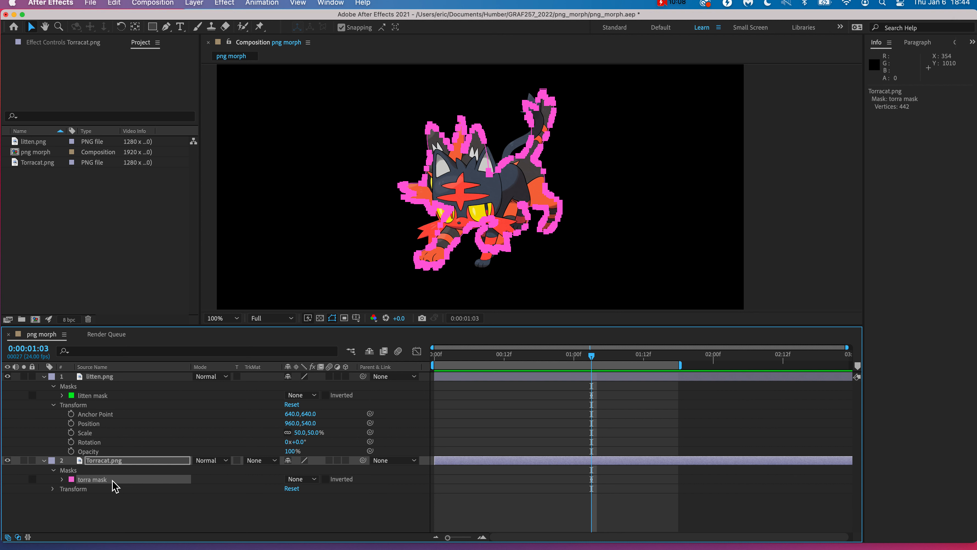
{"action": "left_click", "coordinate": [71, 480]}
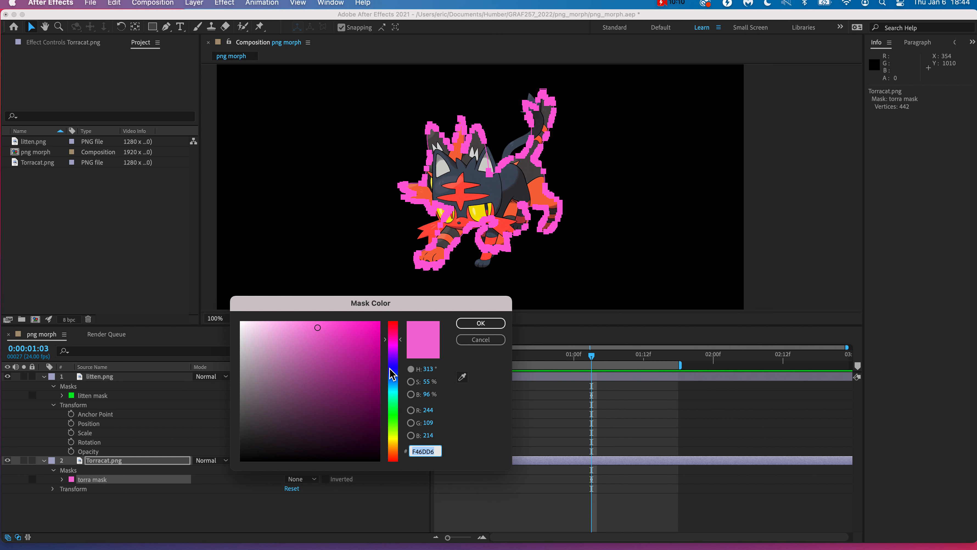
{"action": "left_click", "coordinate": [388, 368]}
{"action": "mouse_move", "coordinate": [370, 375]}
{"action": "left_mouse_down"}
{"action": "mouse_move", "coordinate": [322, 356]}
{"action": "mouse_move", "coordinate": [361, 325]}
{"action": "left_mouse_up"}
{"action": "left_click", "coordinate": [481, 323]}
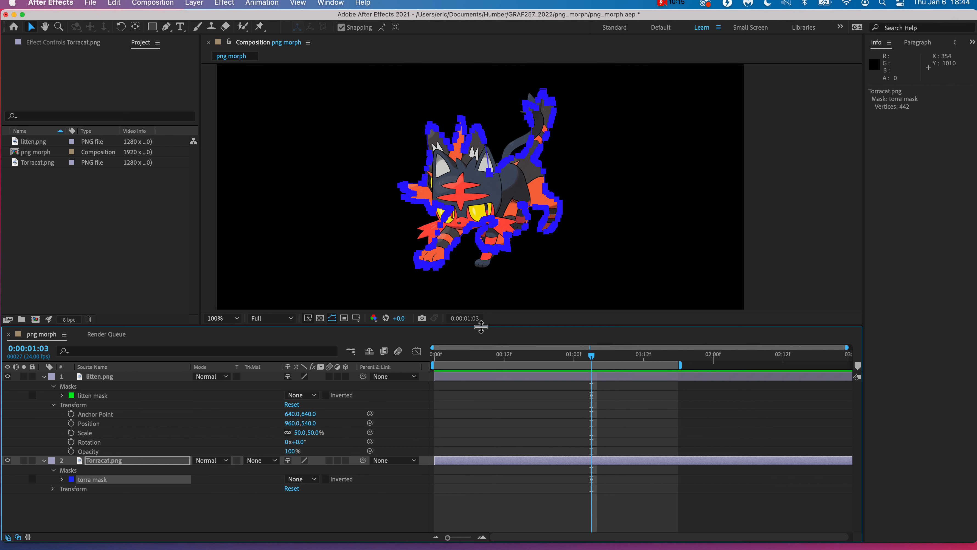
{"action": "key", "text": "super+s"}
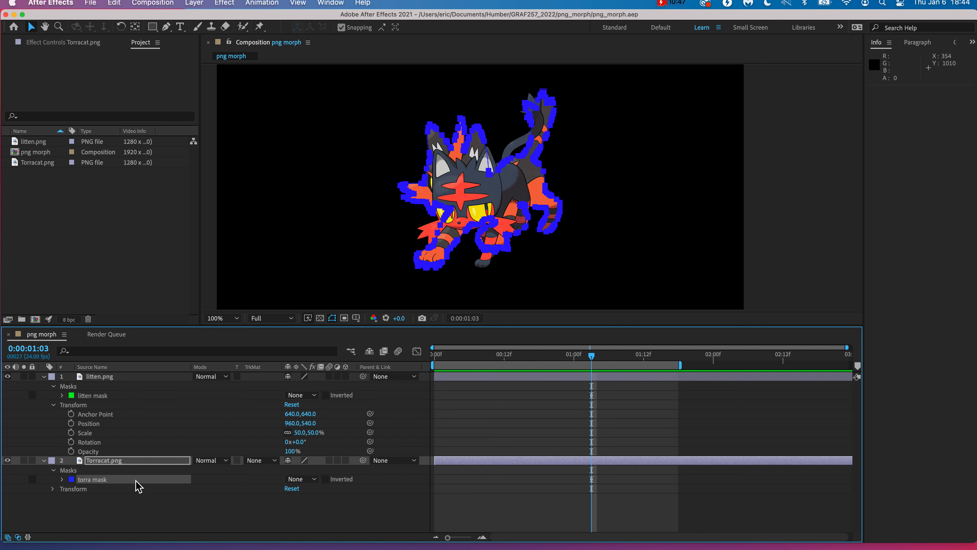
Copy the torra mask from the Torracat.png layer and paste it into the litten.png layer's masks
{"action": "left_click", "coordinate": [89, 514]}
{"action": "left_click", "coordinate": [94, 480]}
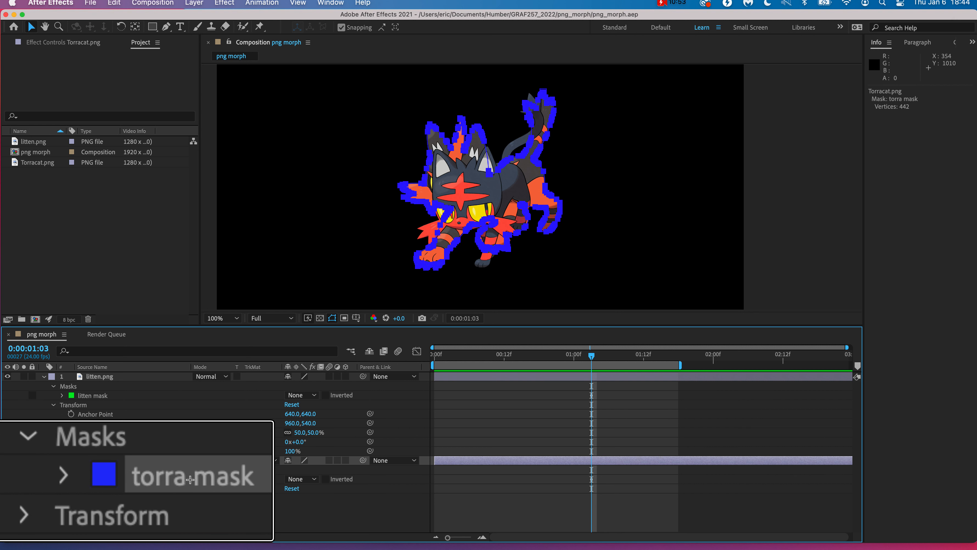
{"action": "left_click", "coordinate": [131, 443]}
{"action": "left_click", "coordinate": [147, 472]}
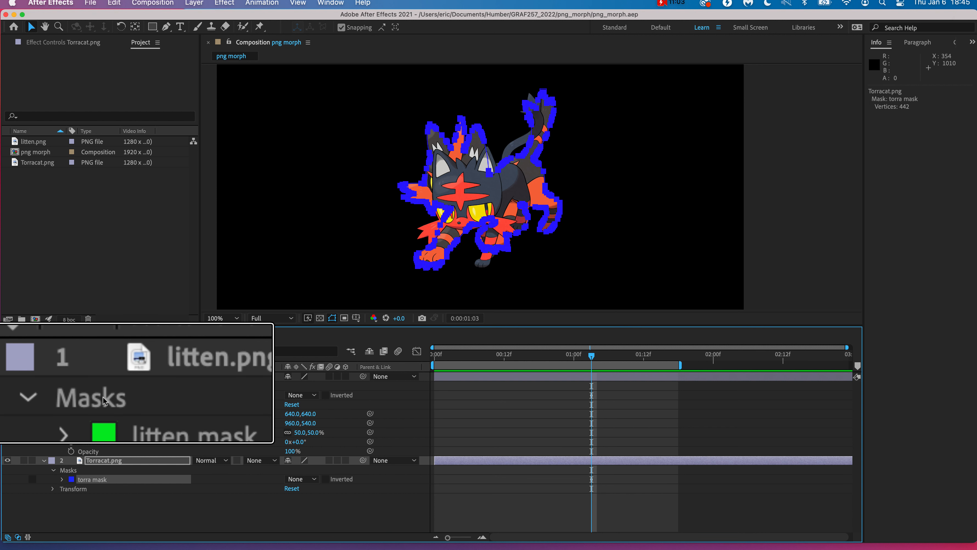
{"action": "left_click", "coordinate": [71, 385]}
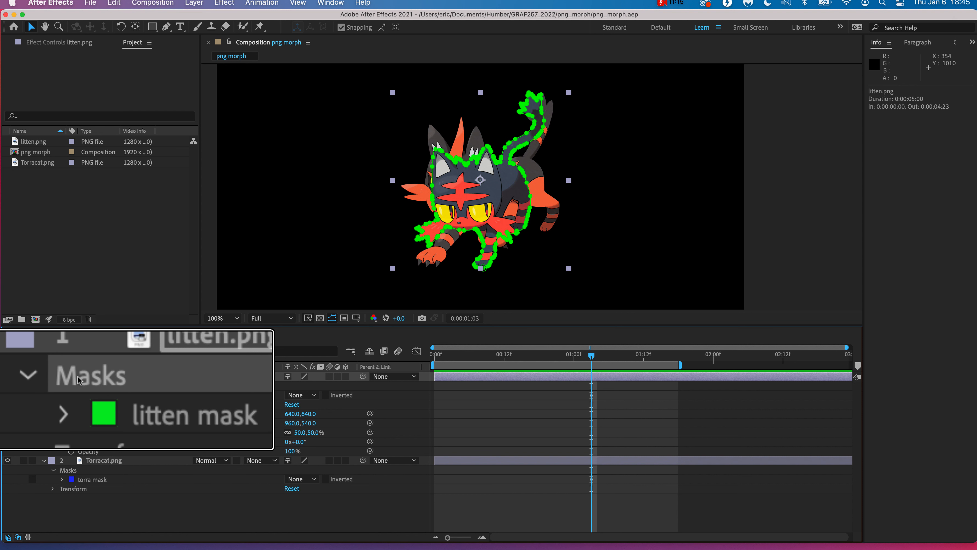
{"action": "key", "text": "super+v"}
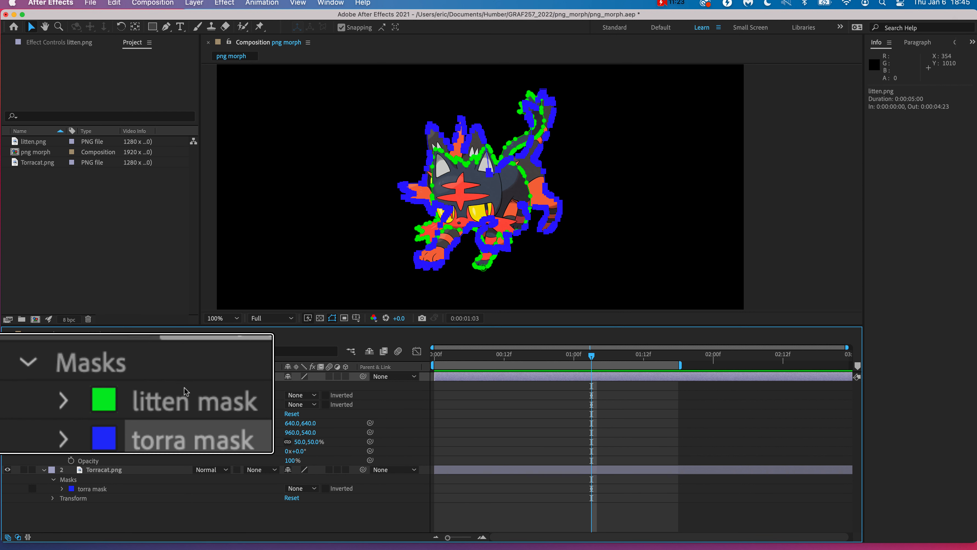
Copy the litten mask from the litten.png layer into the Torracat.png layer's masks and save the project
{"action": "left_click", "coordinate": [90, 394]}
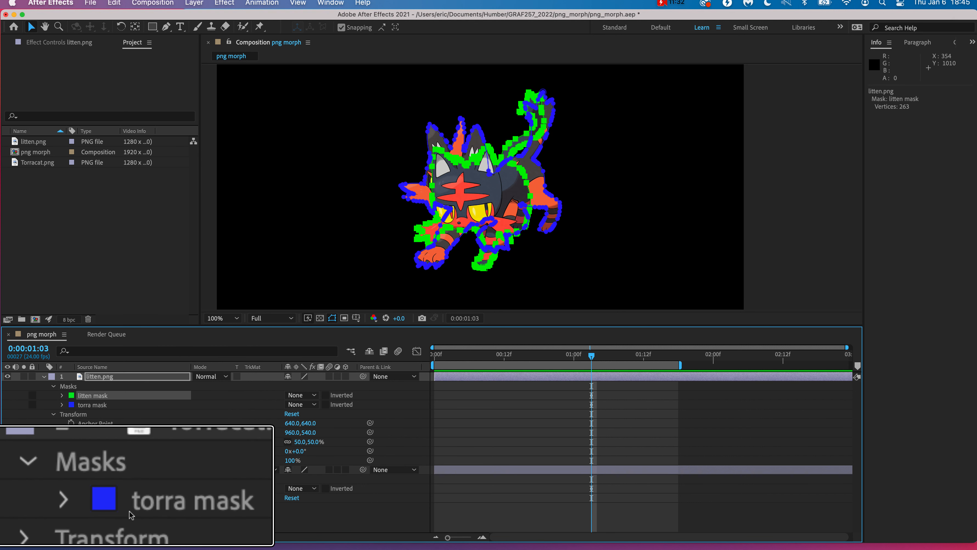
{"action": "left_click", "coordinate": [125, 467]}
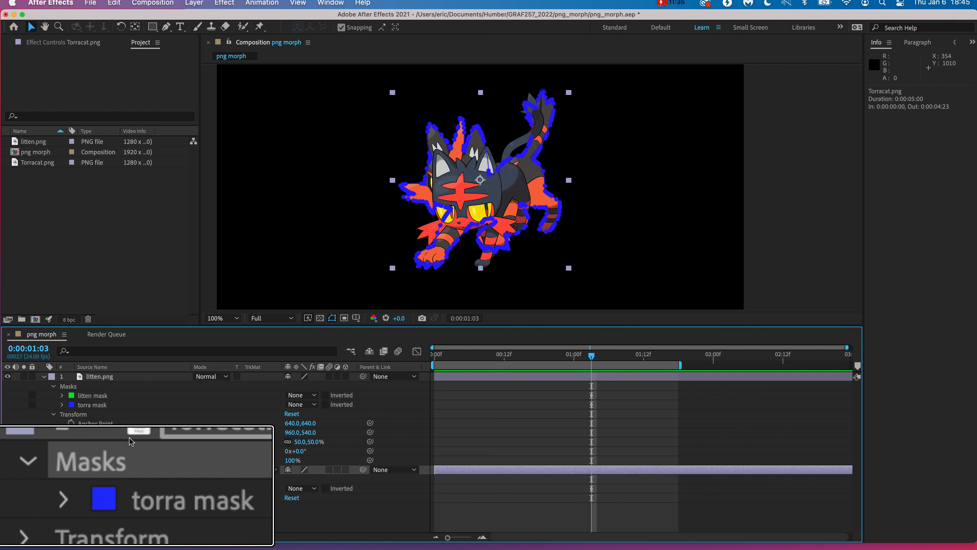
{"action": "key", "text": "super+v"}
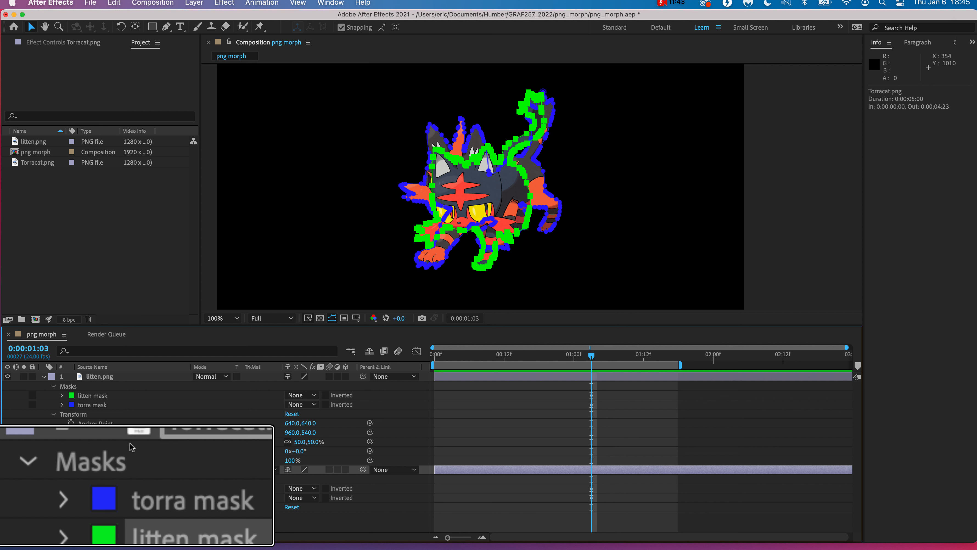
{"action": "key", "text": "super+s"}
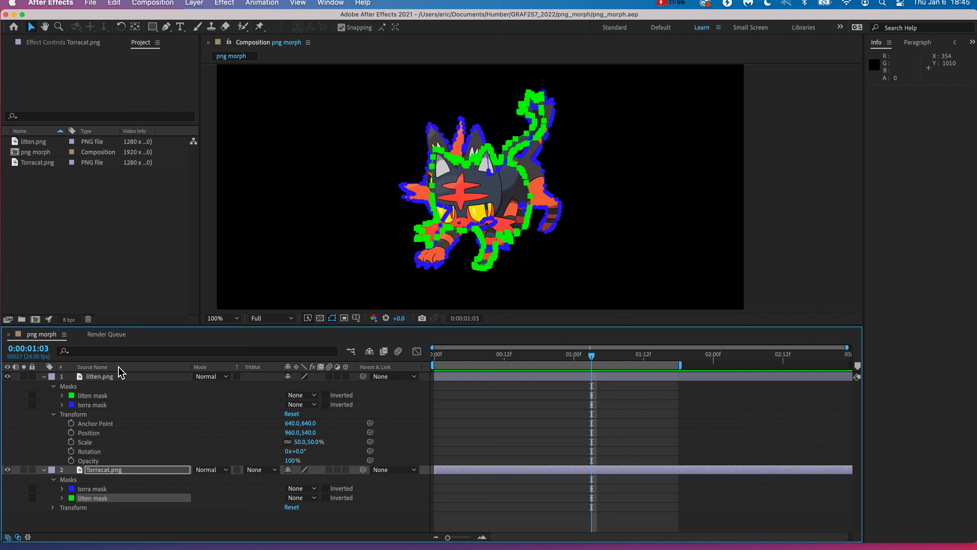
Apply the Reshape distort effect to the litten.png layer and reveal it among the layer's effects at the composition's start
{"action": "left_click", "coordinate": [120, 381]}
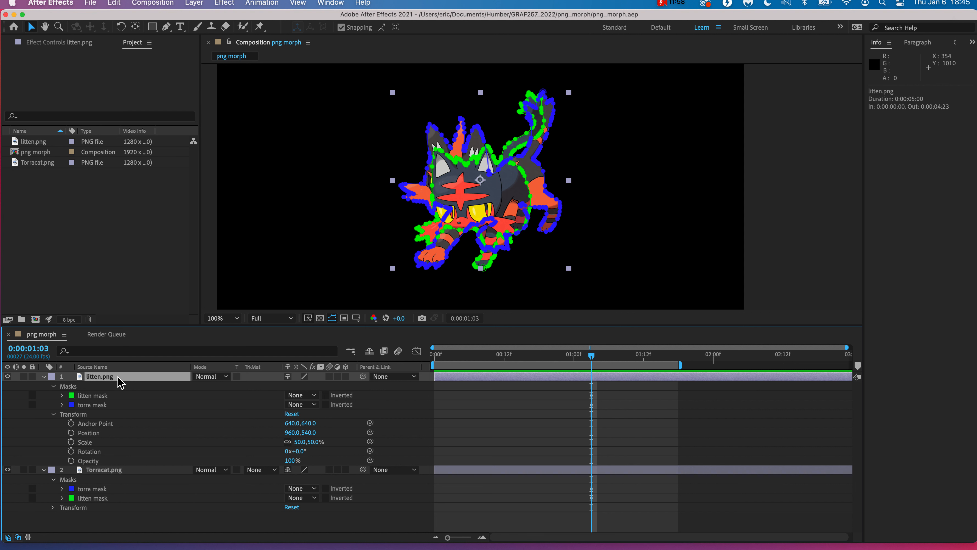
{"action": "left_click_drag", "start_coordinate": [498, 357], "coordinate": [397, 354]}
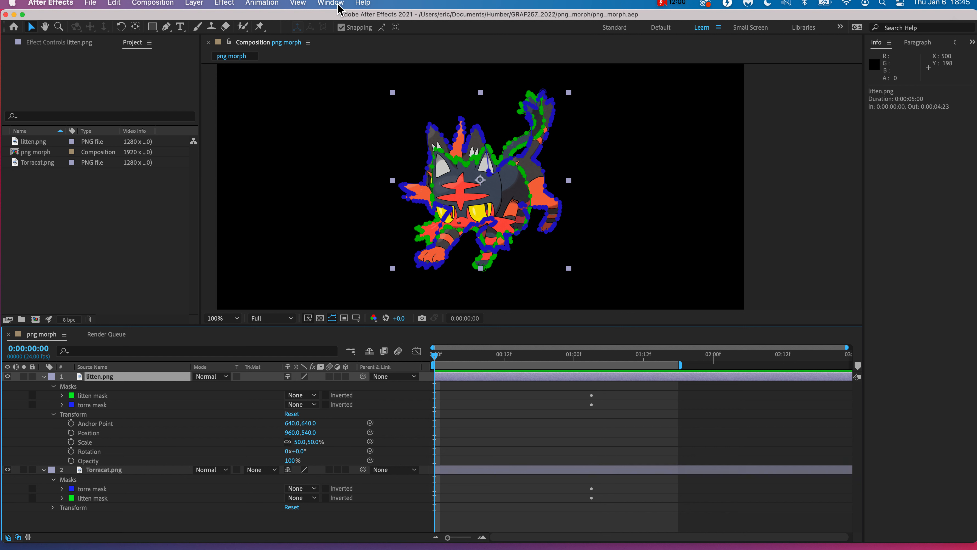
{"action": "left_click", "coordinate": [224, 4]}
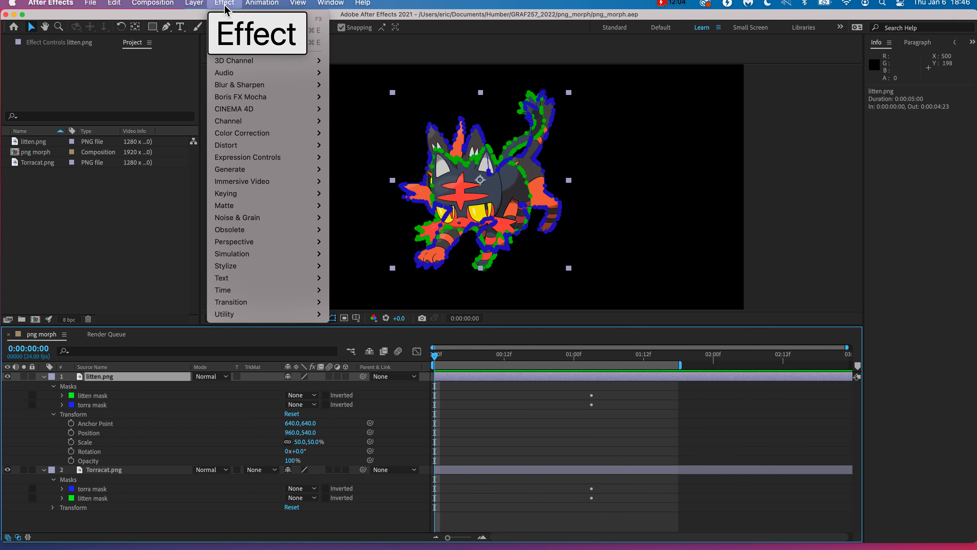
{"action": "mouse_move", "coordinate": [233, 148]}
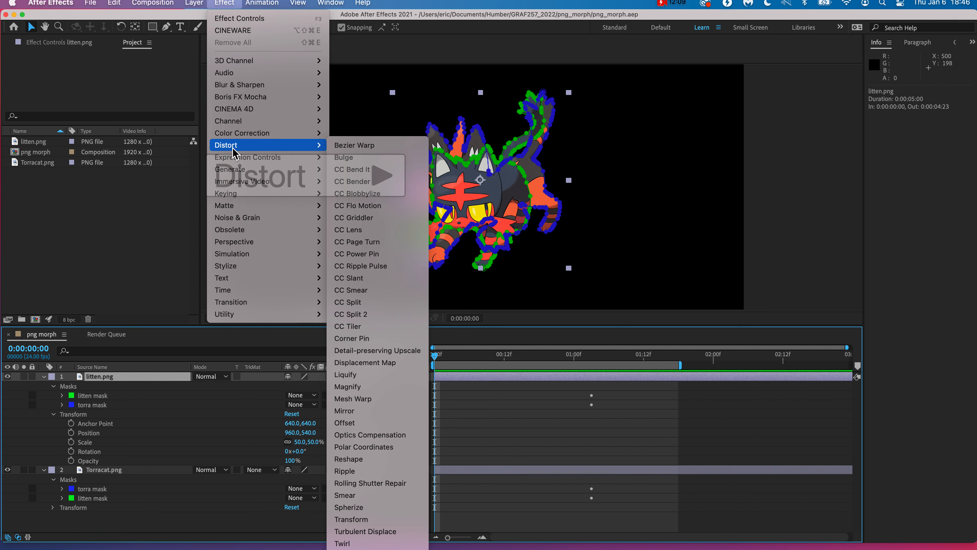
{"action": "left_click", "coordinate": [346, 461]}
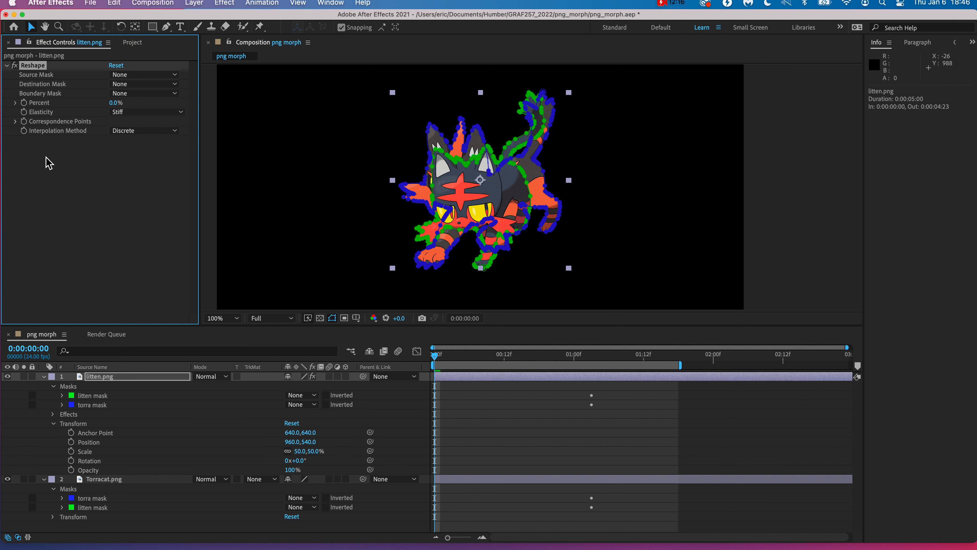
{"action": "left_click", "coordinate": [57, 164]}
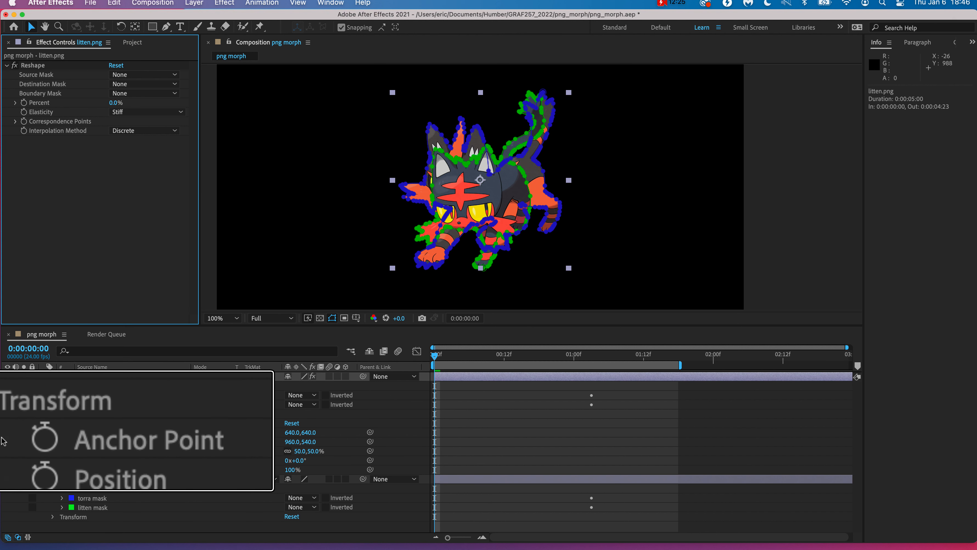
{"action": "left_click", "coordinate": [54, 414]}
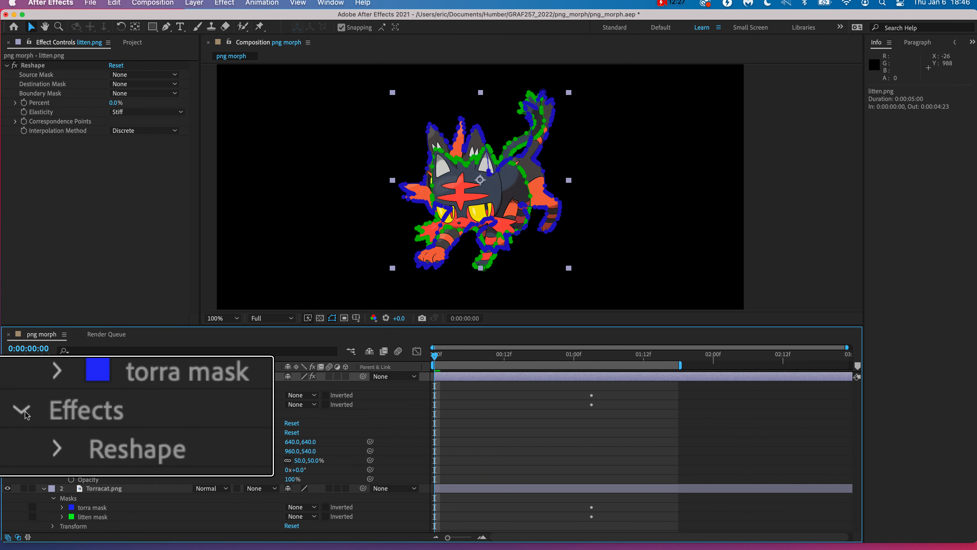
{"action": "left_click", "coordinate": [121, 449]}
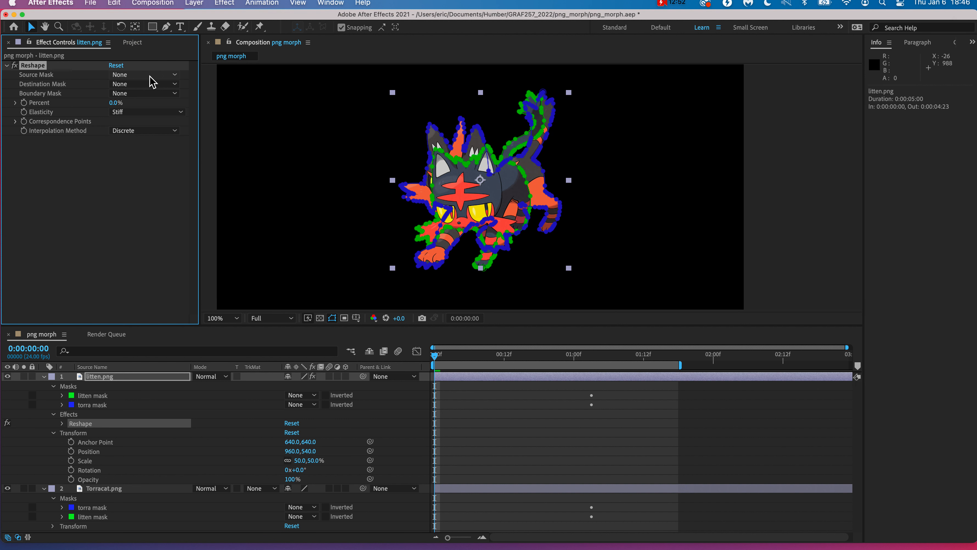
Set the Reshape effect's source mask to litten mask and its destination mask to torra mask
{"action": "left_click", "coordinate": [149, 76]}
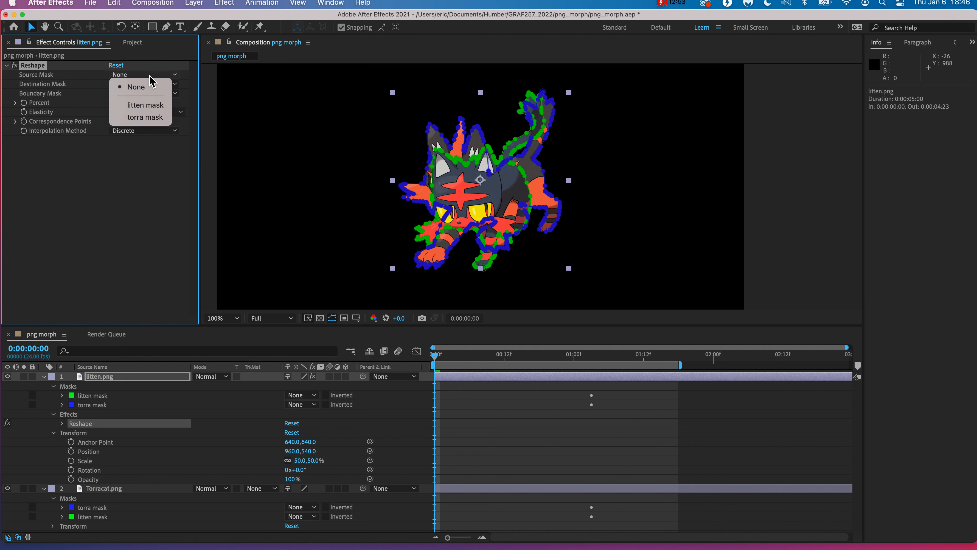
{"action": "left_click", "coordinate": [142, 106]}
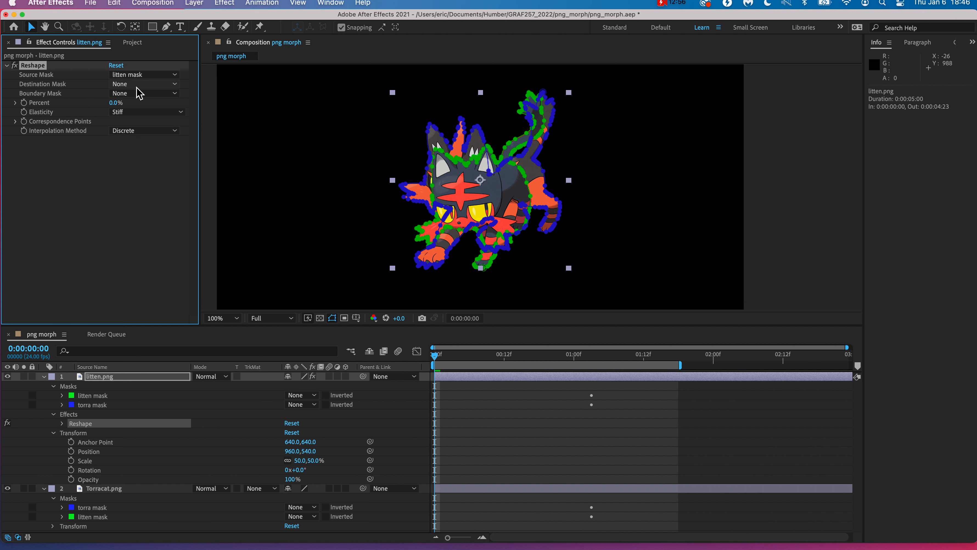
{"action": "left_click", "coordinate": [139, 94]}
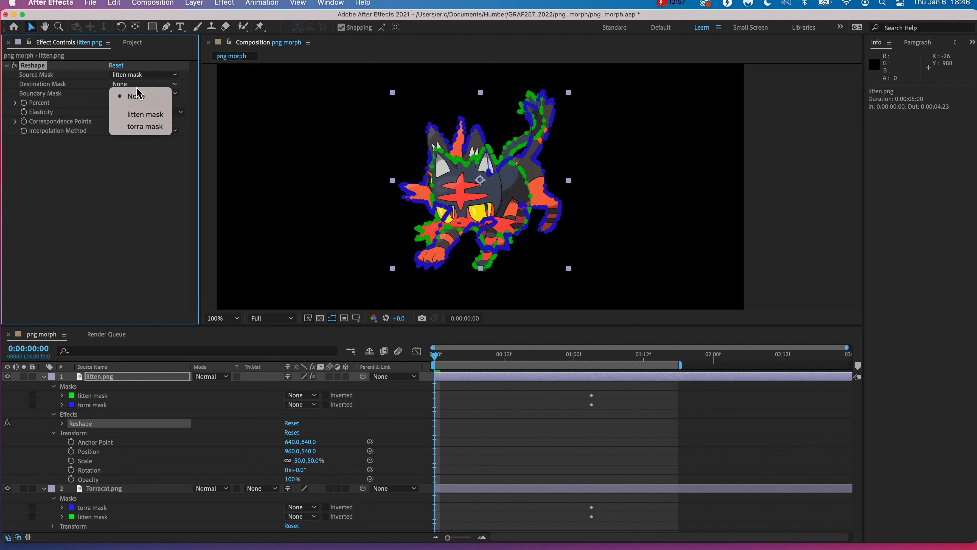
{"action": "left_click", "coordinate": [144, 126]}
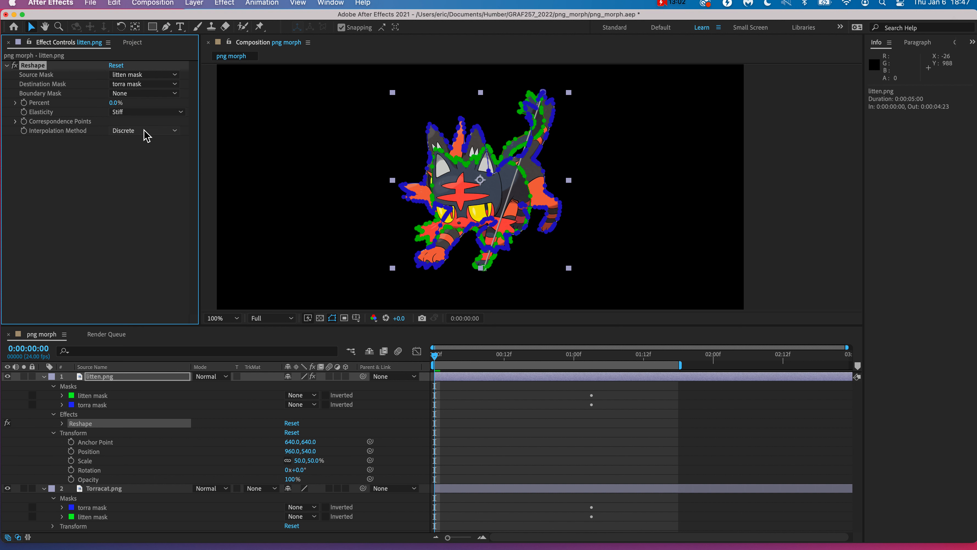
Keyframe the litten layer's Reshape Percent at 0% at the composition's start and 100% at 0:00:01:00
{"action": "left_click", "coordinate": [417, 360]}
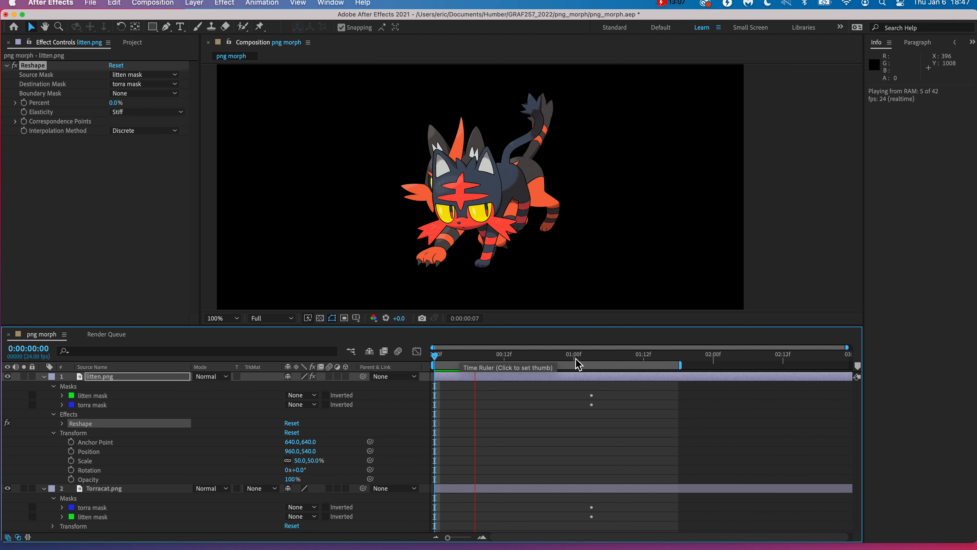
{"action": "left_click", "coordinate": [518, 359]}
{"action": "left_click_drag", "start_coordinate": [516, 358], "coordinate": [411, 358]}
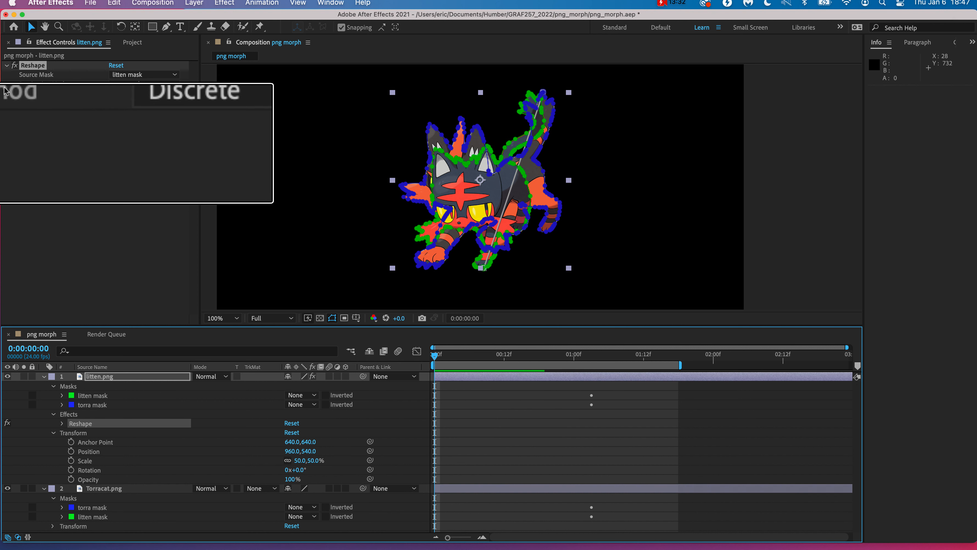
{"action": "left_click", "coordinate": [59, 101]}
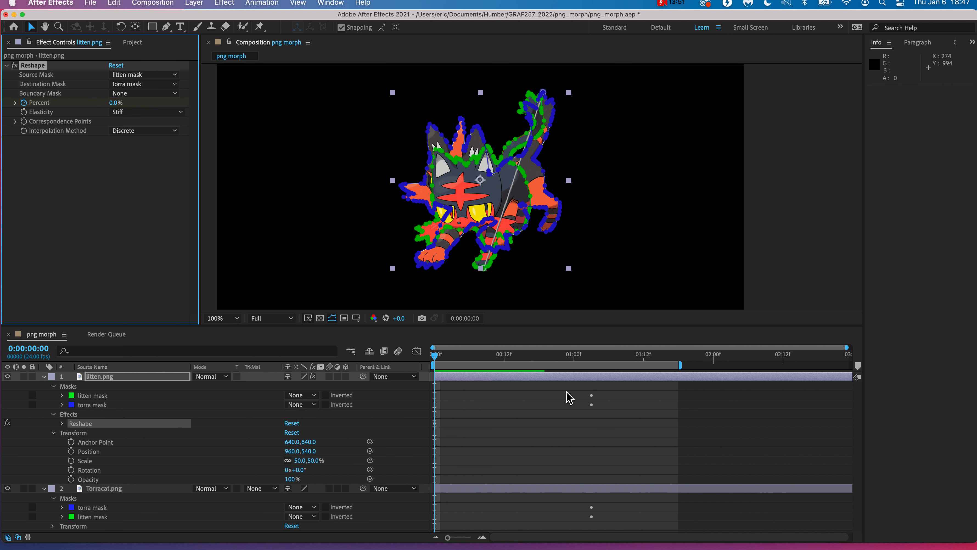
{"action": "left_click", "coordinate": [573, 359]}
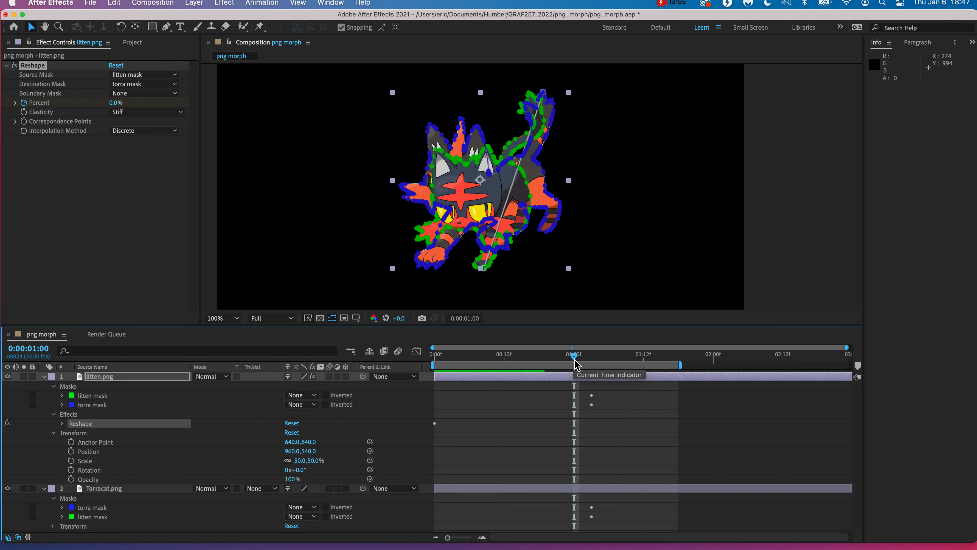
{"action": "left_click", "coordinate": [115, 103]}
{"action": "left_click_drag", "start_coordinate": [115, 103], "coordinate": [262, 120]}
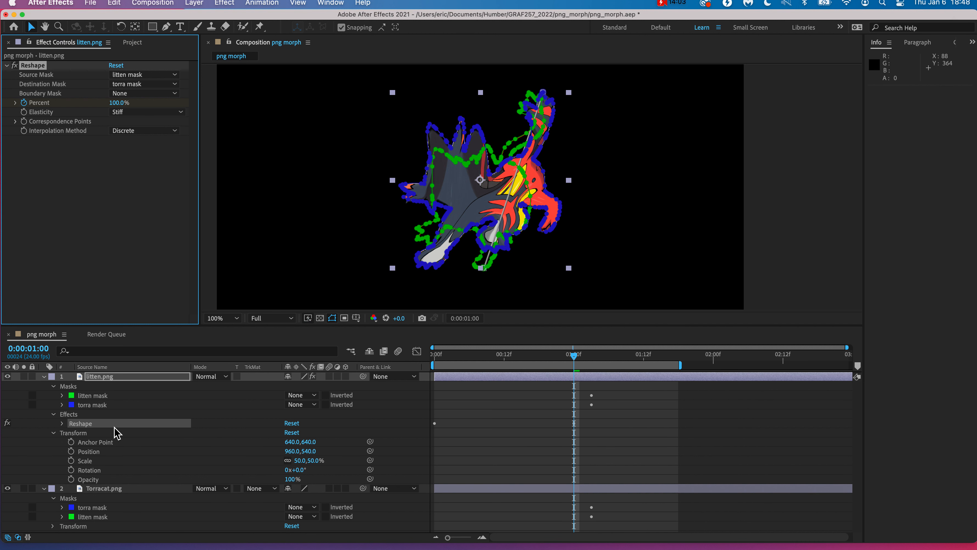
{"action": "left_click", "coordinate": [115, 77]}
Hide the Torracat.png layer and preview the litten reshape from the composition's start
{"action": "left_click", "coordinate": [99, 488]}
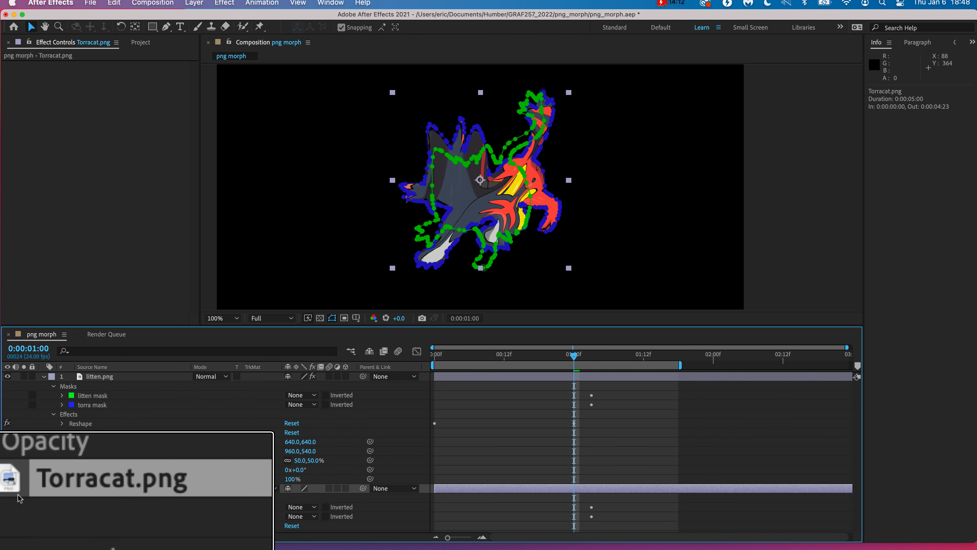
{"action": "left_click", "coordinate": [8, 488]}
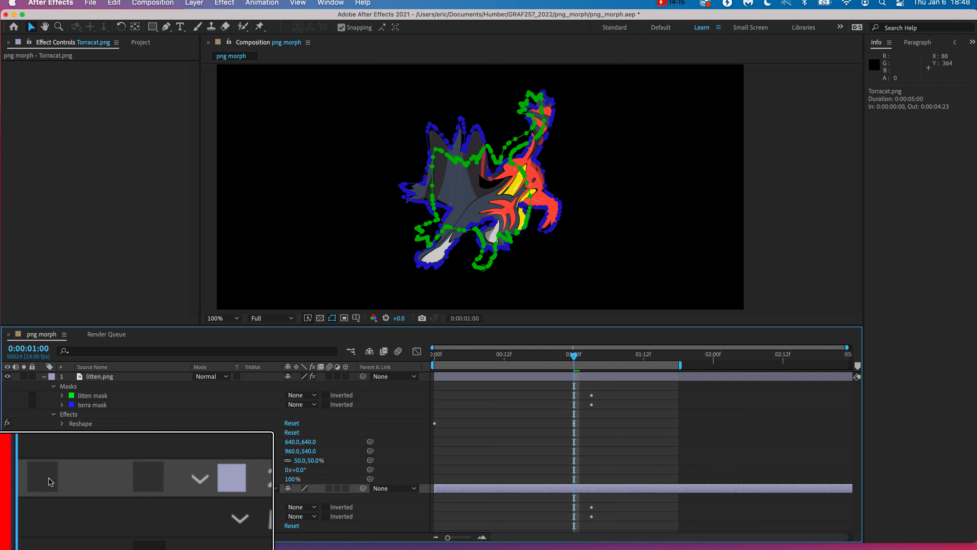
{"action": "left_click_drag", "start_coordinate": [447, 350], "coordinate": [396, 357]}
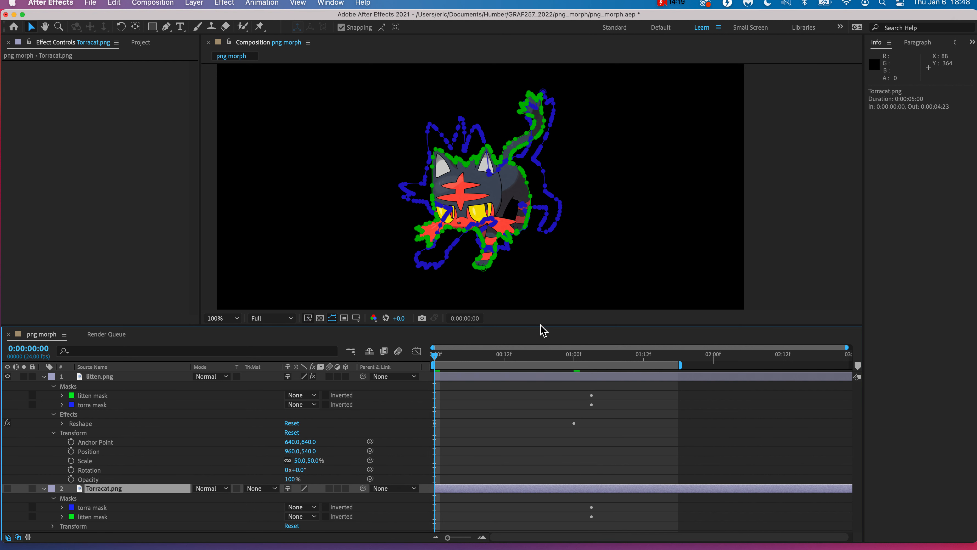
{"action": "key", "text": "space"}
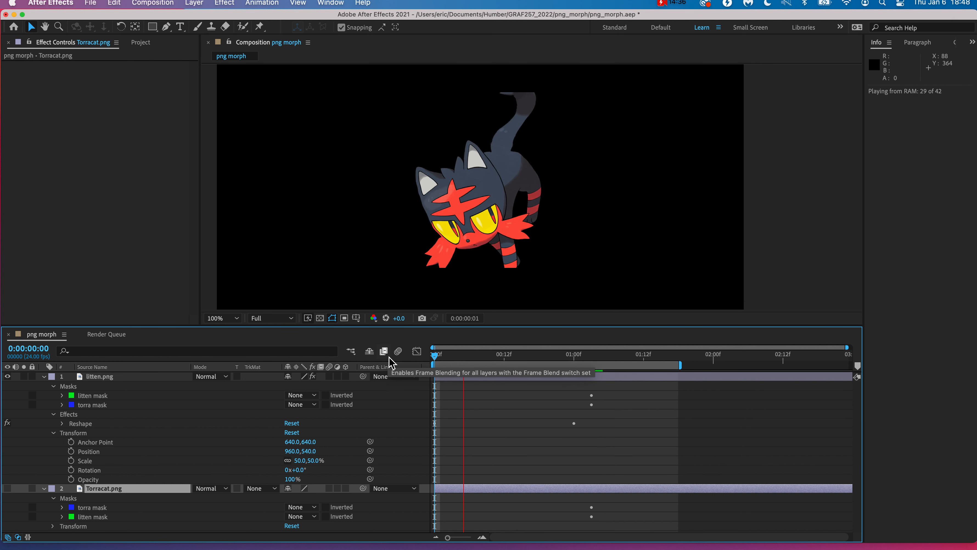
At 0:00:01:02, toggle the visibility of the Torracat.png and litten.png layers to compare the reshaped litten with the Torracat image
{"action": "left_click", "coordinate": [601, 355]}
{"action": "left_click", "coordinate": [586, 355]}
{"action": "mouse_move", "coordinate": [592, 362]}
{"action": "left_mouse_down"}
{"action": "mouse_move", "coordinate": [574, 355]}
{"action": "mouse_move", "coordinate": [586, 354]}
{"action": "left_mouse_up"}
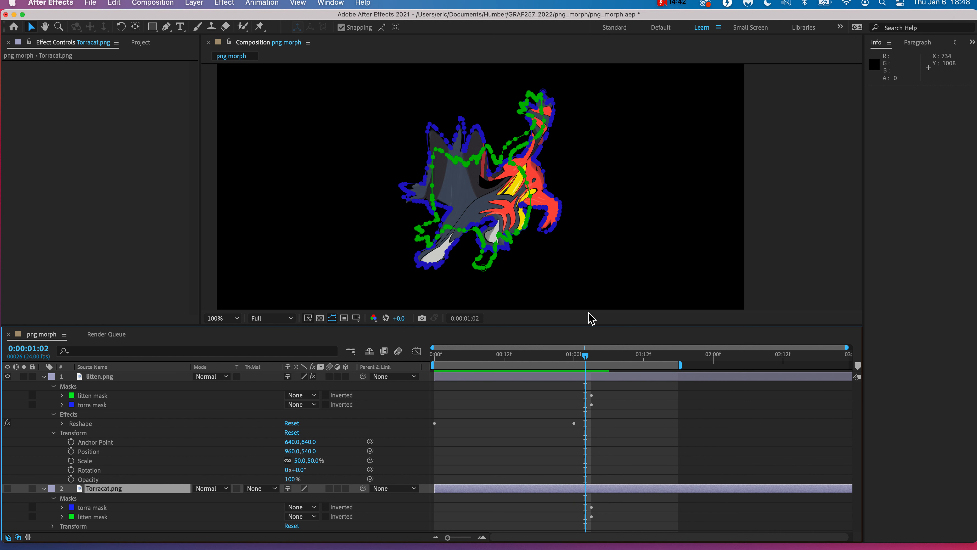
{"action": "left_click", "coordinate": [589, 312]}
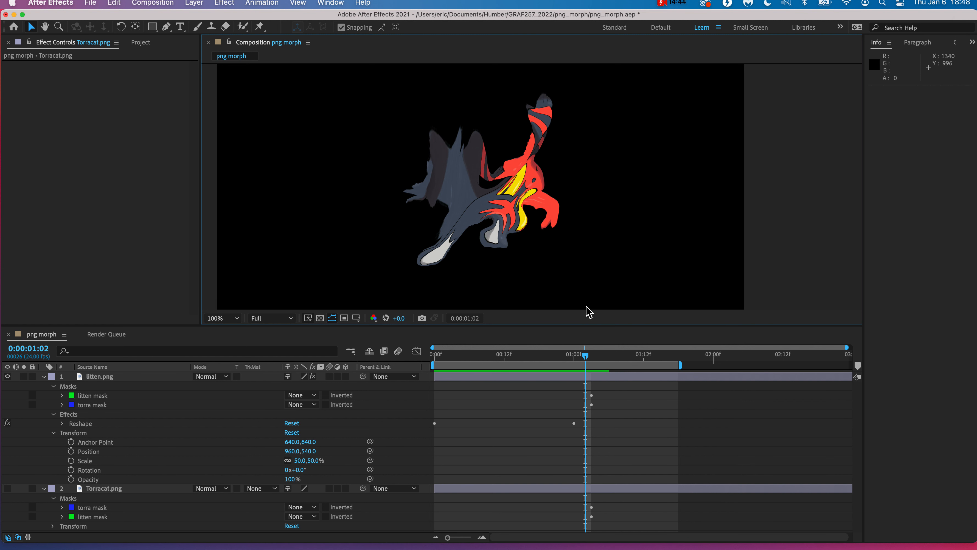
{"action": "left_click", "coordinate": [8, 488]}
{"action": "left_click", "coordinate": [7, 377]}
{"action": "left_click", "coordinate": [8, 376]}
{"action": "left_click", "coordinate": [7, 378]}
{"action": "left_click", "coordinate": [8, 378]}
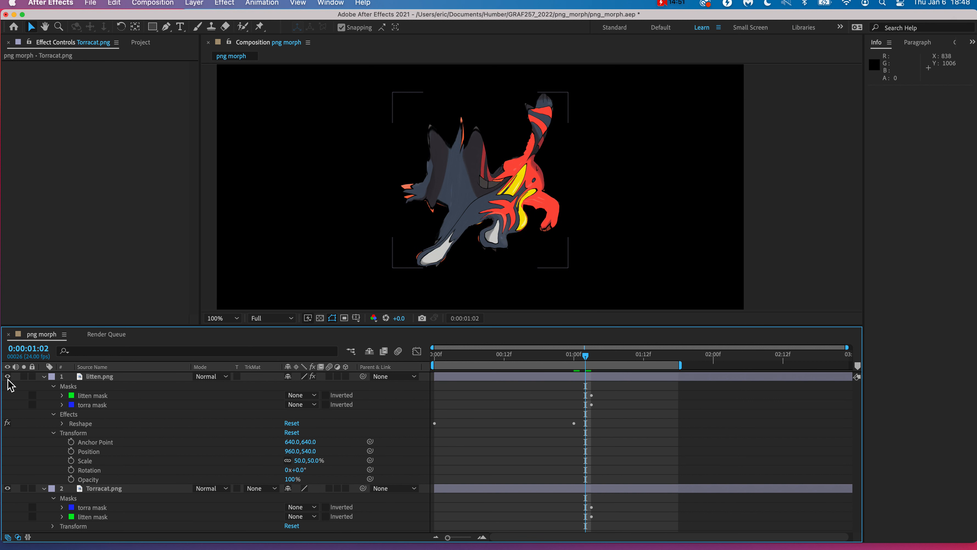
{"action": "left_click", "coordinate": [8, 488]}
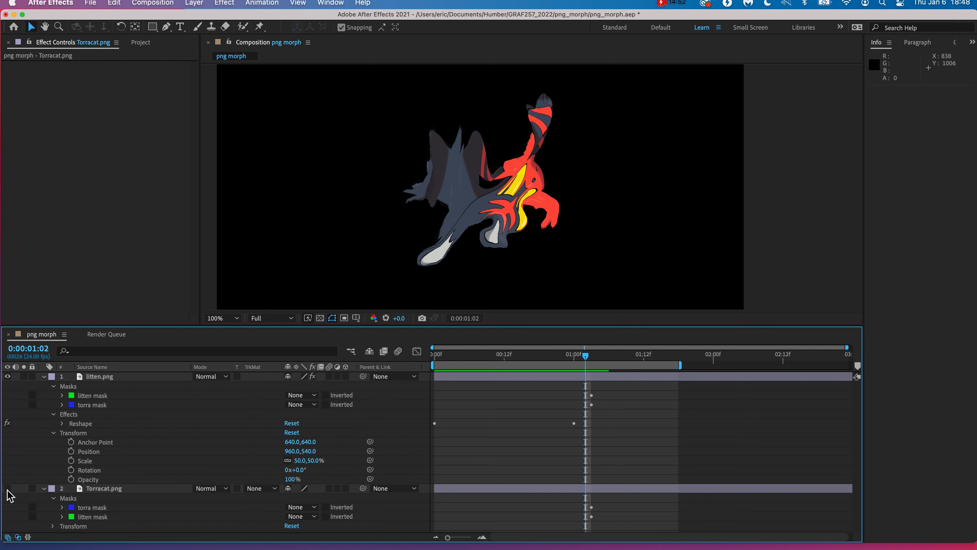
Return to the composition's start, select the litten layer's Reshape effect, and examine both mask outlines around the face and front paw
{"action": "left_click", "coordinate": [508, 355]}
{"action": "left_click_drag", "start_coordinate": [508, 355], "coordinate": [413, 343]}
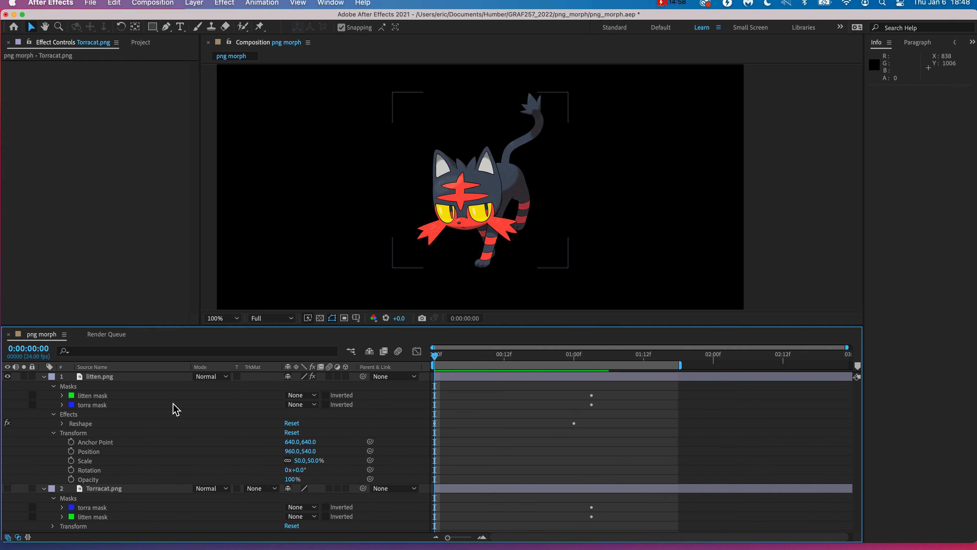
{"action": "left_click", "coordinate": [85, 426]}
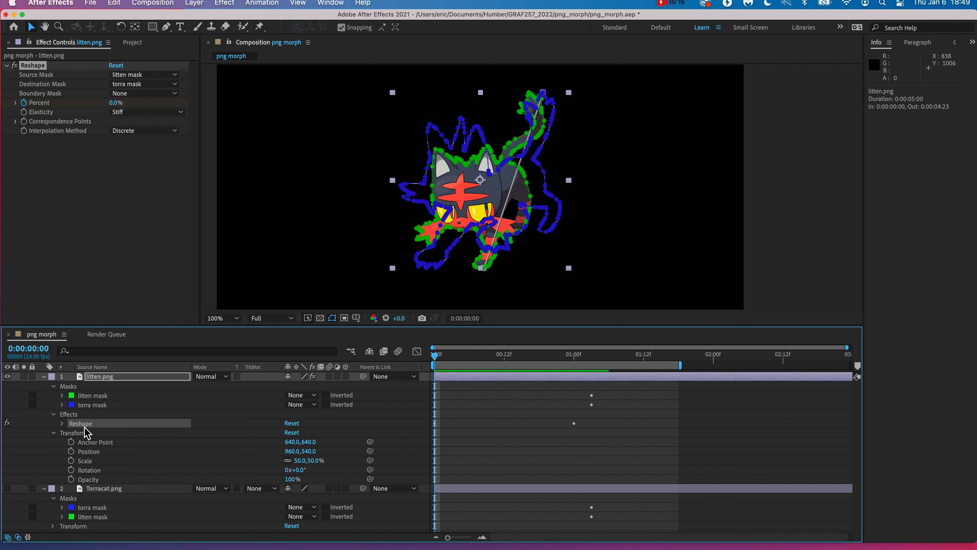
{"action": "scroll", "coordinate": [414, 227], "scroll_direction": "up", "scroll_amount": 1}
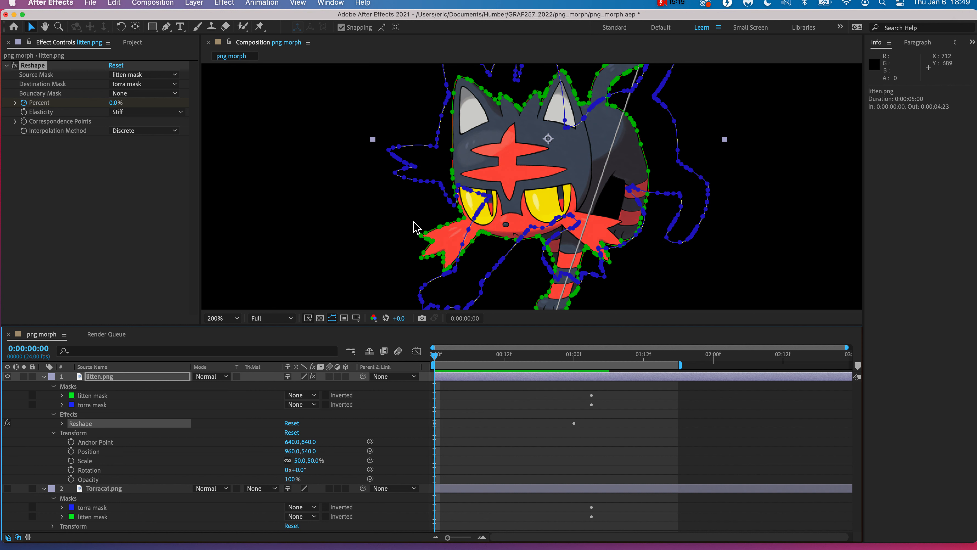
{"action": "scroll", "coordinate": [420, 231], "scroll_direction": "up", "scroll_amount": 1}
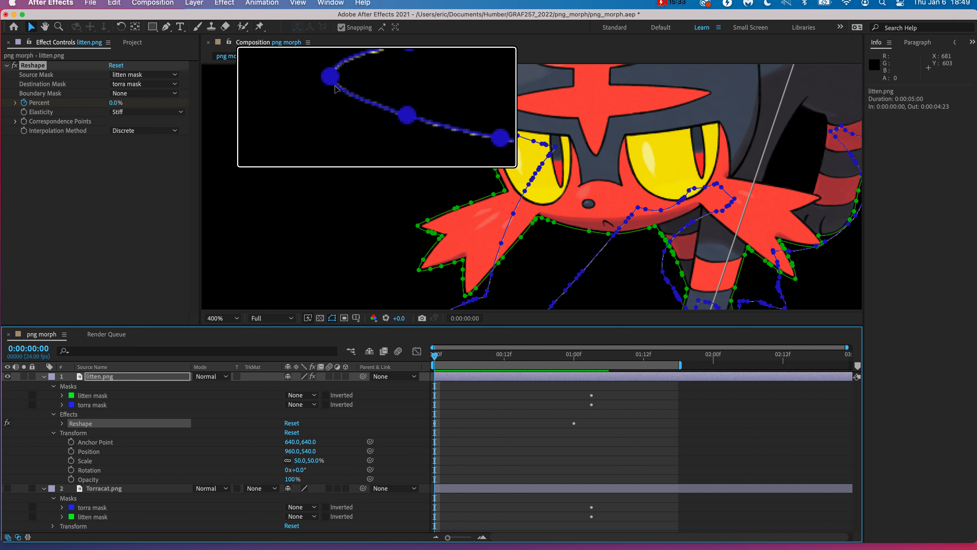
{"action": "scroll", "coordinate": [366, 105], "scroll_direction": "down", "scroll_amount": 6}
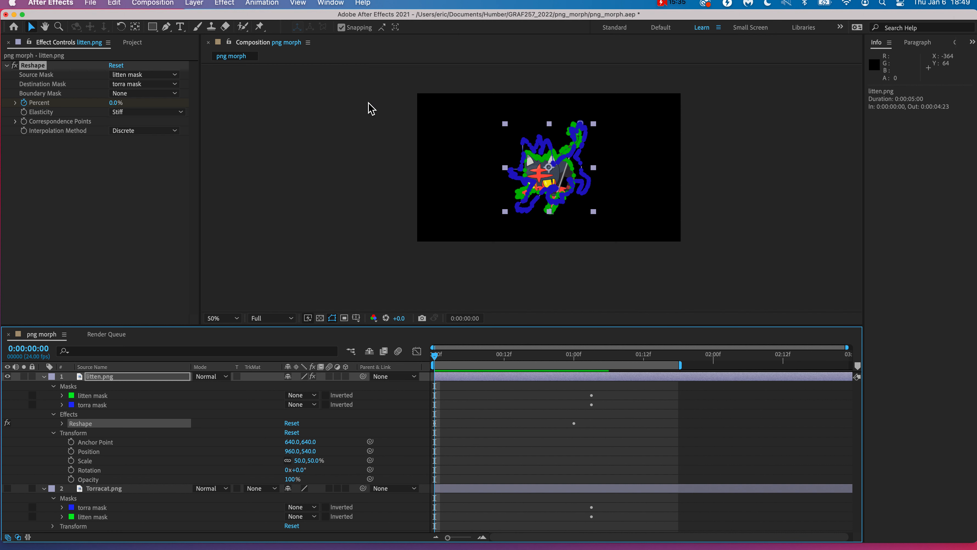
{"action": "scroll", "coordinate": [585, 205], "scroll_direction": "up", "scroll_amount": 4}
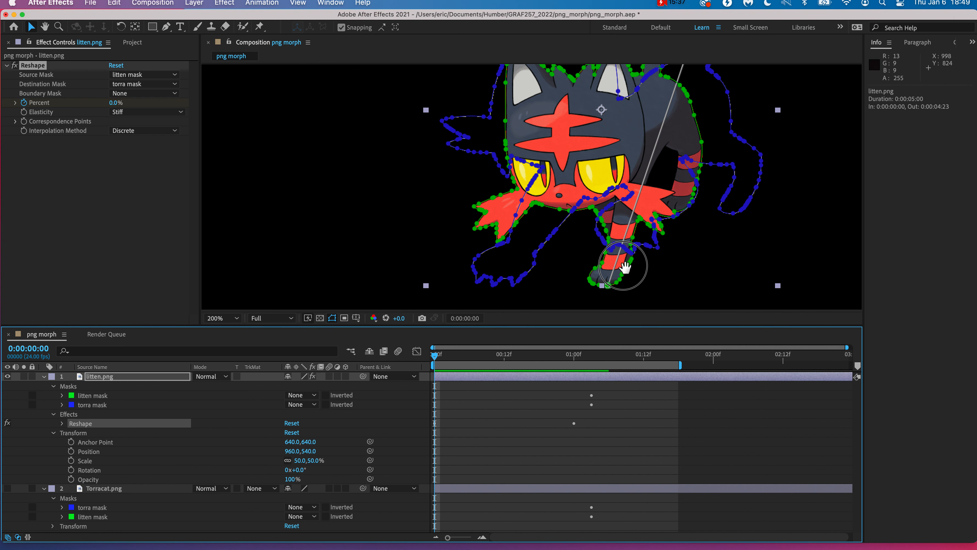
{"action": "left_click_drag", "start_coordinate": [576, 210], "coordinate": [528, 162]}
{"action": "scroll", "coordinate": [528, 161], "scroll_direction": "up", "scroll_amount": 2}
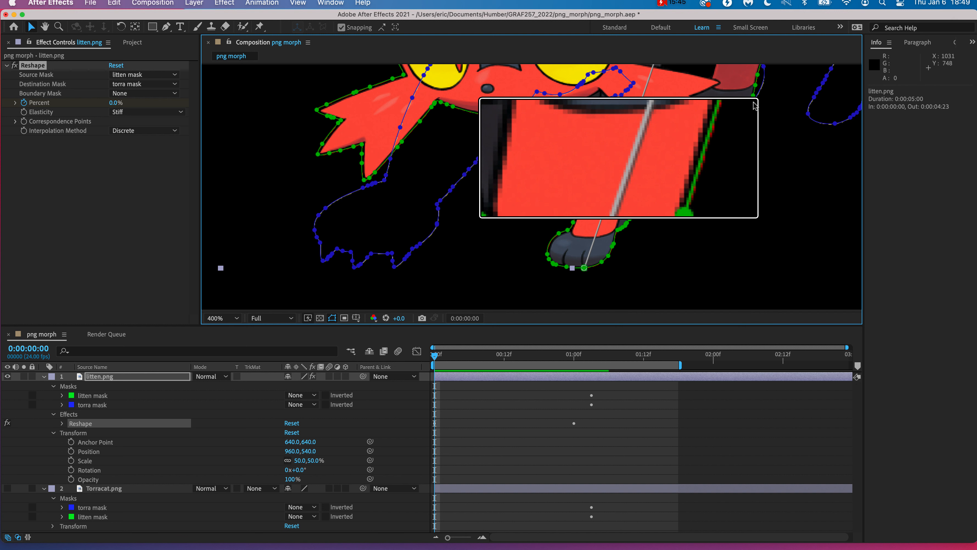
Follow the Reshape correspondence line from litten's front paw up to the Torracat mask's tail tip
{"action": "key", "text": "space"}
{"action": "left_click_drag", "start_coordinate": [669, 125], "coordinate": [600, 236]}
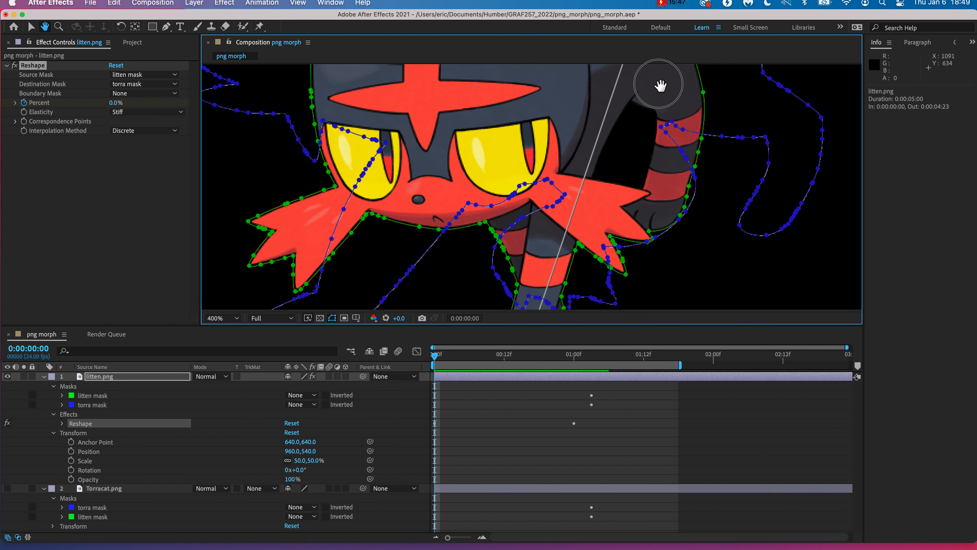
{"action": "left_click_drag", "start_coordinate": [659, 85], "coordinate": [599, 212]}
{"action": "left_click_drag", "start_coordinate": [634, 81], "coordinate": [585, 203]}
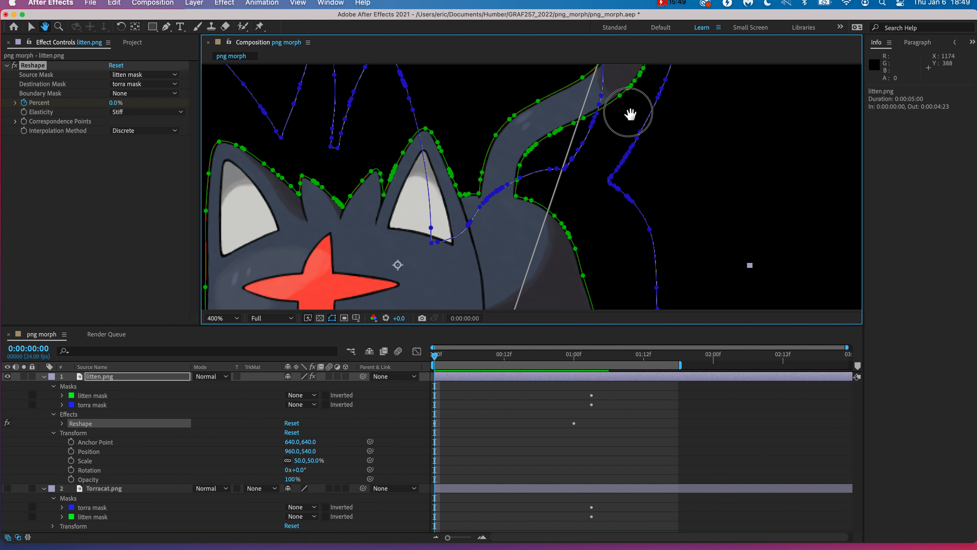
{"action": "left_click_drag", "start_coordinate": [617, 107], "coordinate": [571, 194]}
{"action": "left_click", "coordinate": [572, 170]}
{"action": "left_click", "coordinate": [587, 133]}
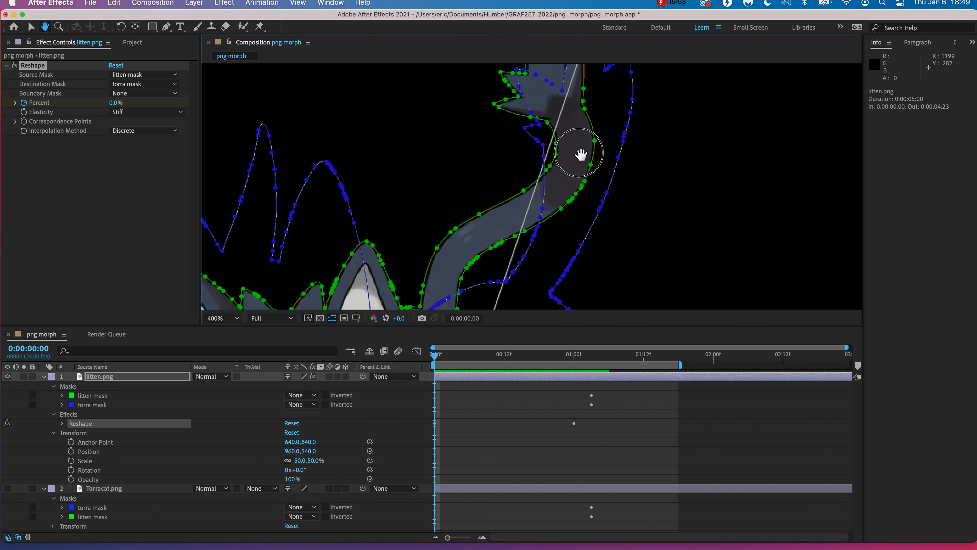
{"action": "left_click_drag", "start_coordinate": [587, 134], "coordinate": [560, 205]}
{"action": "key", "text": "v"}
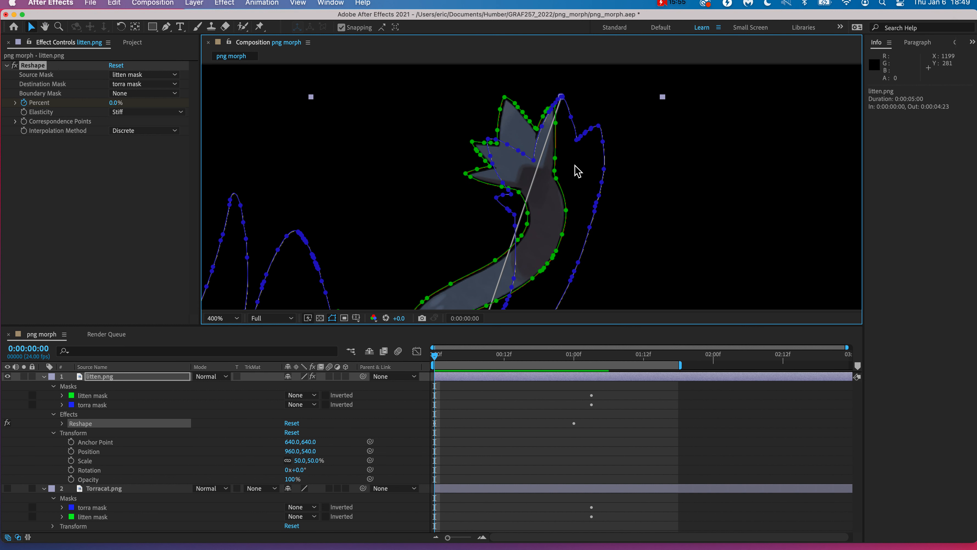
{"action": "key", "text": "super+8"}
{"action": "key", "text": "super+7"}
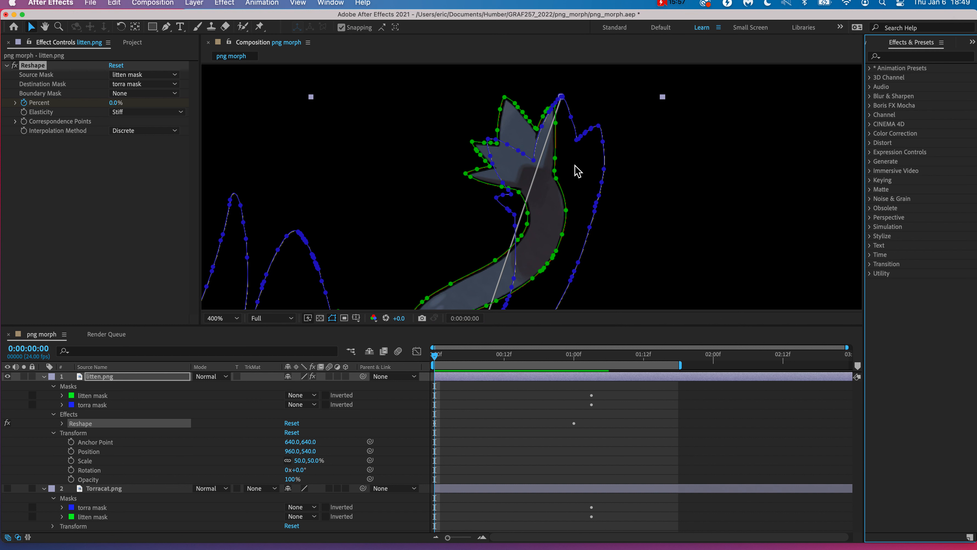
{"action": "key", "text": "h"}
{"action": "left_click_drag", "start_coordinate": [524, 218], "coordinate": [551, 154]}
{"action": "key", "text": "v"}
{"action": "key", "text": "comma"}
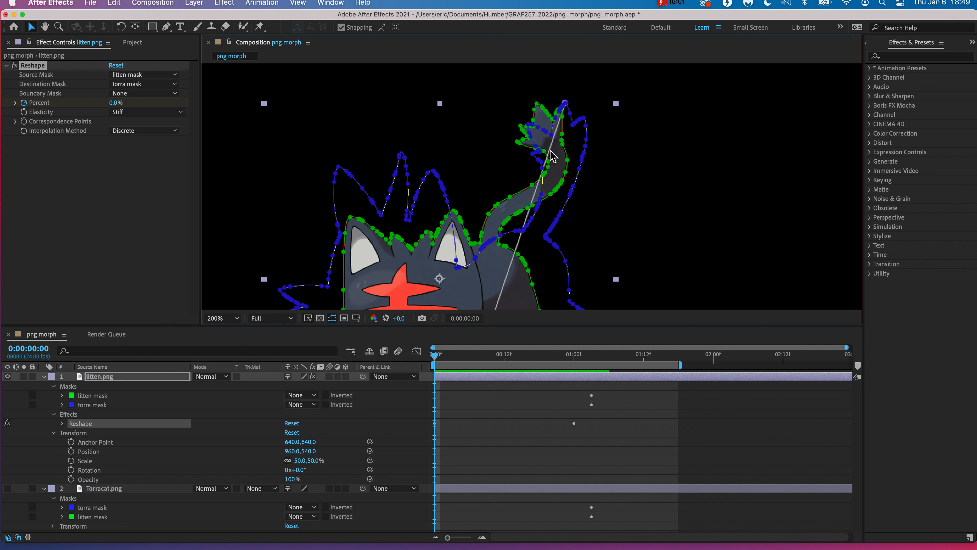
{"action": "key", "text": "comma"}
{"action": "mouse_move", "coordinate": [541, 233]}
{"action": "left_mouse_down"}
{"action": "mouse_move", "coordinate": [530, 260]}
{"action": "mouse_move", "coordinate": [543, 216]}
{"action": "left_mouse_up"}
{"action": "key", "text": "space"}
{"action": "key", "text": "super+z"}
{"action": "key", "text": "space"}
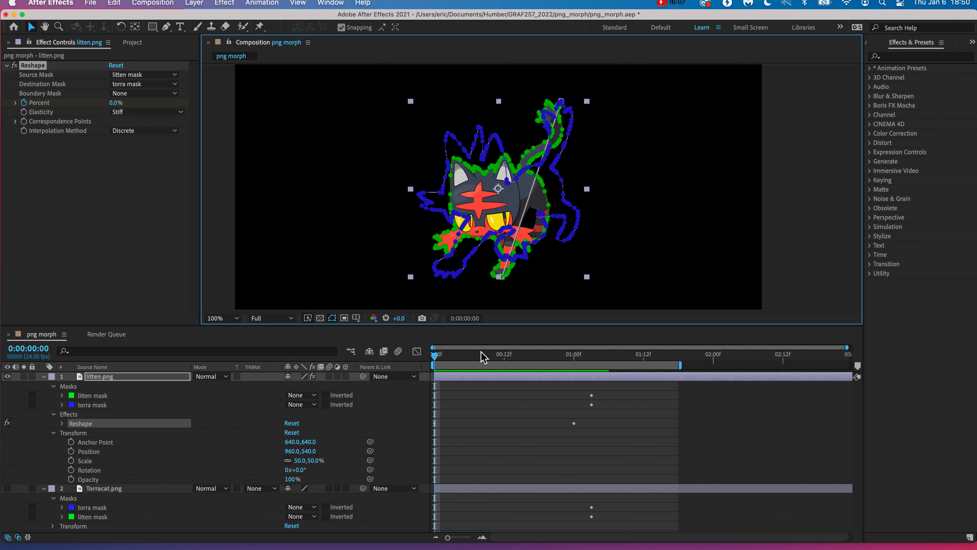
{"action": "left_click", "coordinate": [481, 358]}
{"action": "left_click_drag", "start_coordinate": [480, 359], "coordinate": [362, 372]}
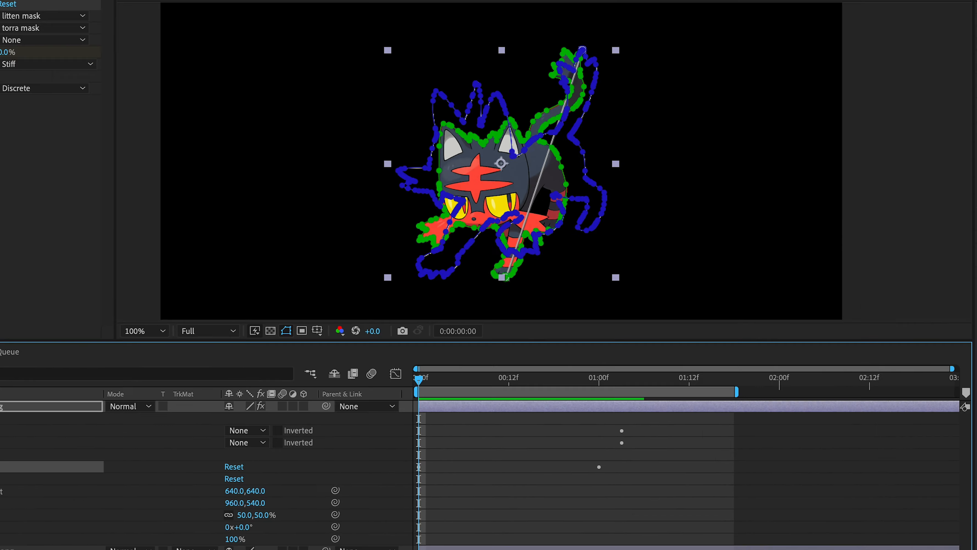
Move the litten-mask end of the Reshape correspondence line from the front paw to the tip of litten's tail
{"action": "left_click", "coordinate": [81, 424]}
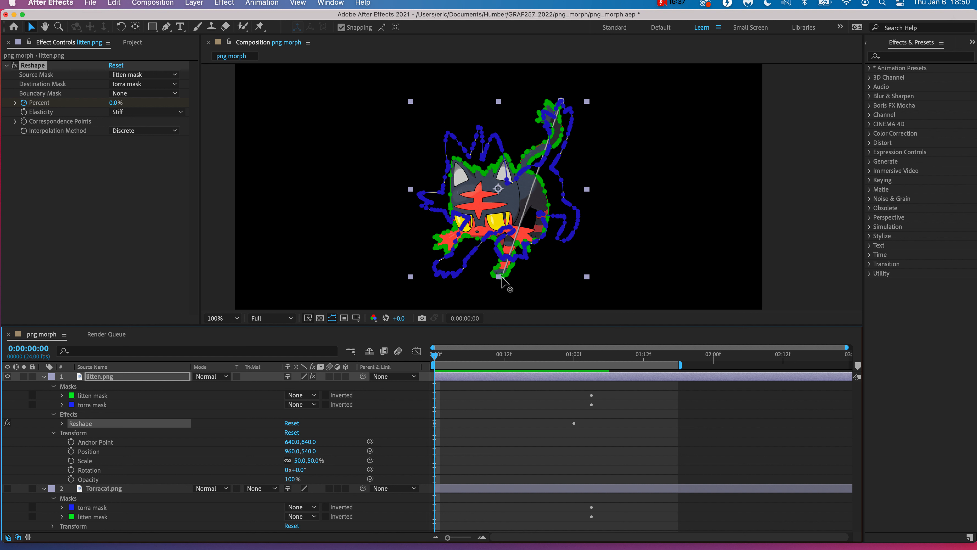
{"action": "mouse_move", "coordinate": [501, 277]}
{"action": "left_mouse_down"}
{"action": "mouse_move", "coordinate": [531, 125]}
{"action": "mouse_move", "coordinate": [543, 98]}
{"action": "mouse_move", "coordinate": [551, 107]}
{"action": "left_mouse_up"}
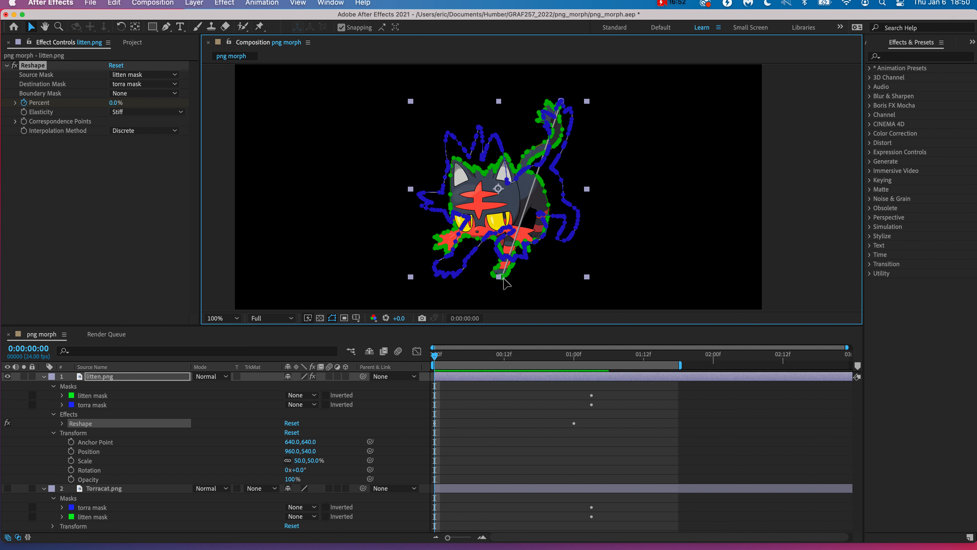
{"action": "scroll", "coordinate": [503, 278], "scroll_direction": "up", "scroll_amount": 3}
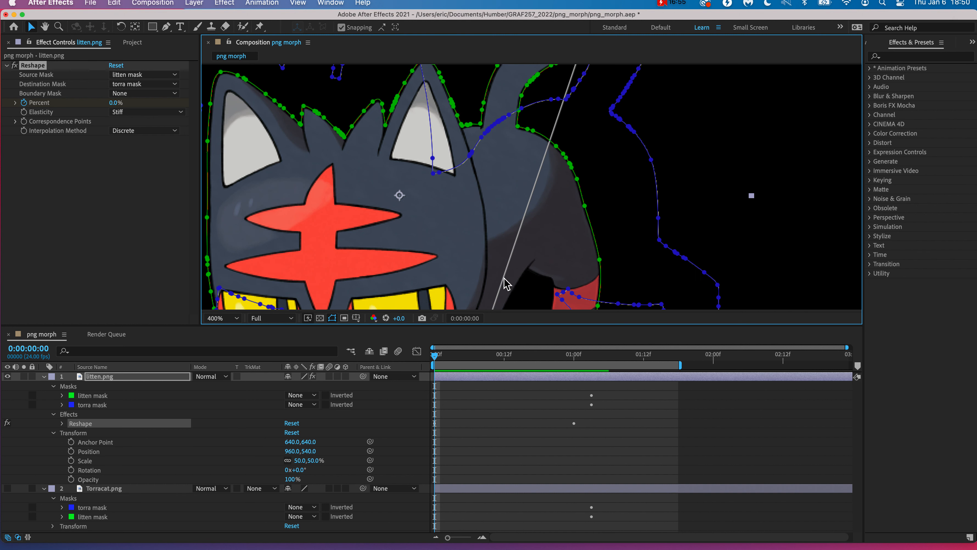
{"action": "left_click_drag", "start_coordinate": [551, 104], "coordinate": [571, 65]}
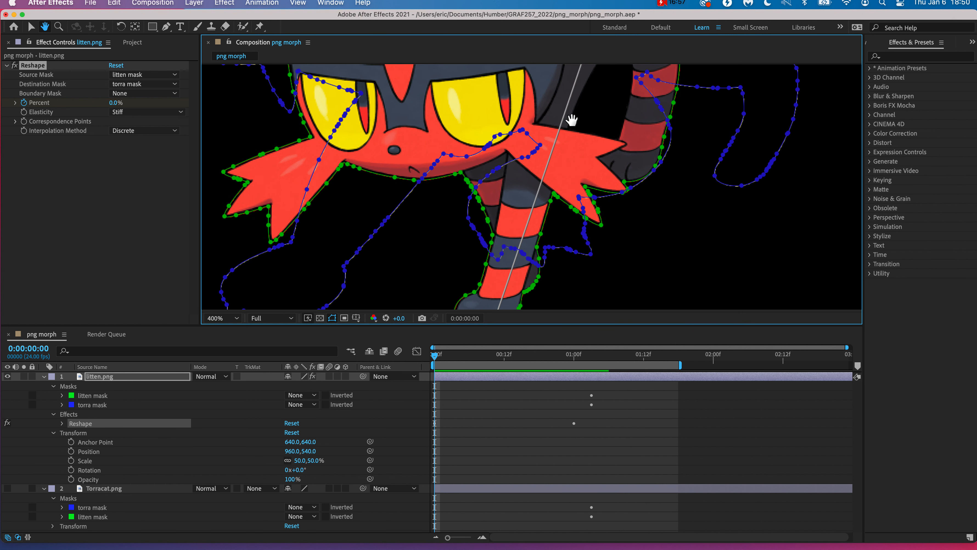
{"action": "mouse_move", "coordinate": [572, 194]}
{"action": "left_mouse_down"}
{"action": "mouse_move", "coordinate": [575, 162]}
{"action": "mouse_move", "coordinate": [584, 166]}
{"action": "mouse_move", "coordinate": [576, 186]}
{"action": "left_mouse_up"}
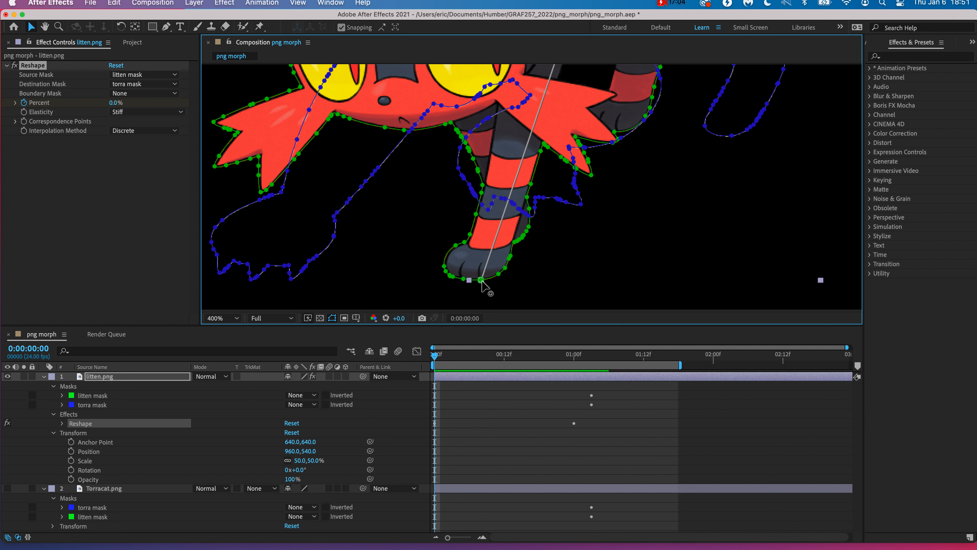
{"action": "left_click_drag", "start_coordinate": [482, 285], "coordinate": [654, 88]}
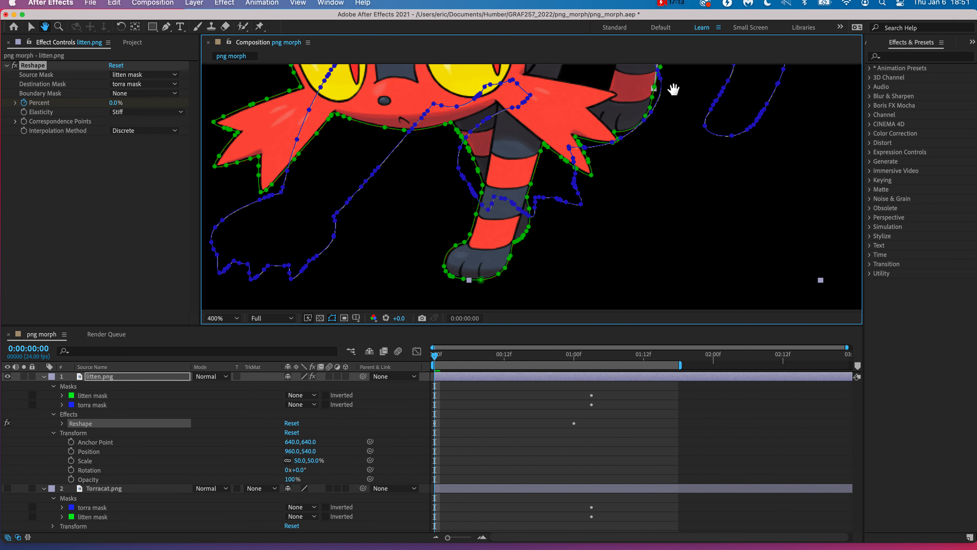
{"action": "left_click_drag", "start_coordinate": [674, 90], "coordinate": [516, 82]}
{"action": "key", "text": "v"}
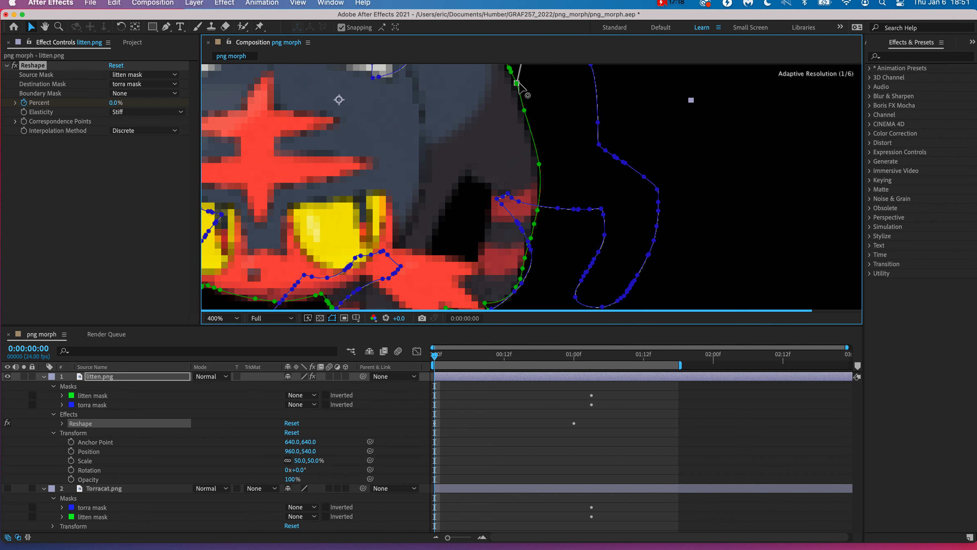
{"action": "key", "text": "h"}
{"action": "left_click_drag", "start_coordinate": [532, 89], "coordinate": [483, 268]}
{"action": "key", "text": "v"}
{"action": "left_click_drag", "start_coordinate": [497, 81], "coordinate": [443, 116]}
{"action": "key", "text": "h"}
{"action": "key", "text": "v"}
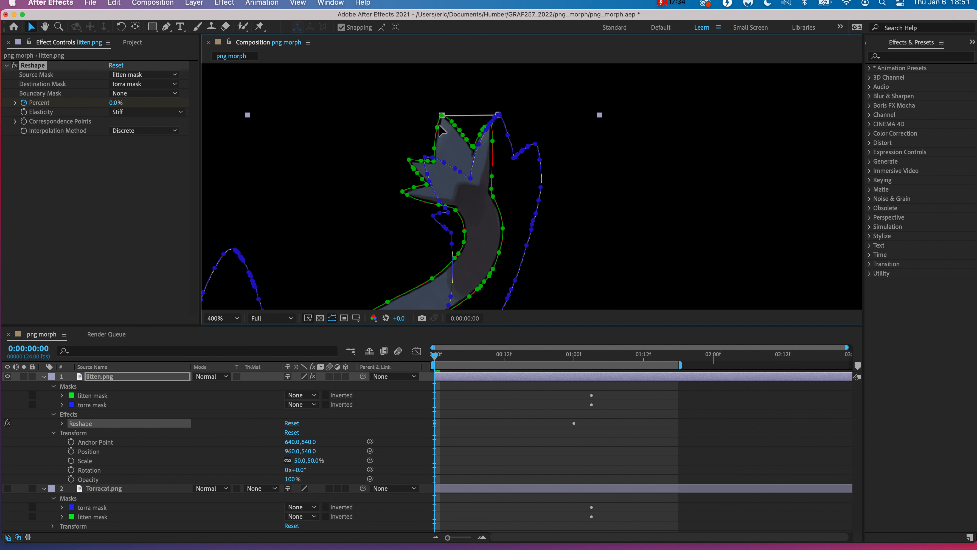
Add a second Reshape correspondence point on the litten mask at the lower outer tip of the cheek fur beside the front paw
{"action": "key", "text": "comma"}
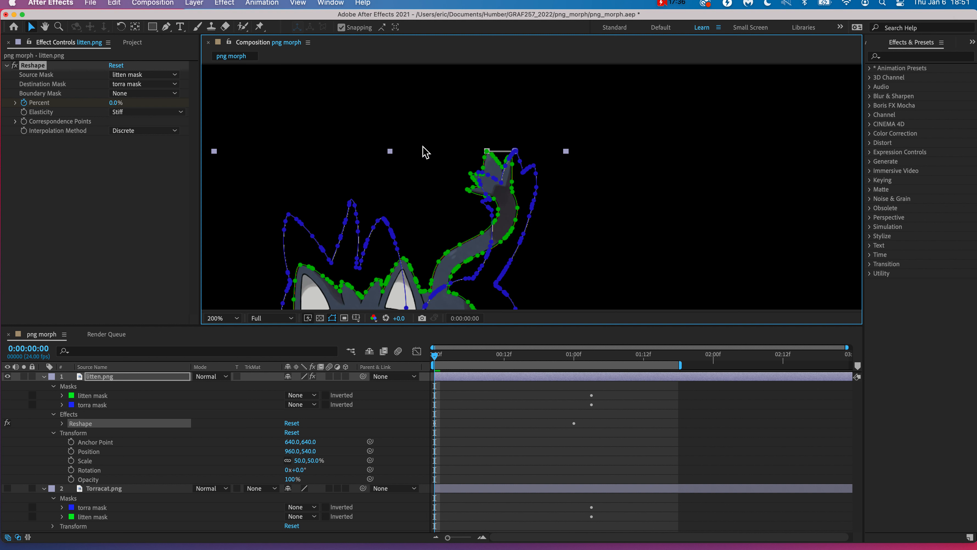
{"action": "key", "text": "h"}
{"action": "left_click_drag", "start_coordinate": [273, 285], "coordinate": [437, 118]}
{"action": "key", "text": "v"}
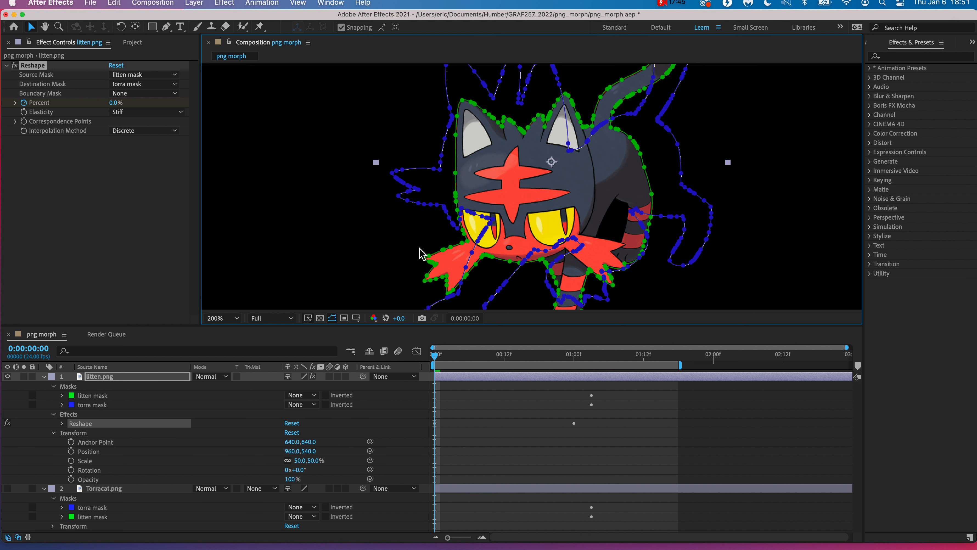
{"action": "key", "text": "period"}
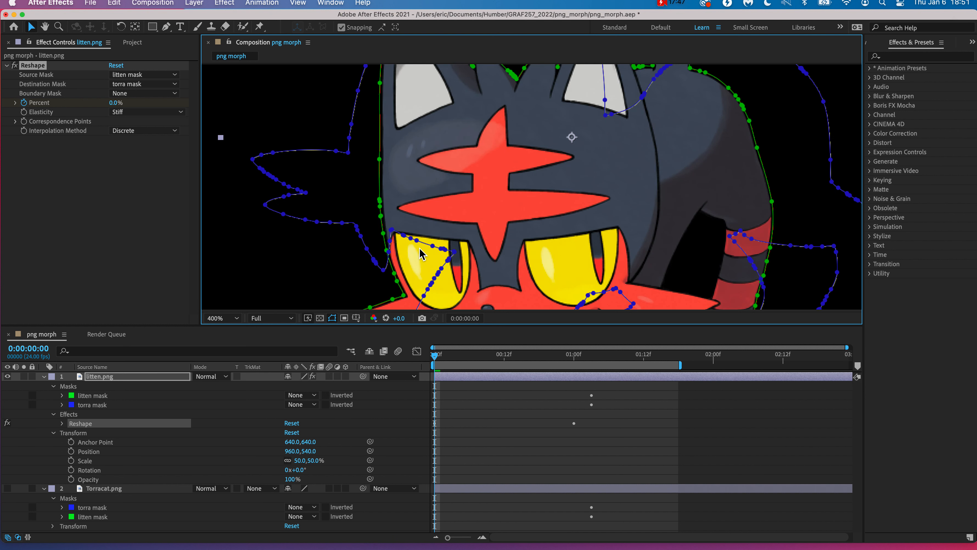
{"action": "left_click_drag", "start_coordinate": [314, 272], "coordinate": [376, 193]}
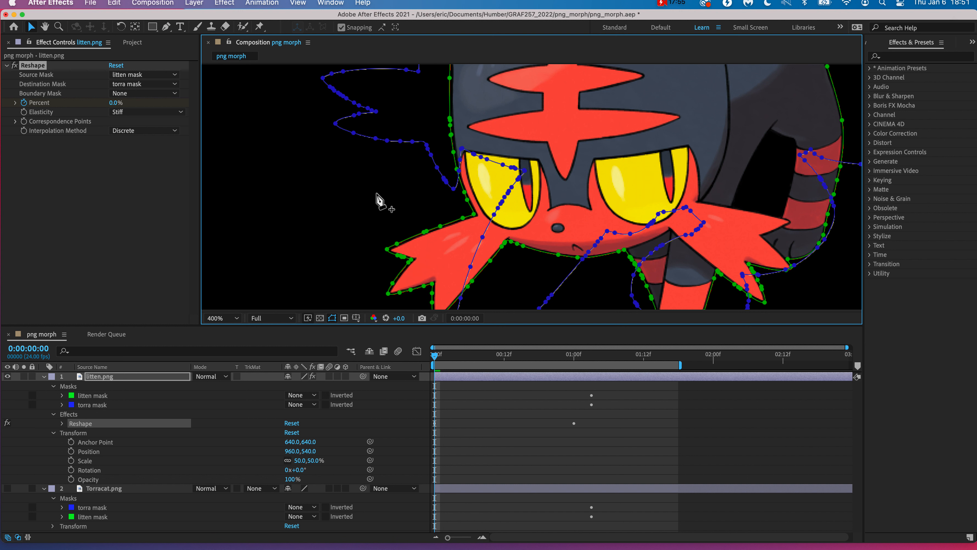
{"action": "left_click", "coordinate": [389, 291]}
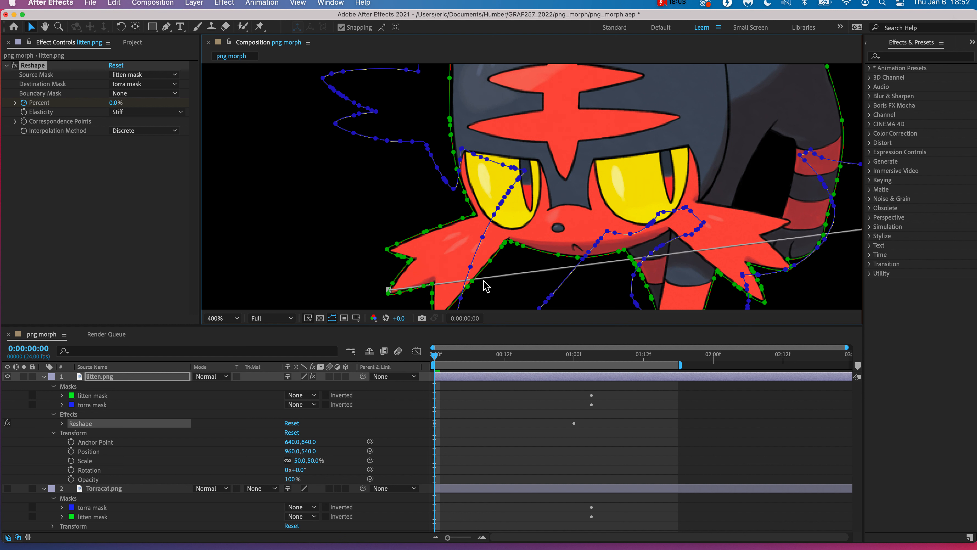
Move the second correspondence line's torra-mask end to the lower spike of Torracat's matching cheek fur
{"action": "scroll", "coordinate": [445, 211], "scroll_direction": "down", "scroll_amount": 5}
{"action": "scroll", "coordinate": [445, 211], "scroll_direction": "right", "scroll_amount": 3}
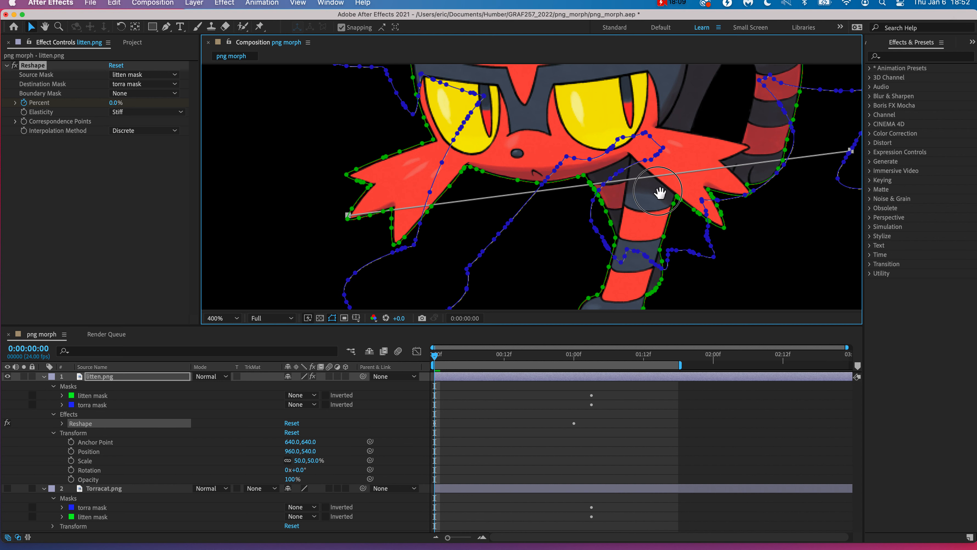
{"action": "scroll", "coordinate": [643, 192], "scroll_direction": "right", "scroll_amount": 8}
{"action": "key", "text": "h"}
{"action": "left_click_drag", "start_coordinate": [493, 200], "coordinate": [538, 230]}
{"action": "key", "text": "v"}
{"action": "left_click_drag", "start_coordinate": [786, 185], "coordinate": [231, 82]}
{"action": "key", "text": "slash"}
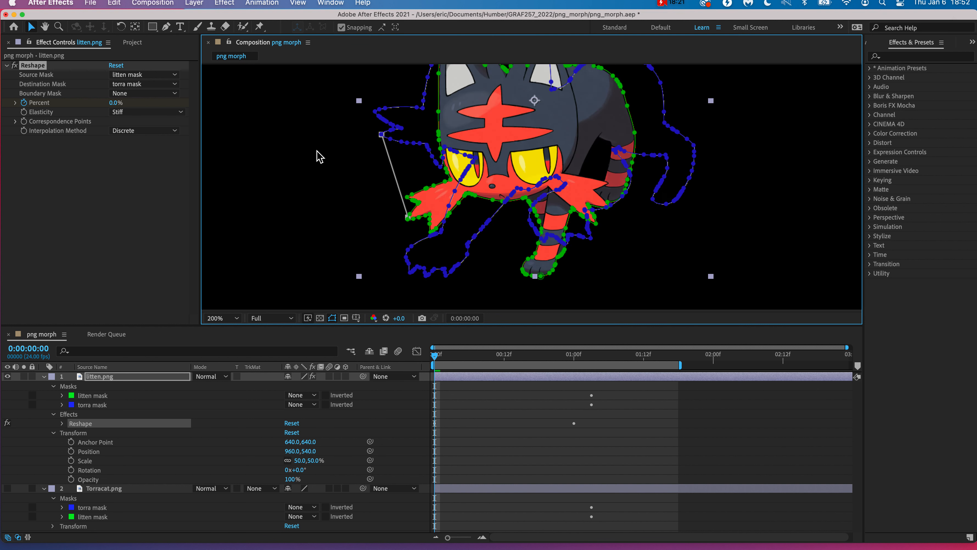
{"action": "left_click_drag", "start_coordinate": [457, 148], "coordinate": [430, 173]}
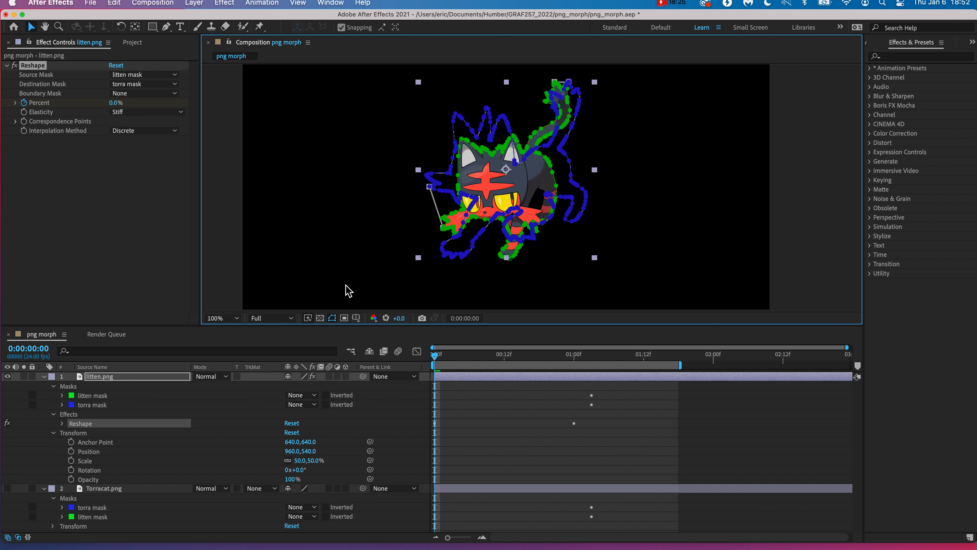
Deselect the litten layer and set the composition's preview resolution to Third
{"action": "left_click", "coordinate": [339, 277]}
{"action": "left_click", "coordinate": [157, 383]}
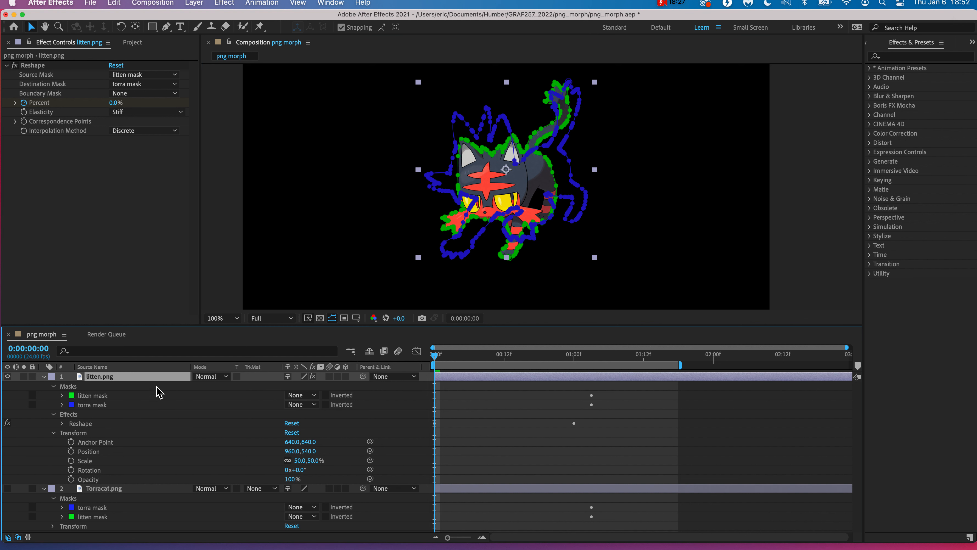
{"action": "left_click", "coordinate": [240, 279]}
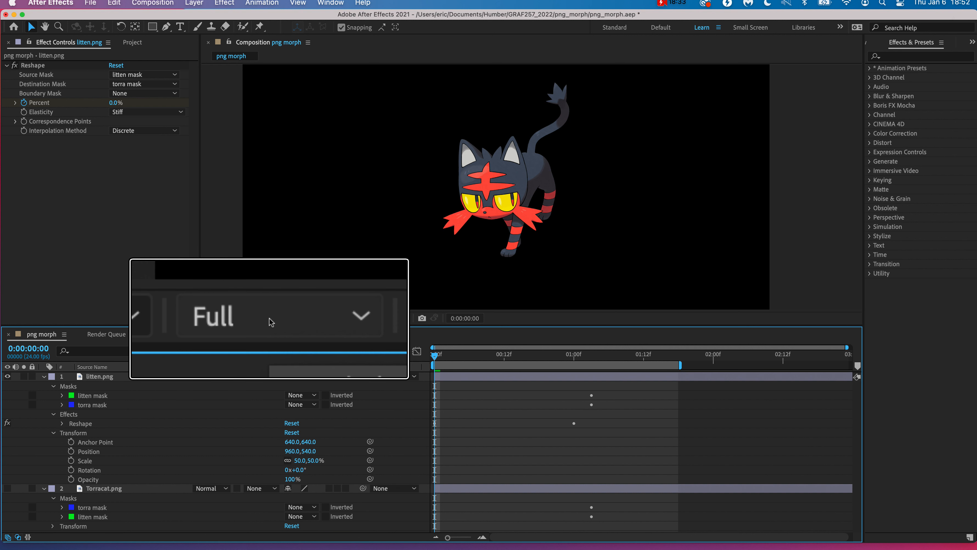
{"action": "left_click", "coordinate": [269, 318]}
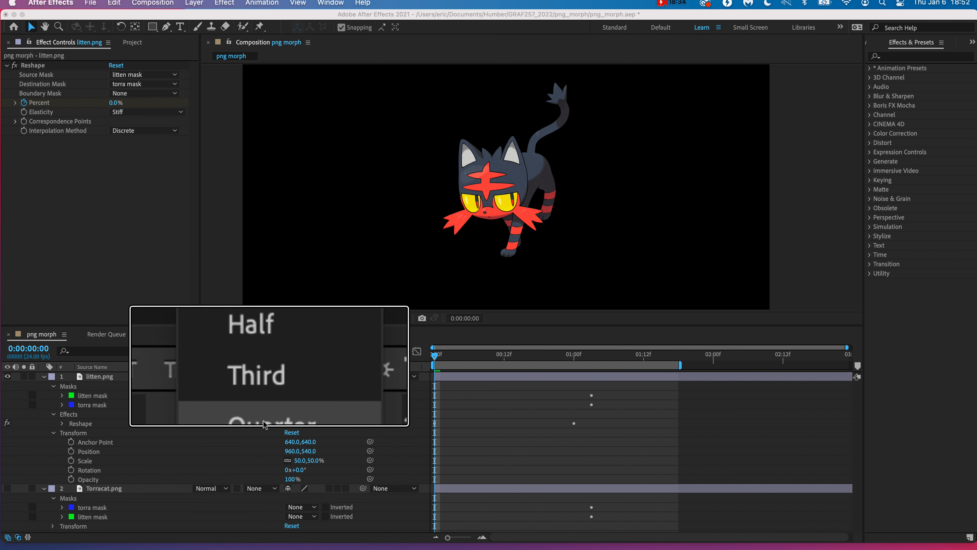
{"action": "left_click", "coordinate": [256, 371]}
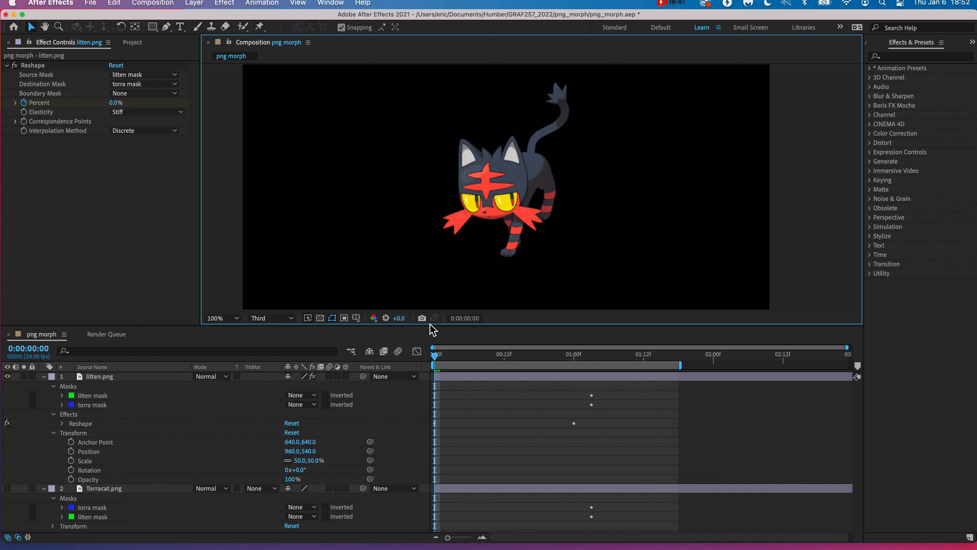
Preview the litten layer's Reshape morph and return the current time to the first frame
{"action": "key", "text": "space"}
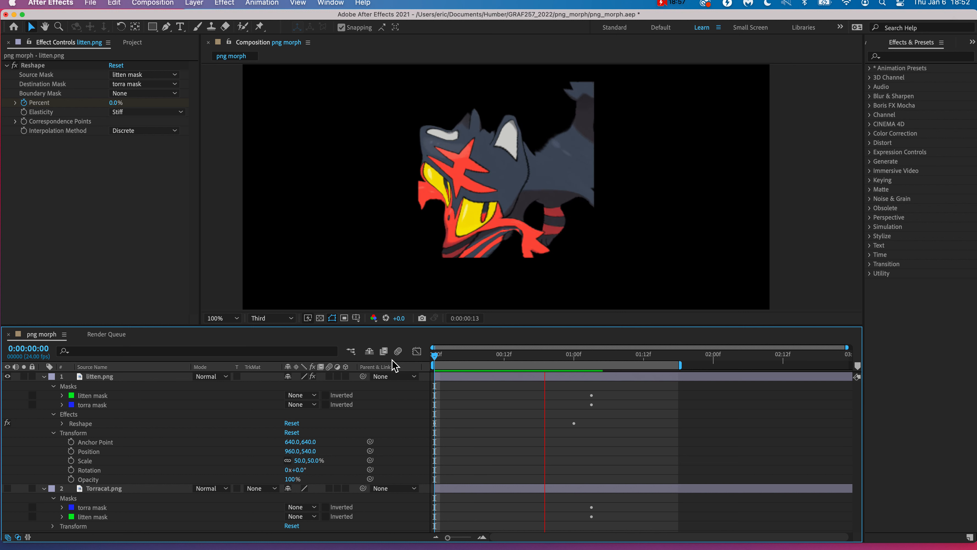
{"action": "key", "text": "space"}
{"action": "left_click_drag", "start_coordinate": [600, 356], "coordinate": [381, 355]}
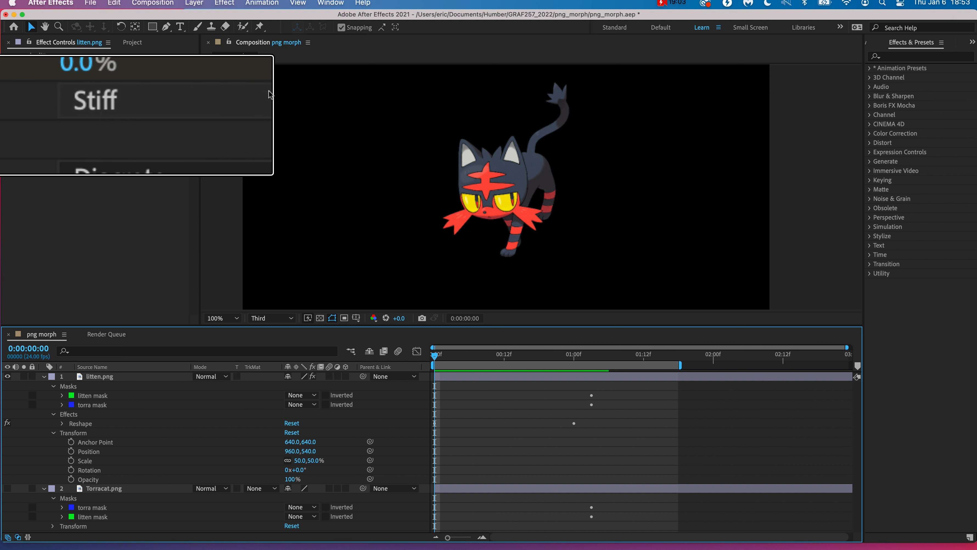
Set the litten layer's Reshape Elasticity to Loose and preview the morph from the first frame
{"action": "left_click", "coordinate": [213, 93]}
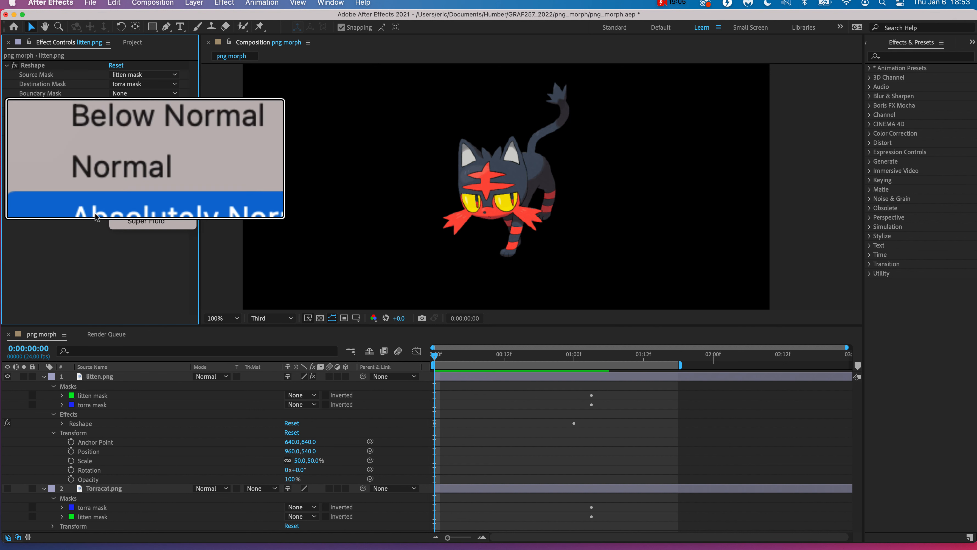
{"action": "left_click", "coordinate": [135, 152]}
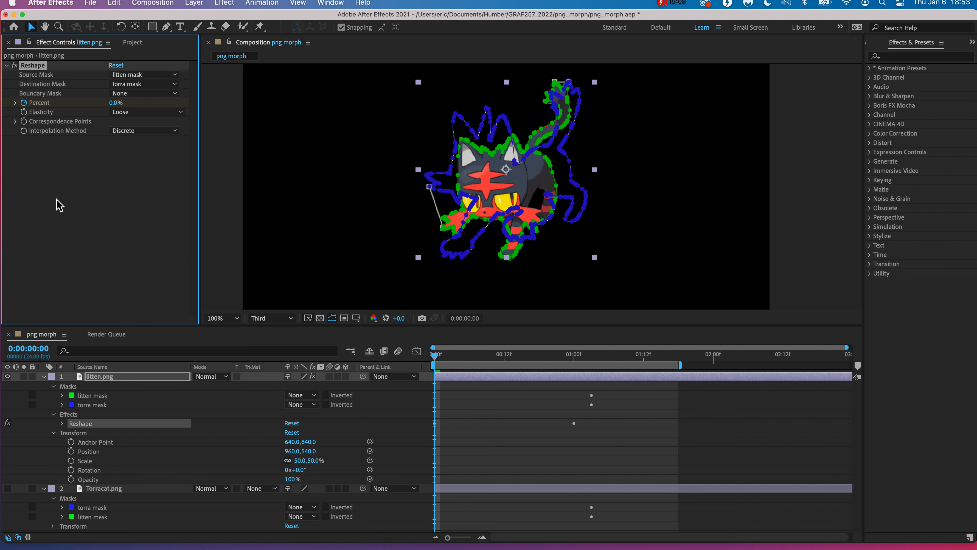
{"action": "left_click", "coordinate": [423, 360]}
{"action": "key", "text": "space"}
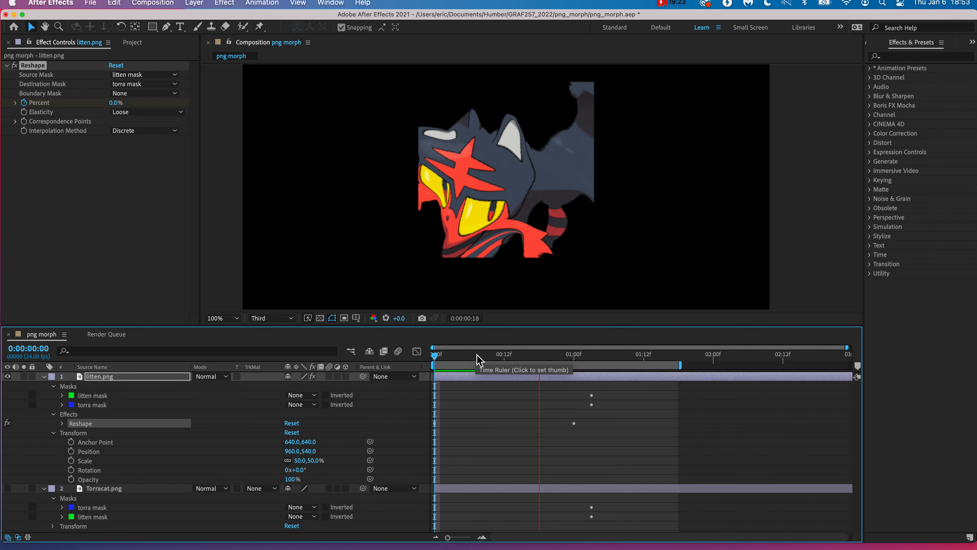
{"action": "key", "text": "space"}
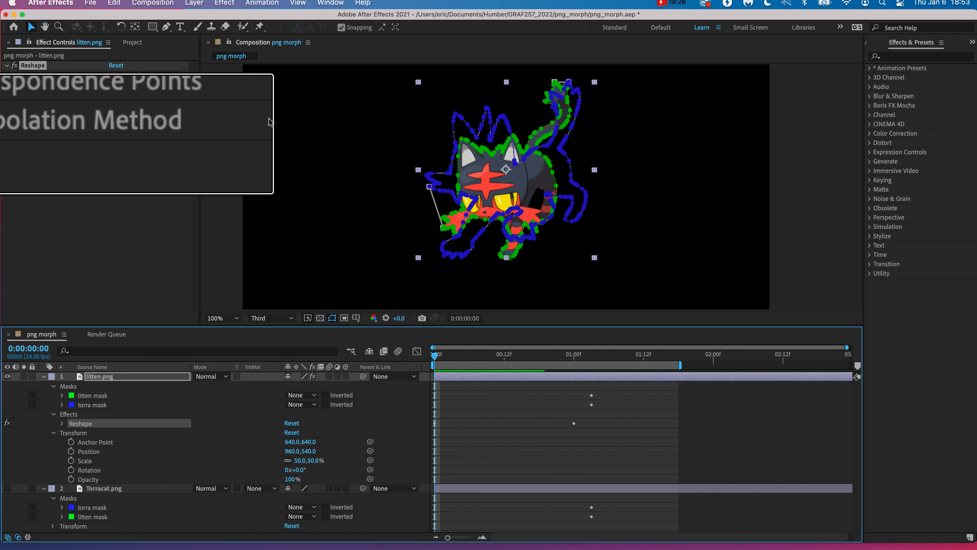
Set the litten Reshape effect's Interpolation Method to Linear and preview the morph, returning to the first frame
{"action": "left_click", "coordinate": [198, 113]}
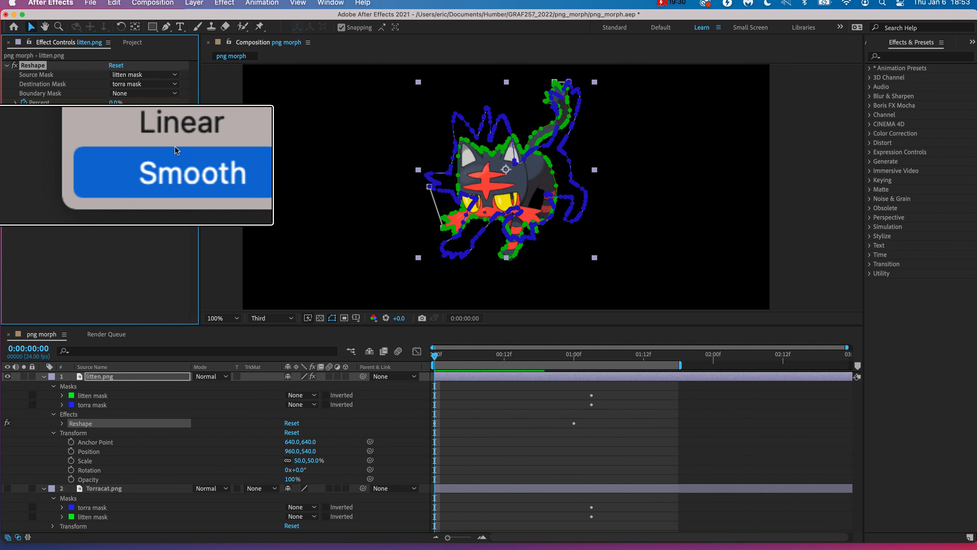
{"action": "left_click", "coordinate": [175, 133]}
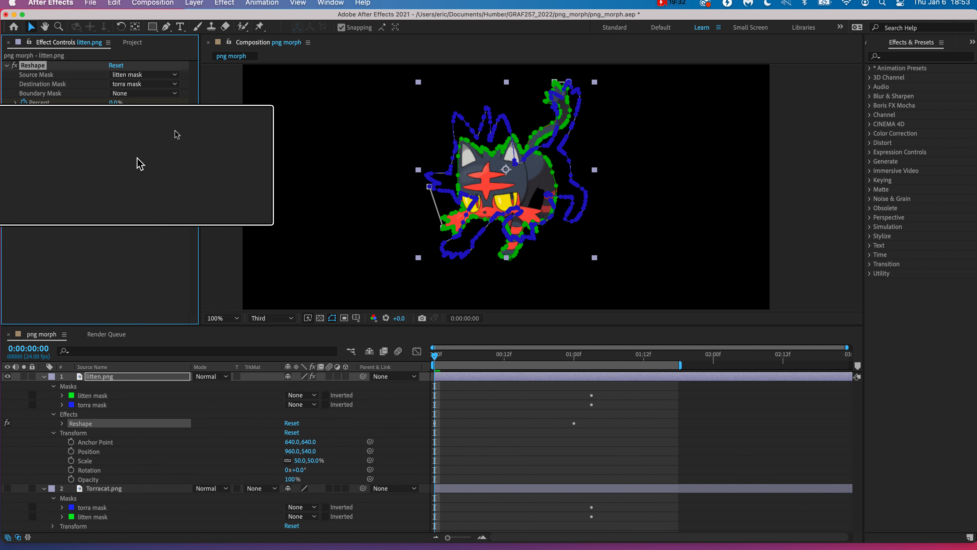
{"action": "left_click", "coordinate": [440, 356]}
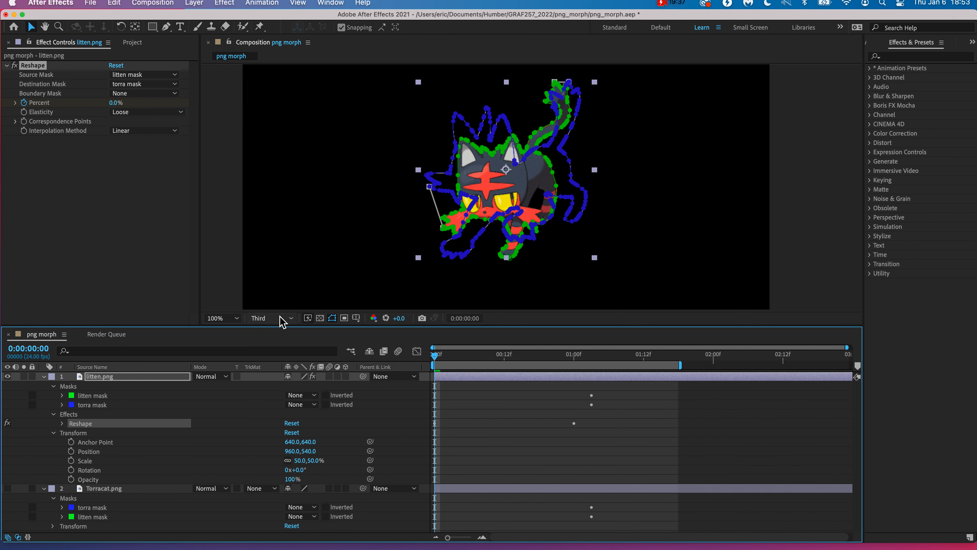
{"action": "key", "text": "space"}
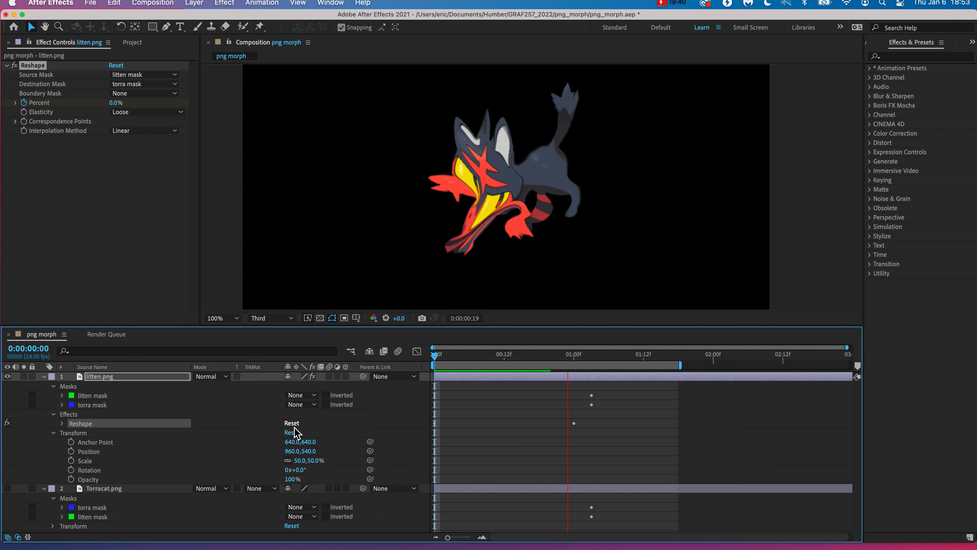
{"action": "key", "text": "space"}
{"action": "left_click_drag", "start_coordinate": [453, 354], "coordinate": [384, 362]}
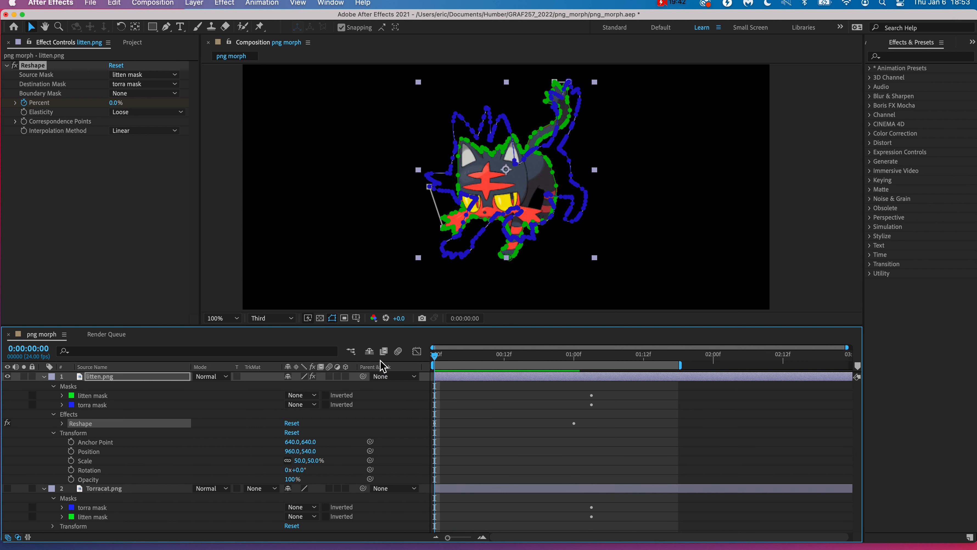
Deselect the litten layer and play the morph without mask outlines, returning to the first frame
{"action": "left_click", "coordinate": [250, 300]}
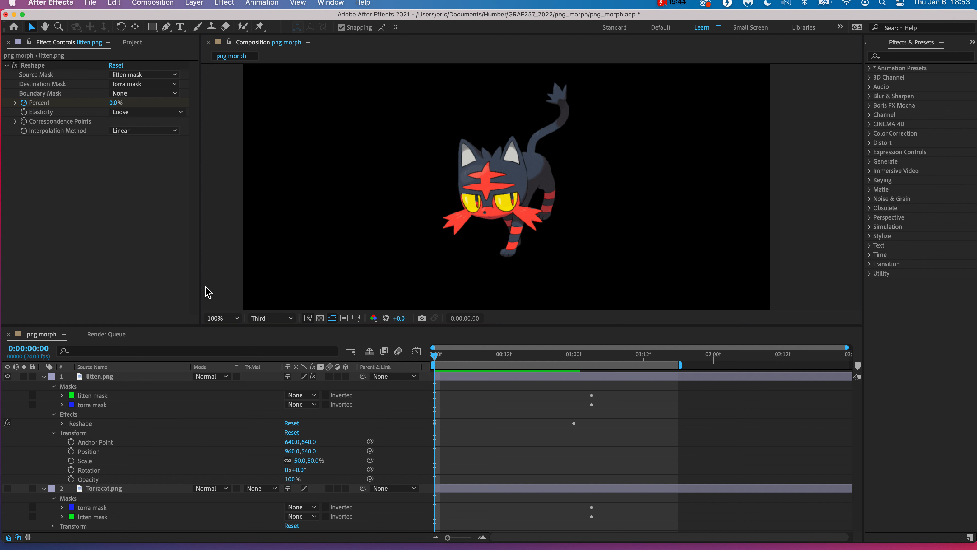
{"action": "key", "text": "space"}
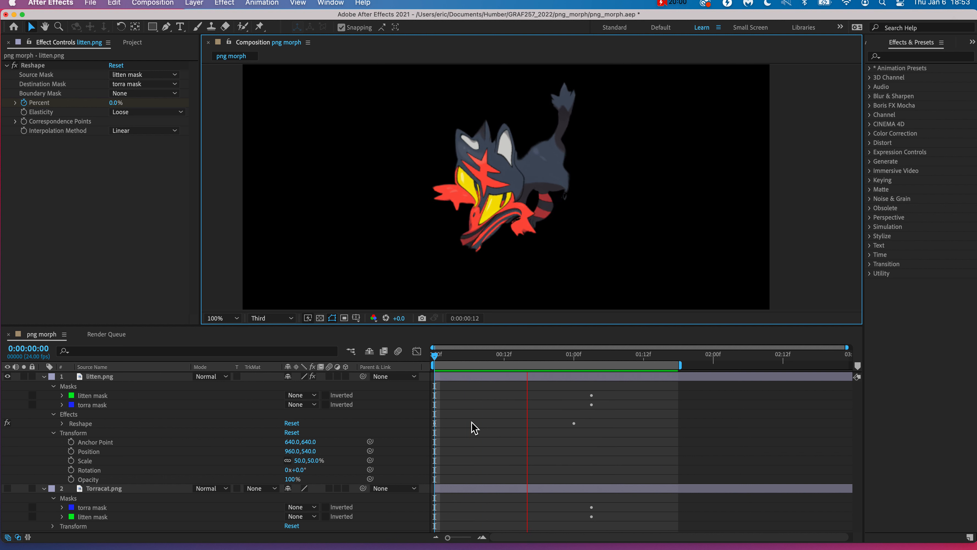
{"action": "key", "text": "space"}
{"action": "left_click", "coordinate": [393, 355]}
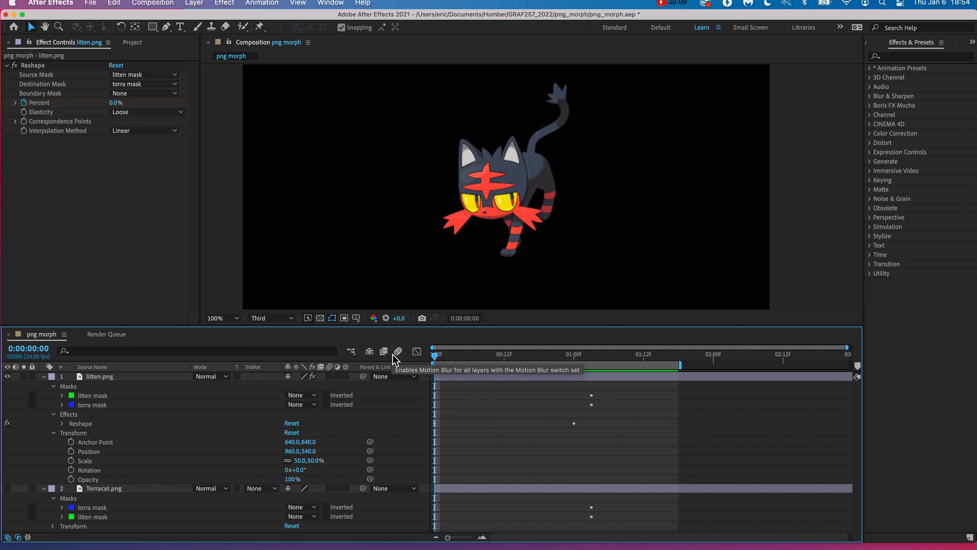
Hide the litten.png layer and collapse its properties in the timeline
{"action": "left_click", "coordinate": [176, 380]}
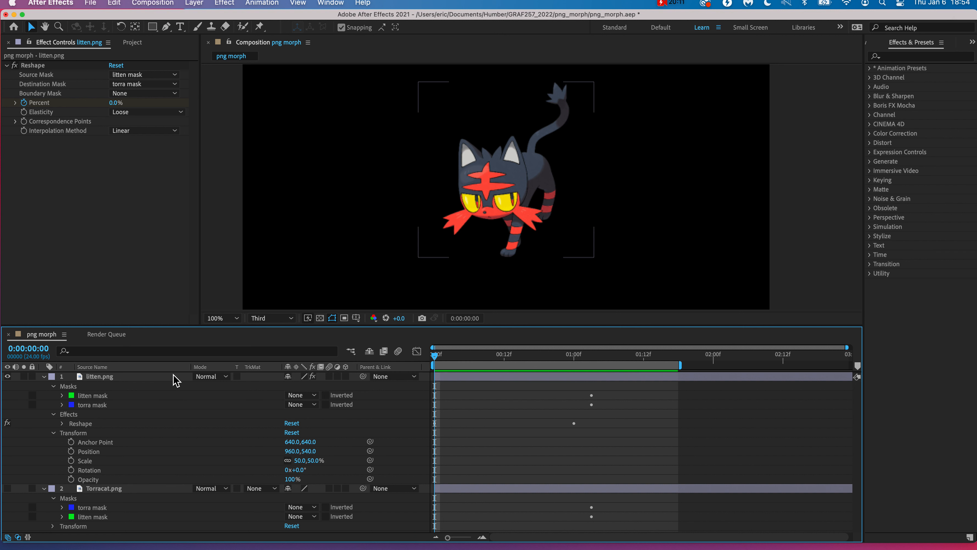
{"action": "left_click", "coordinate": [99, 377]}
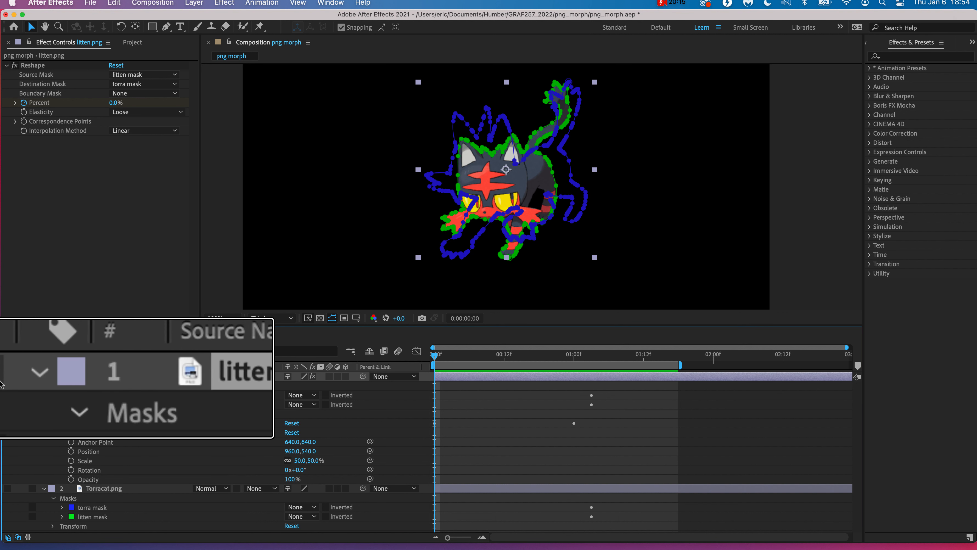
{"action": "left_click", "coordinate": [8, 376]}
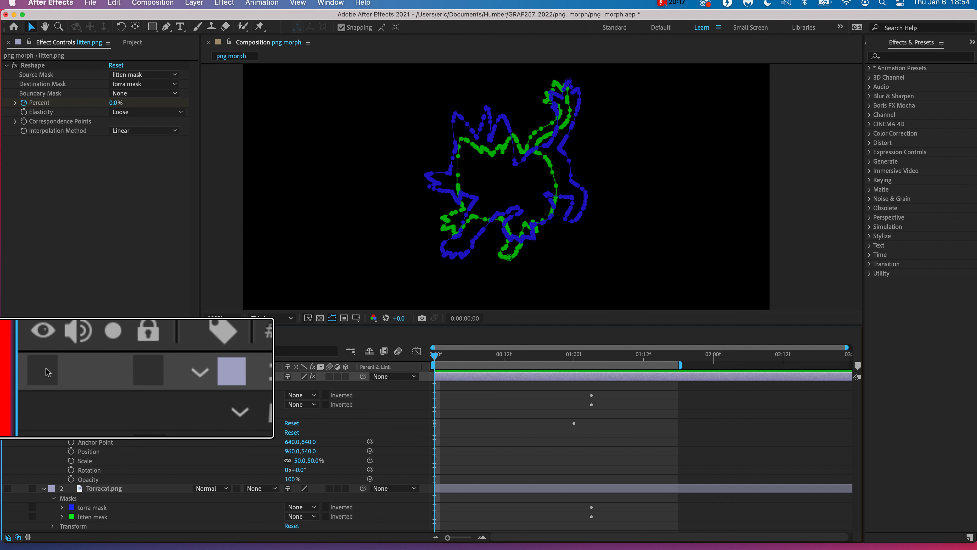
{"action": "left_click", "coordinate": [44, 377]}
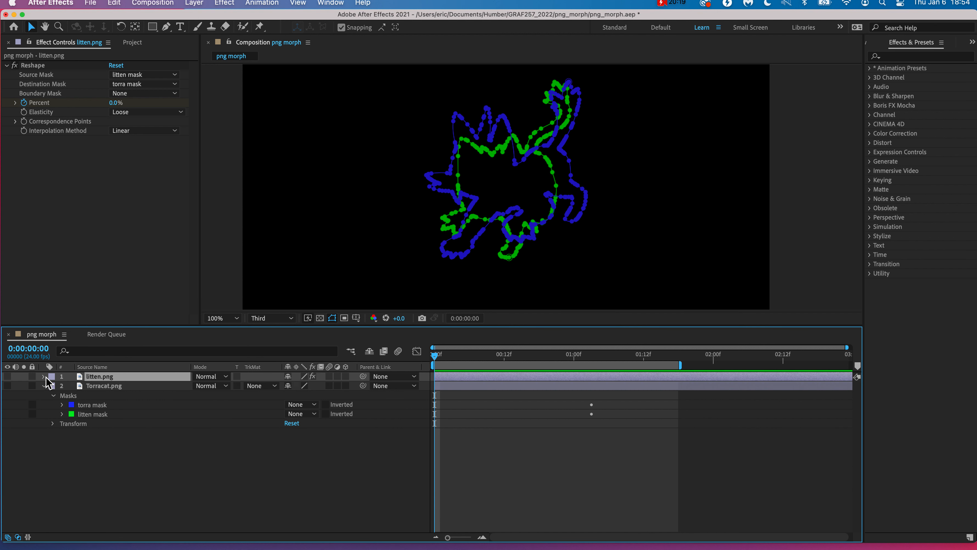
Select the Torracat.png layer and make it visible in the composition
{"action": "left_click", "coordinate": [105, 386]}
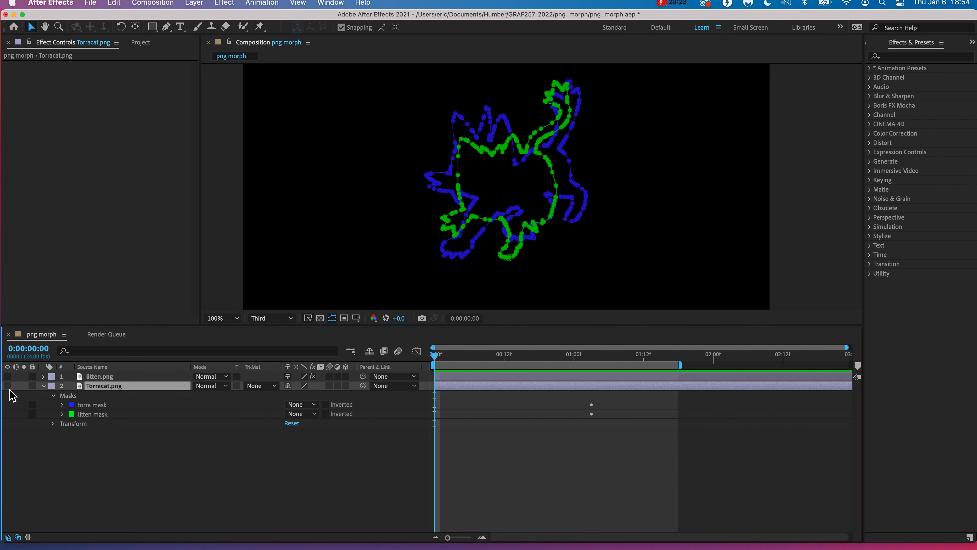
{"action": "left_click", "coordinate": [8, 386]}
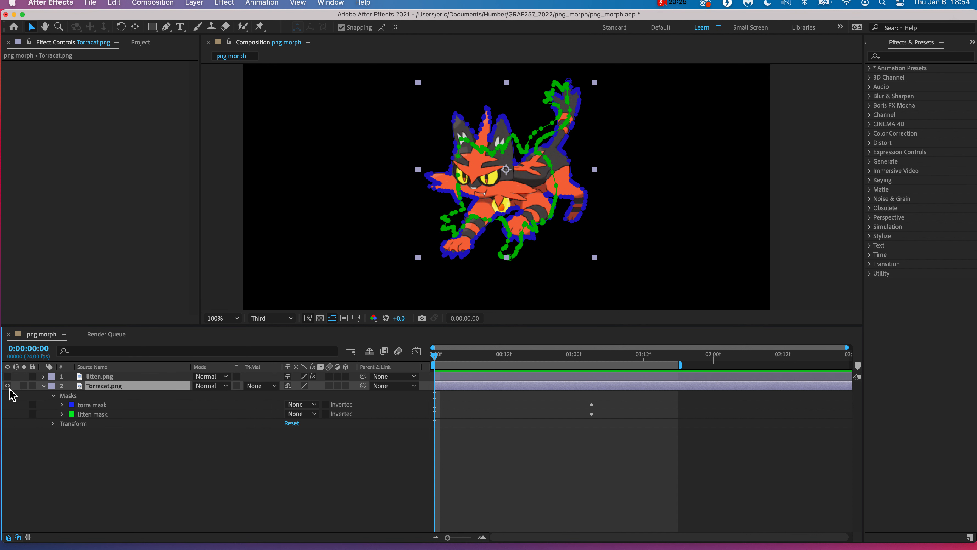
{"action": "left_click", "coordinate": [7, 387]}
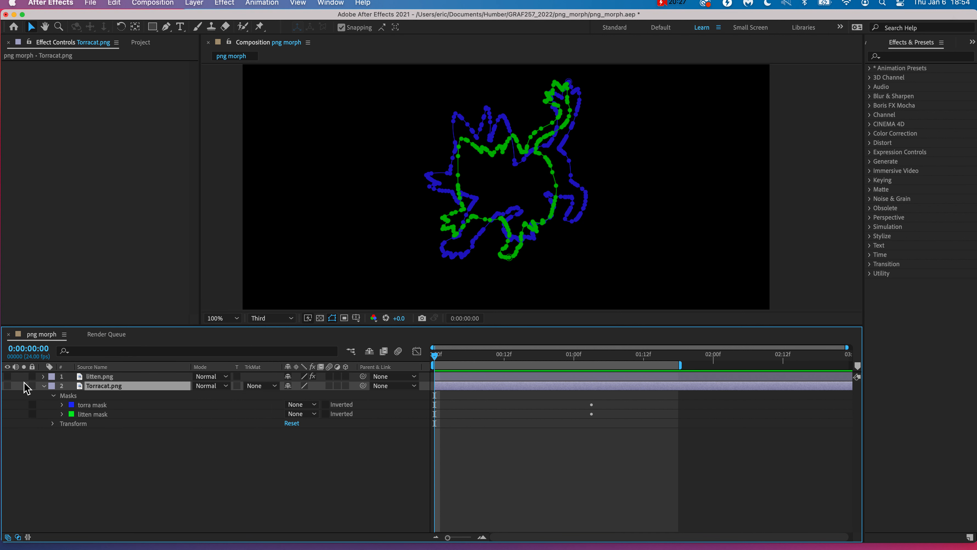
{"action": "left_click", "coordinate": [7, 387]}
Apply the Distort effect Reshape to the Torracat.png layer and select it under the layer's expanded effects
{"action": "left_click", "coordinate": [225, 3]}
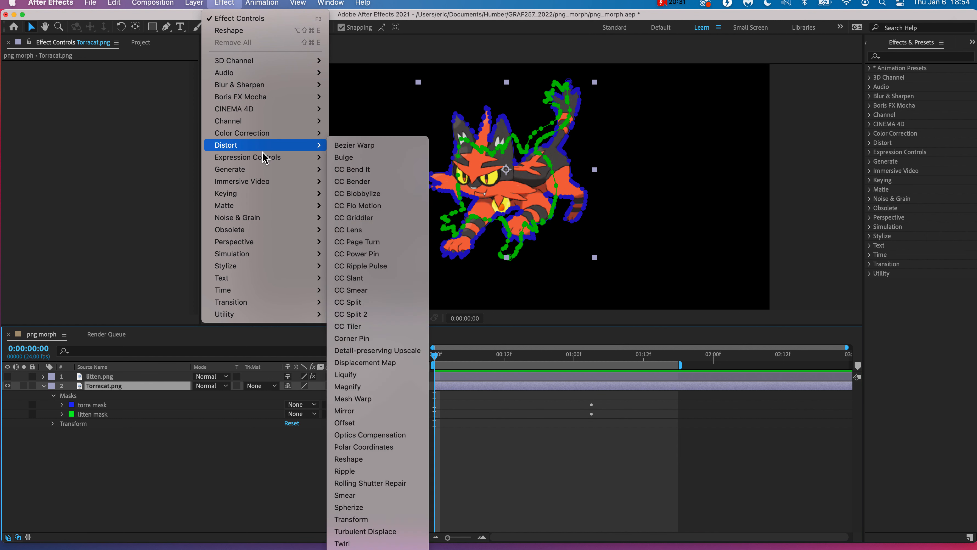
{"action": "mouse_move", "coordinate": [309, 148]}
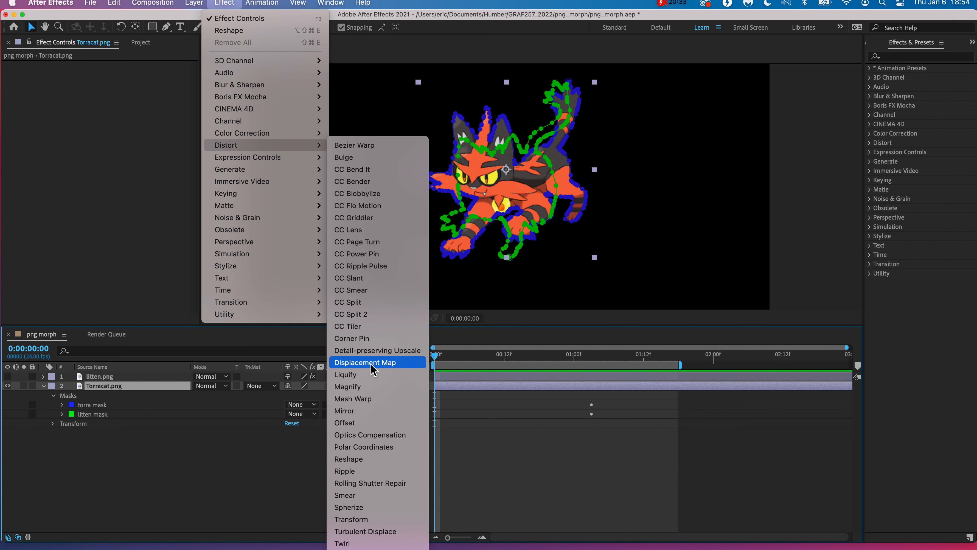
{"action": "left_click", "coordinate": [348, 459]}
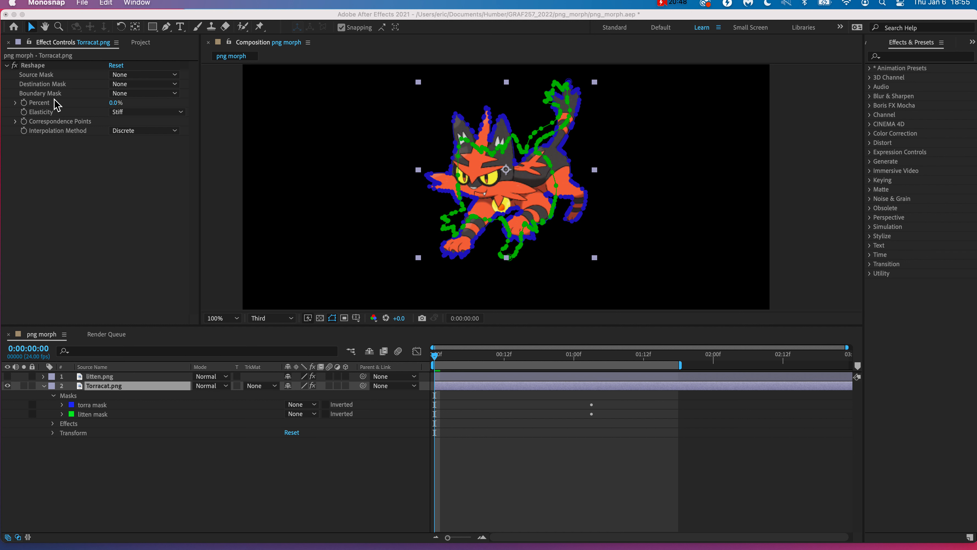
{"action": "left_click", "coordinate": [69, 432]}
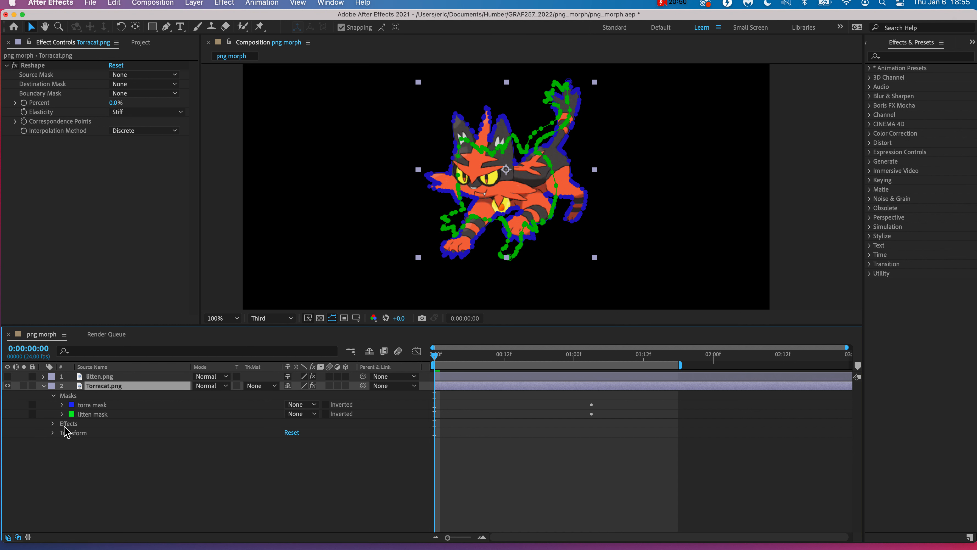
{"action": "left_click", "coordinate": [53, 424]}
{"action": "left_click", "coordinate": [75, 435]}
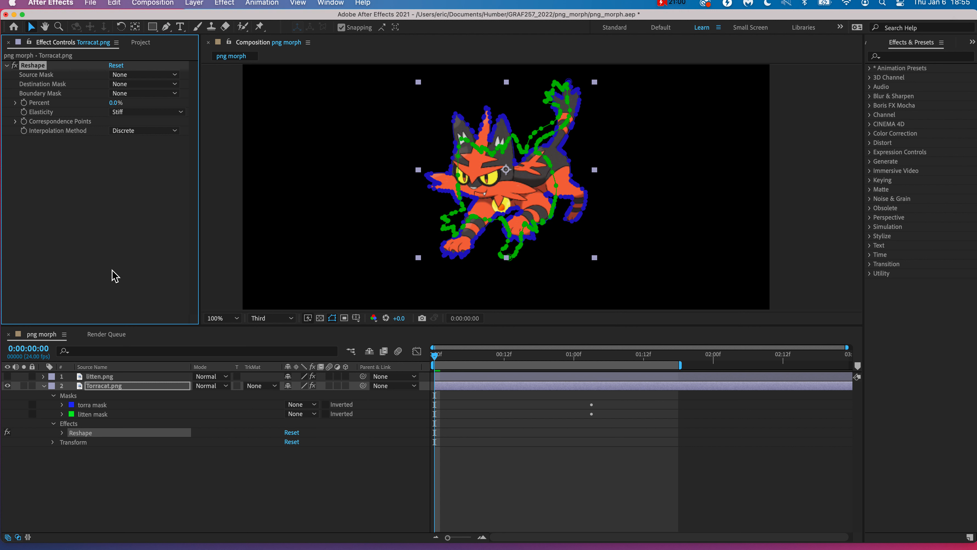
Set the Torracat Reshape effect's Source Mask to torra mask and its Destination Mask to litten mask
{"action": "left_click", "coordinate": [125, 75]}
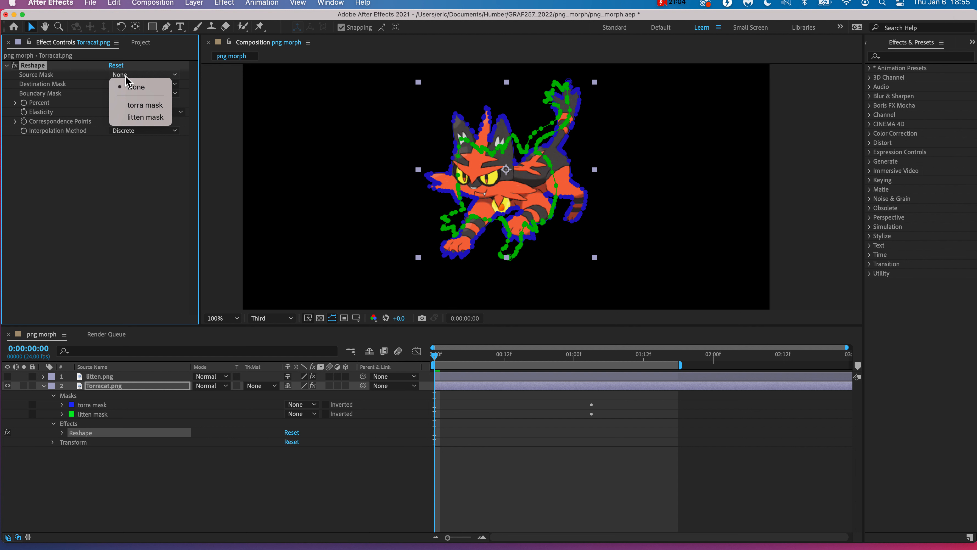
{"action": "left_click", "coordinate": [142, 117]}
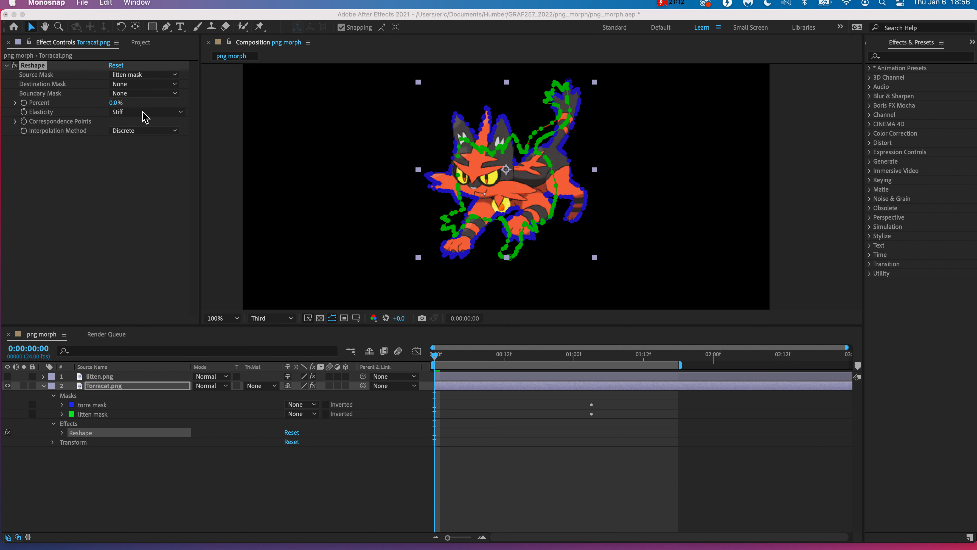
{"action": "left_click", "coordinate": [139, 84]}
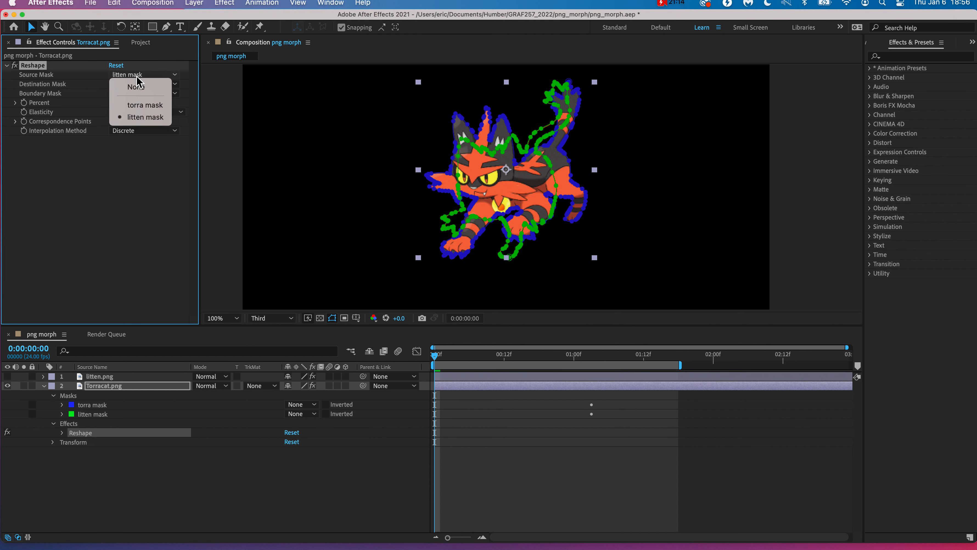
{"action": "left_click", "coordinate": [135, 108]}
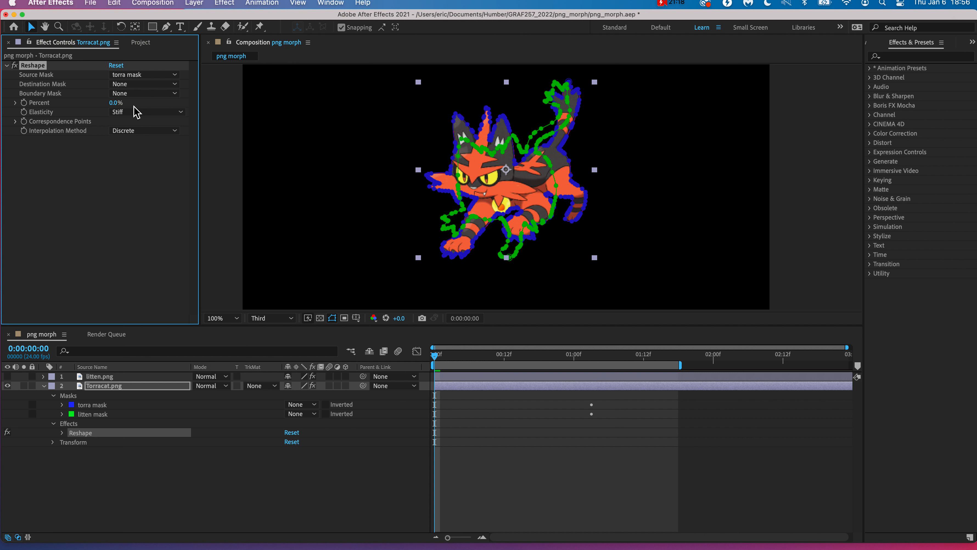
{"action": "left_click", "coordinate": [125, 84]}
{"action": "left_click", "coordinate": [144, 127]}
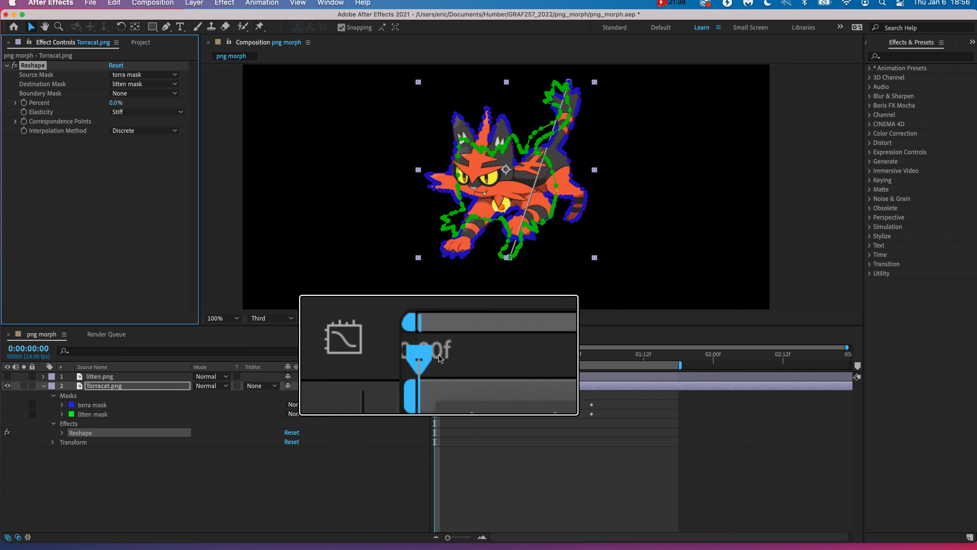
Keyframe the Torracat Reshape effect's Percent at the first frame, trying 100% before setting it to 0%, and deselect the effect
{"action": "left_click", "coordinate": [25, 104]}
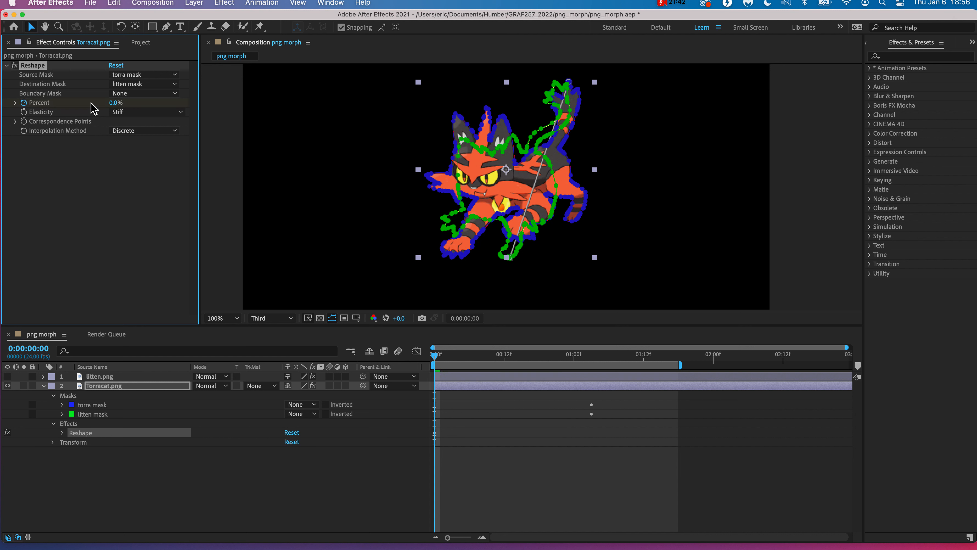
{"action": "left_click_drag", "start_coordinate": [114, 103], "coordinate": [269, 105]}
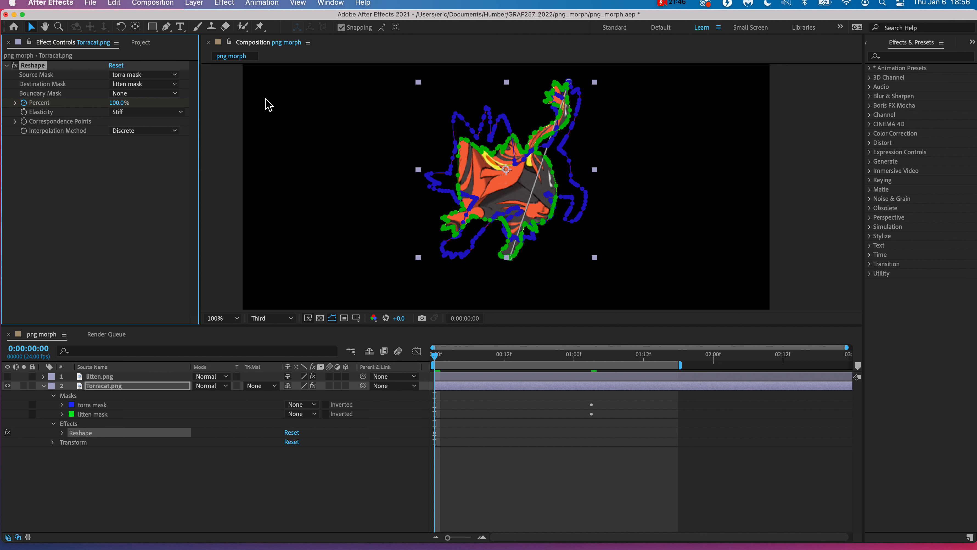
{"action": "left_click", "coordinate": [127, 521]}
{"action": "left_click_drag", "start_coordinate": [117, 104], "coordinate": [40, 118]}
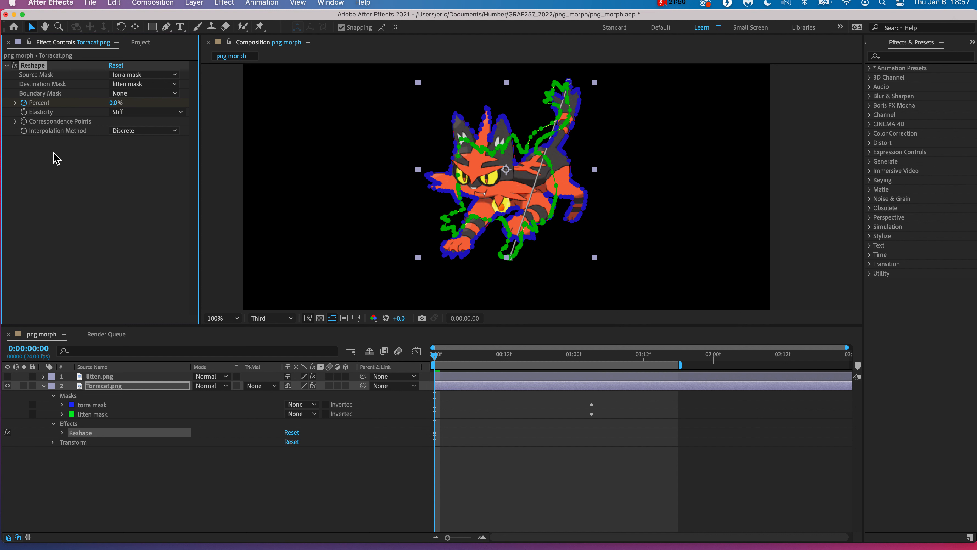
{"action": "left_click", "coordinate": [72, 193]}
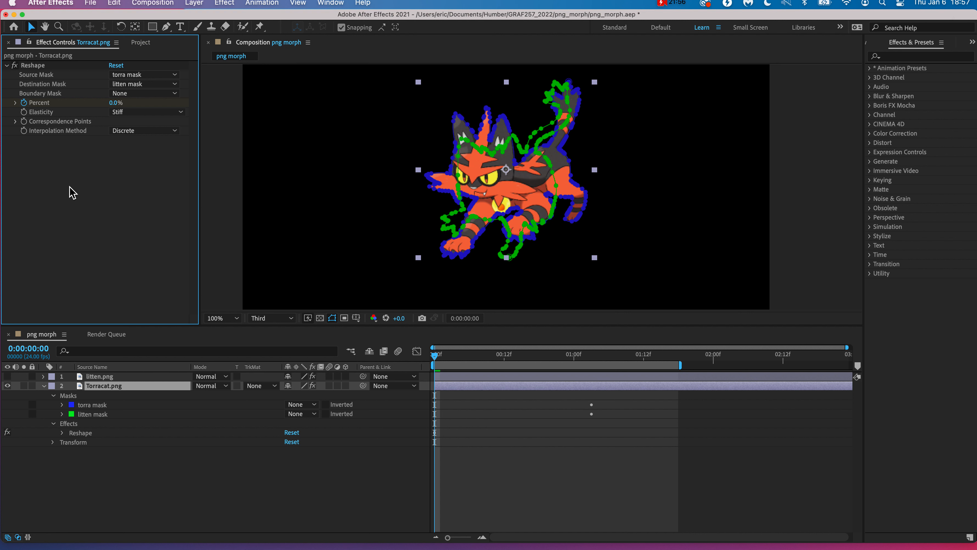
Set the Torracat Reshape effect's Percent to 100% at the first frame and deselect the effect
{"action": "left_click", "coordinate": [113, 106]}
{"action": "left_click_drag", "start_coordinate": [114, 106], "coordinate": [219, 97]}
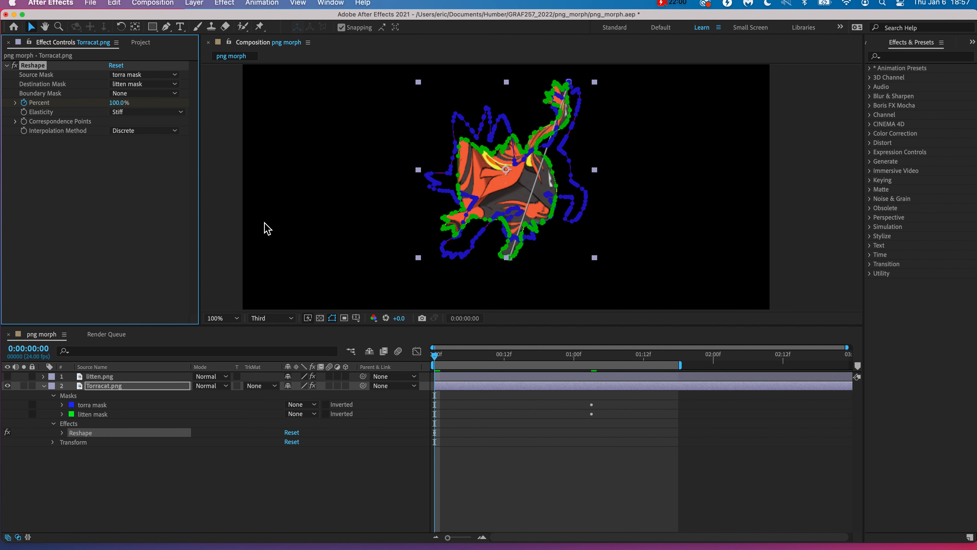
{"action": "left_click", "coordinate": [231, 277]}
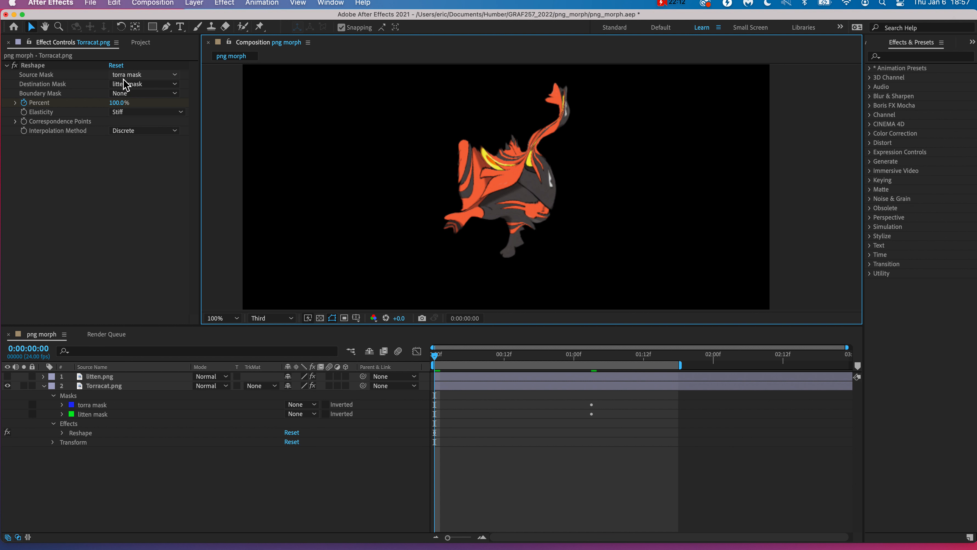
Keyframe the Torracat Reshape effect's Percent at 0% at 0:00:01:00 and deselect the effect
{"action": "left_click", "coordinate": [575, 357]}
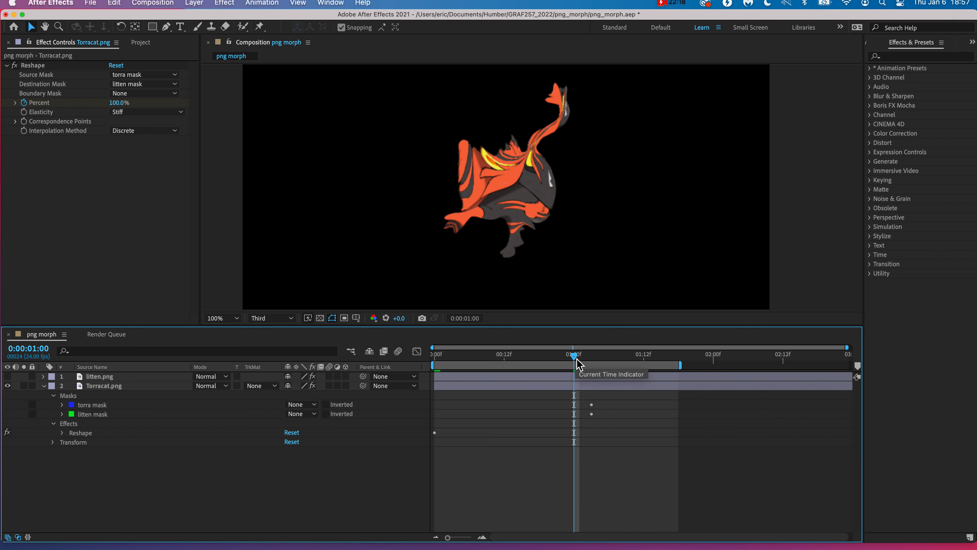
{"action": "left_click", "coordinate": [122, 108]}
{"action": "type", "text": "0"}
{"action": "key", "text": "Return"}
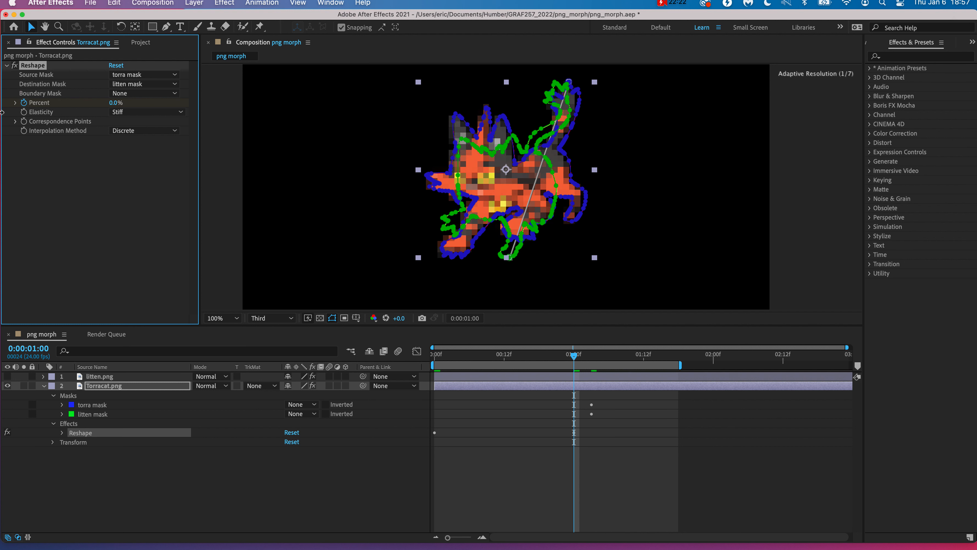
{"action": "left_click", "coordinate": [227, 235]}
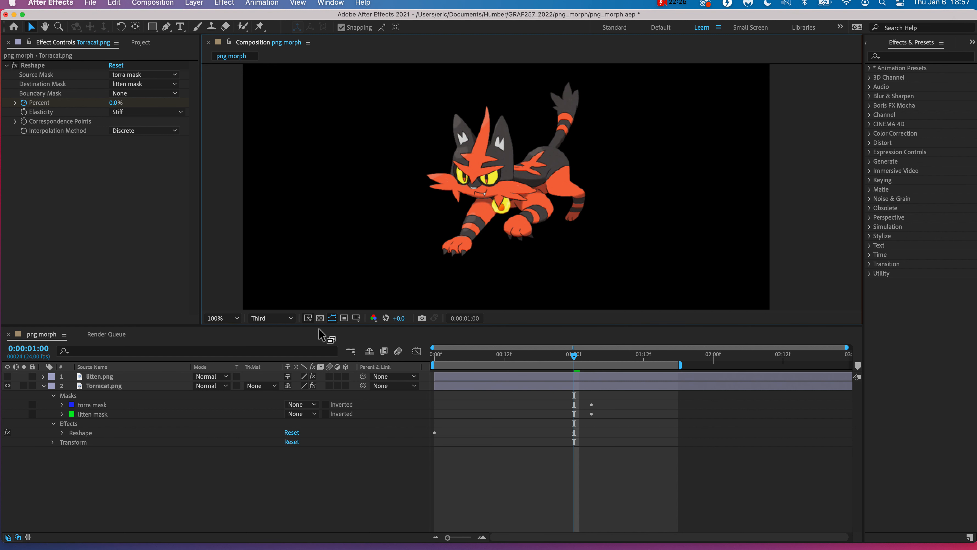
Make the litten.png layer visible again, set the preview resolution to Quarter, and scrub the combined morph from the first frame
{"action": "left_click_drag", "start_coordinate": [463, 358], "coordinate": [400, 358]}
{"action": "left_click", "coordinate": [8, 376]}
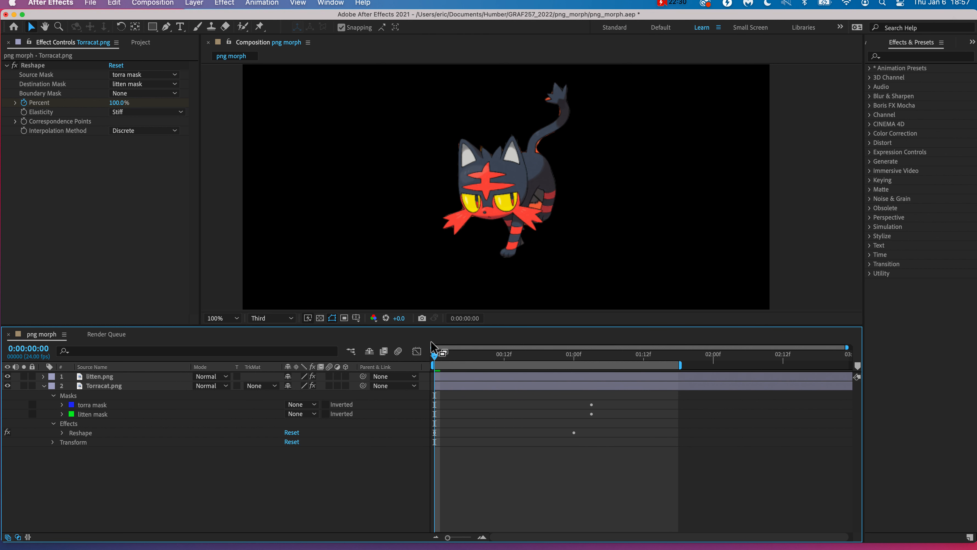
{"action": "left_click", "coordinate": [276, 318]}
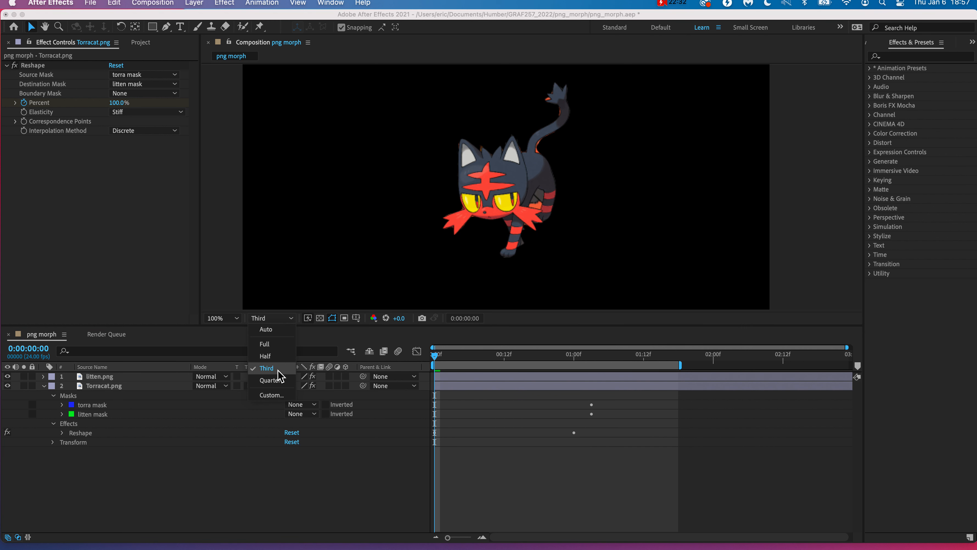
{"action": "left_click", "coordinate": [275, 387]}
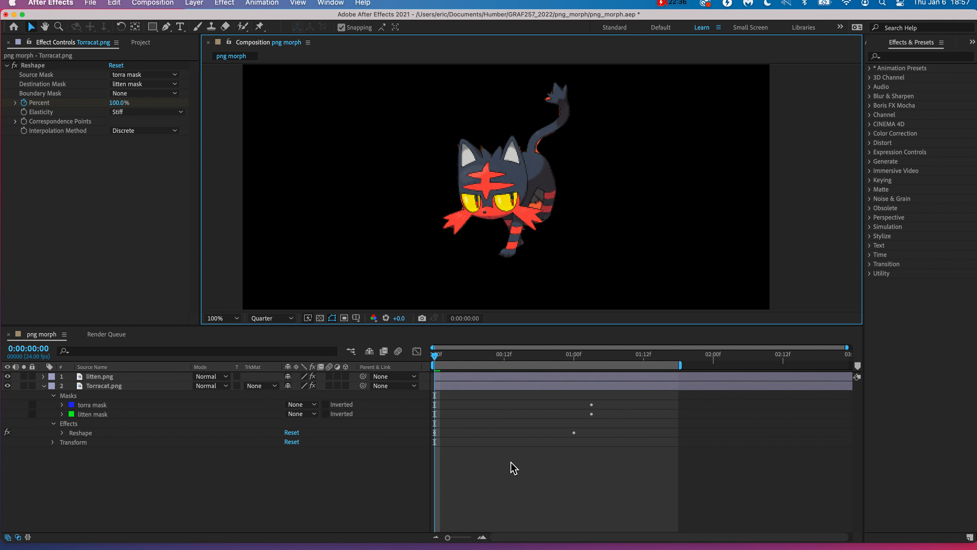
{"action": "mouse_move", "coordinate": [434, 355]}
{"action": "left_mouse_down"}
{"action": "mouse_move", "coordinate": [574, 356]}
{"action": "mouse_move", "coordinate": [419, 357]}
{"action": "left_mouse_up"}
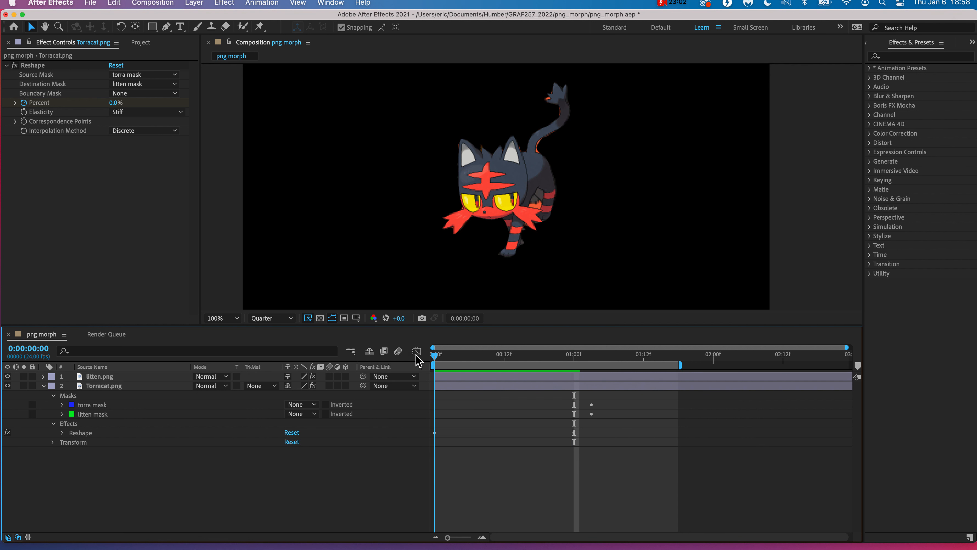
Hide the litten.png layer and select the Reshape effect on the Torracat.png layer
{"action": "left_click", "coordinate": [8, 376]}
{"action": "left_click", "coordinate": [116, 385]}
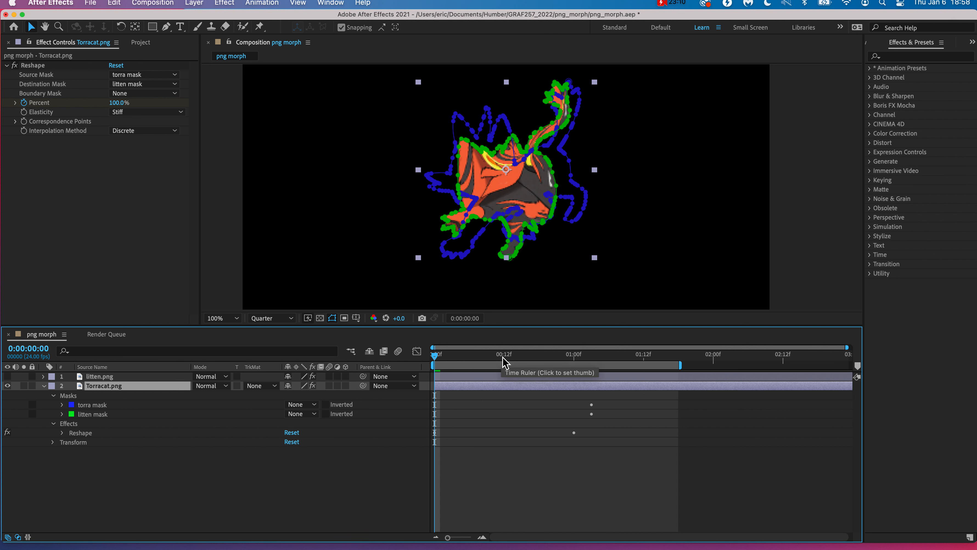
{"action": "left_click", "coordinate": [81, 432]}
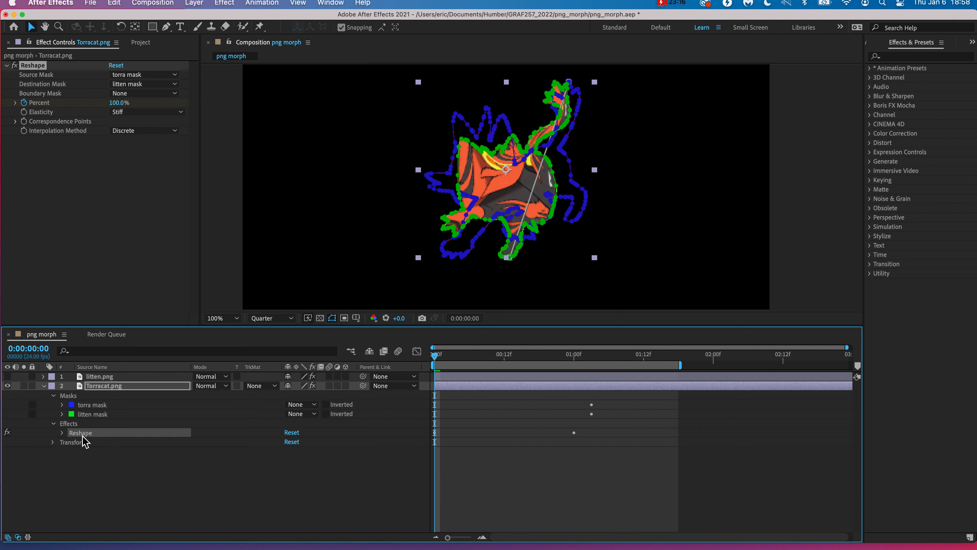
{"action": "left_click", "coordinate": [508, 259]}
{"action": "left_click", "coordinate": [547, 103]}
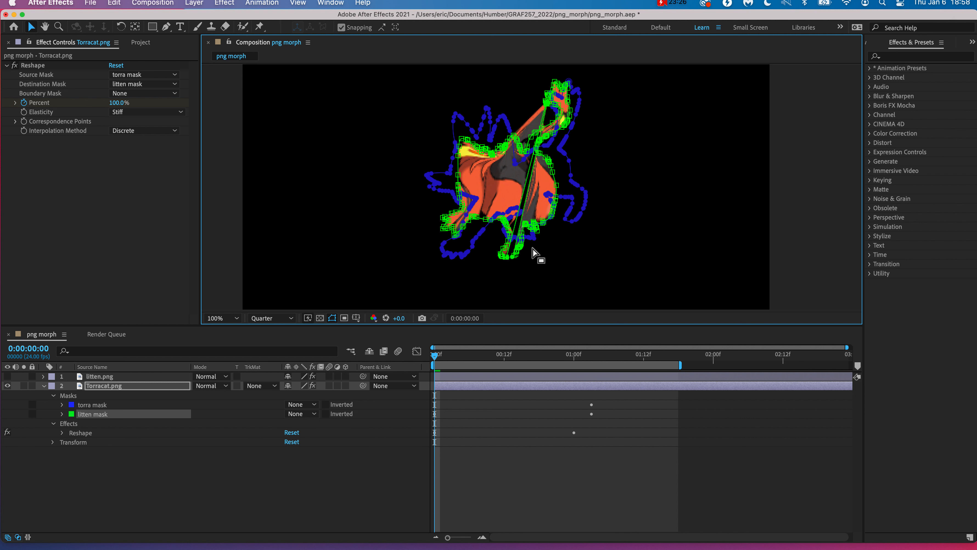
{"action": "left_click", "coordinate": [537, 257]}
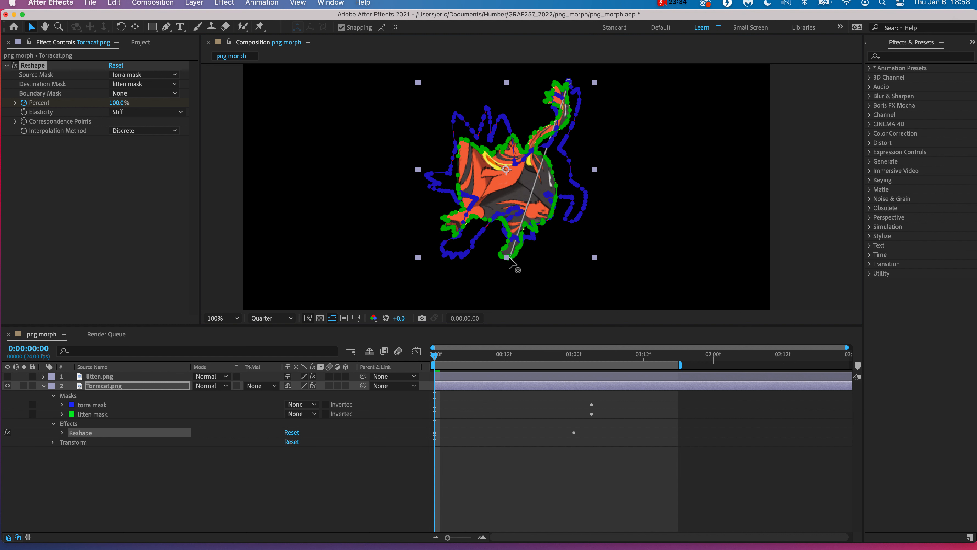
Move the correspondence point's foot end to litten's tail tip, and add a second point linking litten's cheek tip to Torracat's
{"action": "left_click_drag", "start_coordinate": [509, 261], "coordinate": [552, 84]}
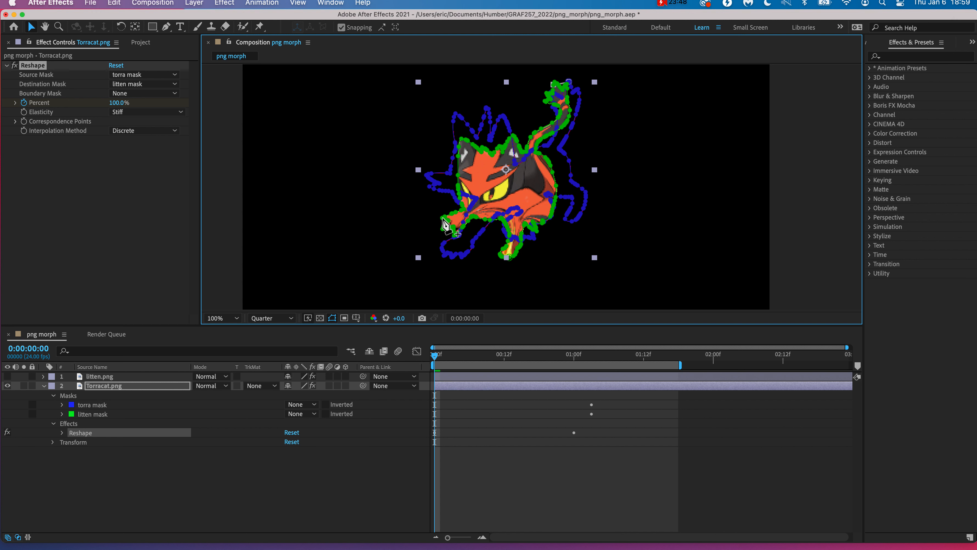
{"action": "left_click", "coordinate": [442, 219]}
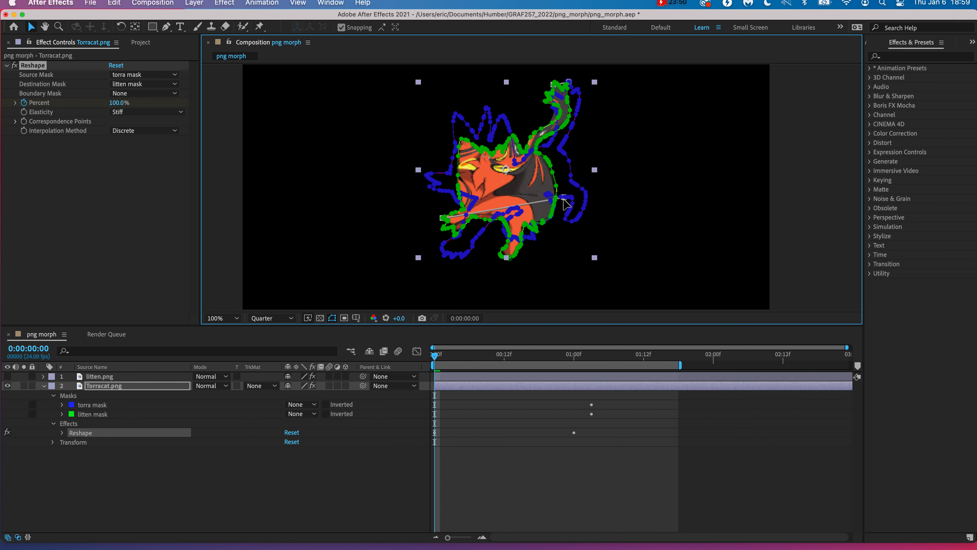
{"action": "left_click_drag", "start_coordinate": [564, 199], "coordinate": [430, 187]}
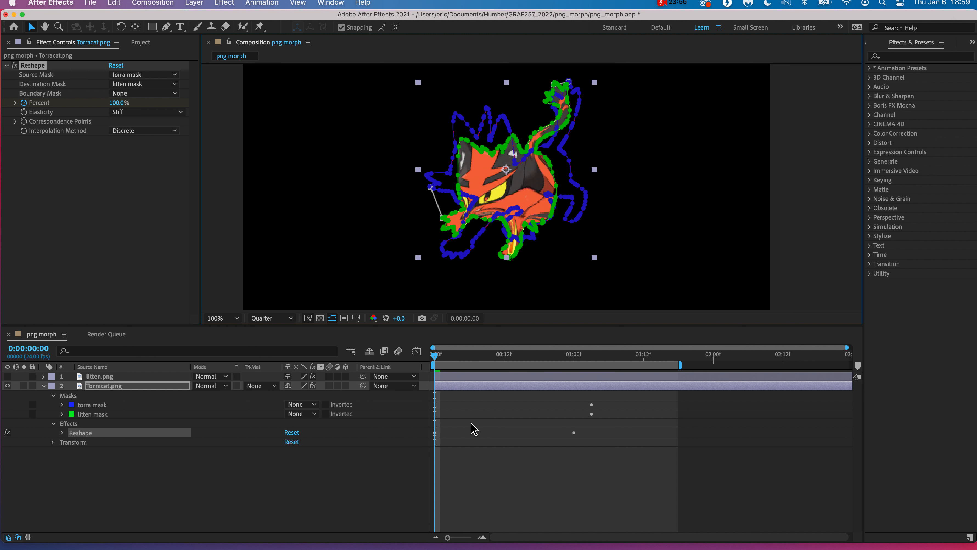
Set the Torracat Reshape effect's Elasticity to Loose and Interpolation Method to Linear, and preview its morph from the first frame
{"action": "left_click", "coordinate": [452, 354]}
{"action": "left_click", "coordinate": [146, 112]}
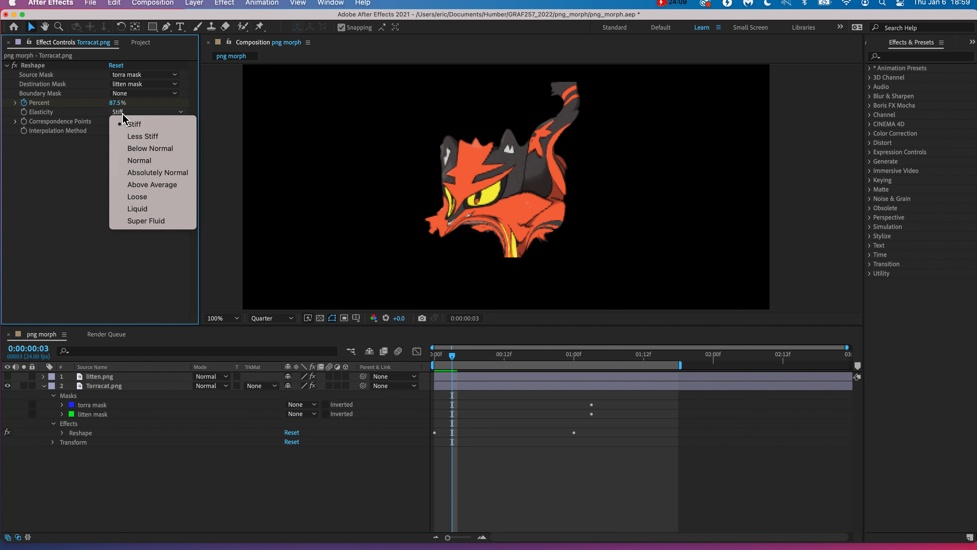
{"action": "left_click", "coordinate": [139, 197]}
{"action": "left_click", "coordinate": [135, 131]}
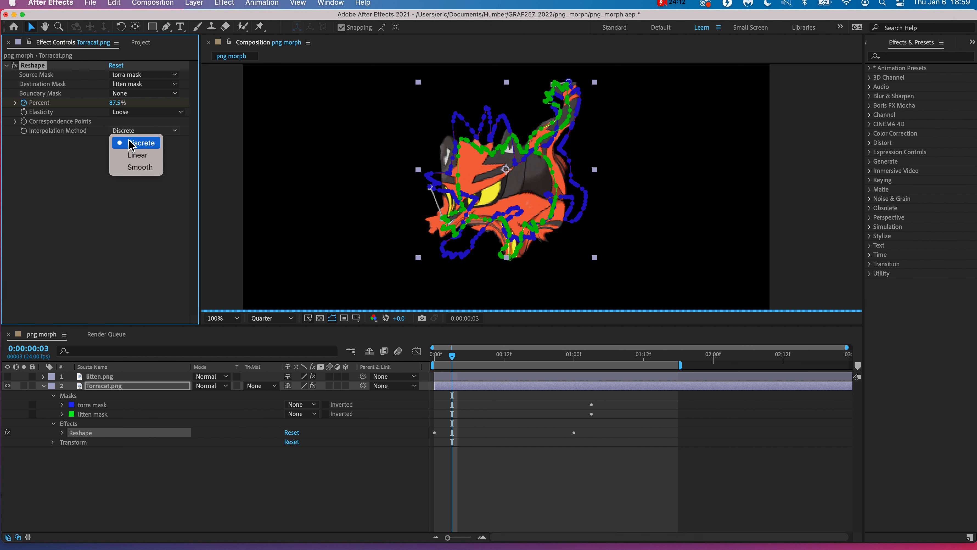
{"action": "left_click", "coordinate": [133, 158]}
{"action": "key", "text": "Home"}
{"action": "key", "text": "space"}
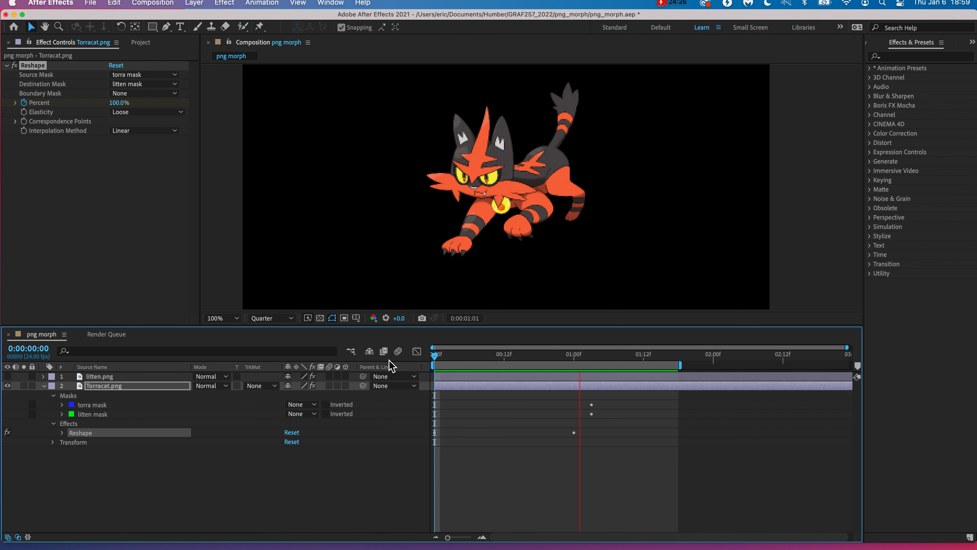
{"action": "key", "text": "space"}
Make the litten.png layer visible, deselect everything, and preview both morphs together from the first frame
{"action": "left_click", "coordinate": [8, 376]}
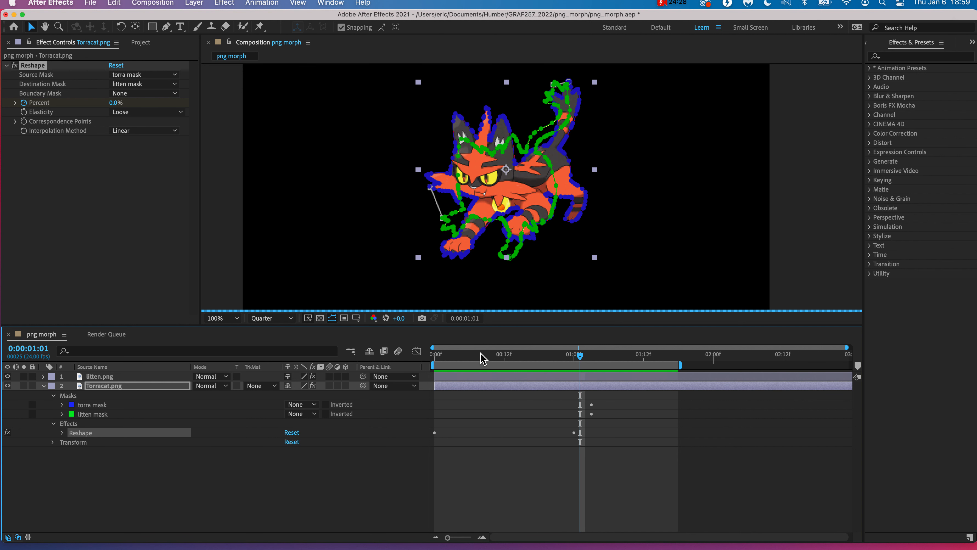
{"action": "left_click", "coordinate": [437, 353]}
{"action": "left_click", "coordinate": [321, 245]}
{"action": "key", "text": "space"}
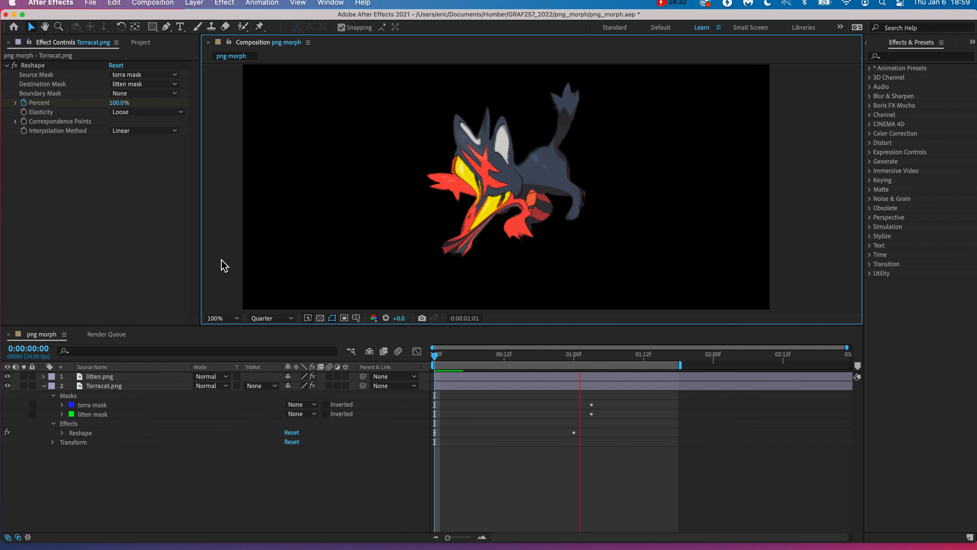
{"action": "left_click_drag", "start_coordinate": [452, 357], "coordinate": [362, 371]}
Expand the litten.png layer's properties and start keyframing its Opacity at 100% on the first frame
{"action": "left_click", "coordinate": [100, 376]}
{"action": "left_click", "coordinate": [42, 376]}
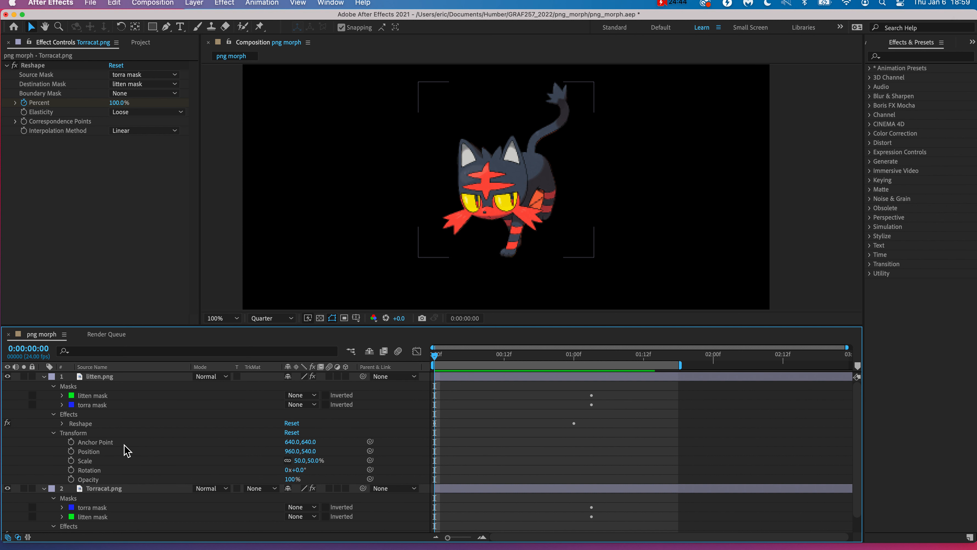
{"action": "left_click", "coordinate": [426, 356]}
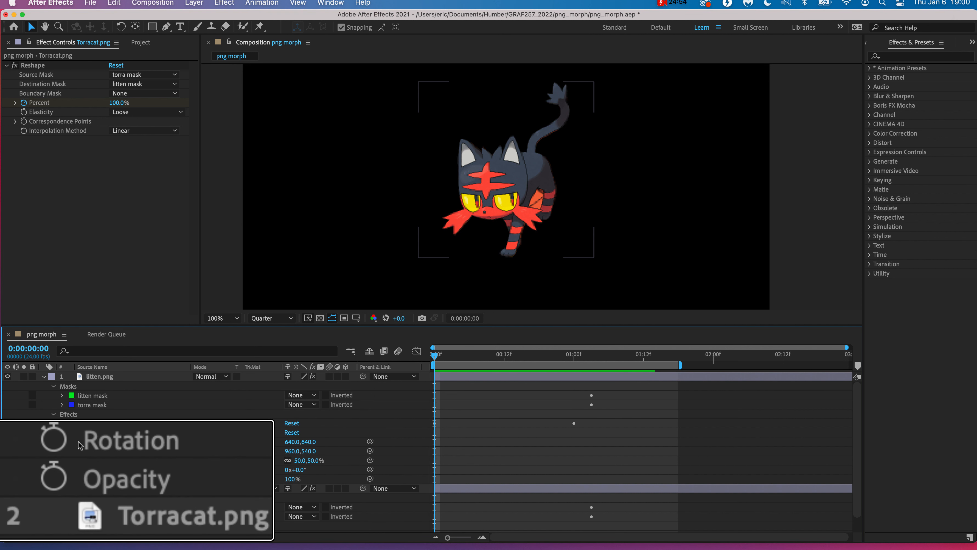
{"action": "left_click", "coordinate": [58, 484]}
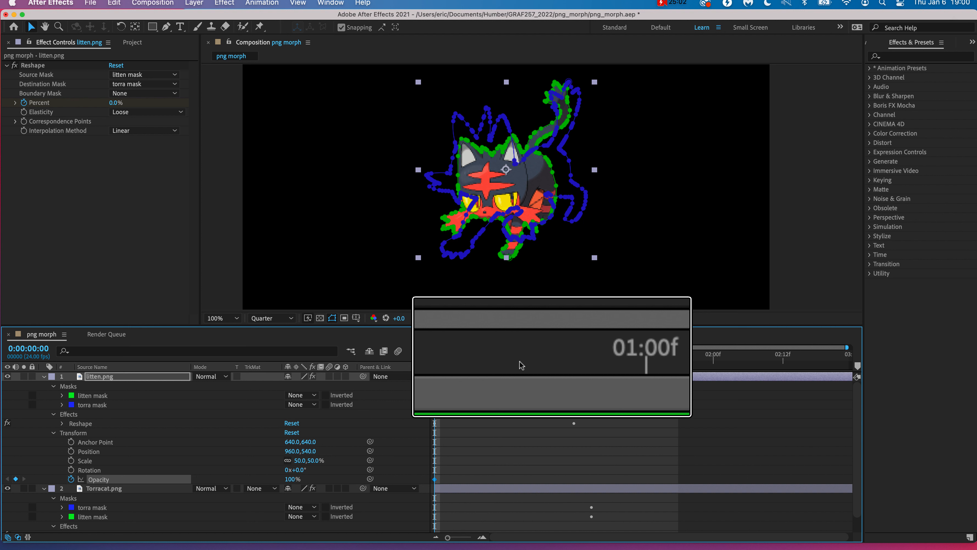
Keyframe the litten.png layer's Opacity at 0% at 0:00:00:18, trying 1% first
{"action": "left_click", "coordinate": [539, 357]}
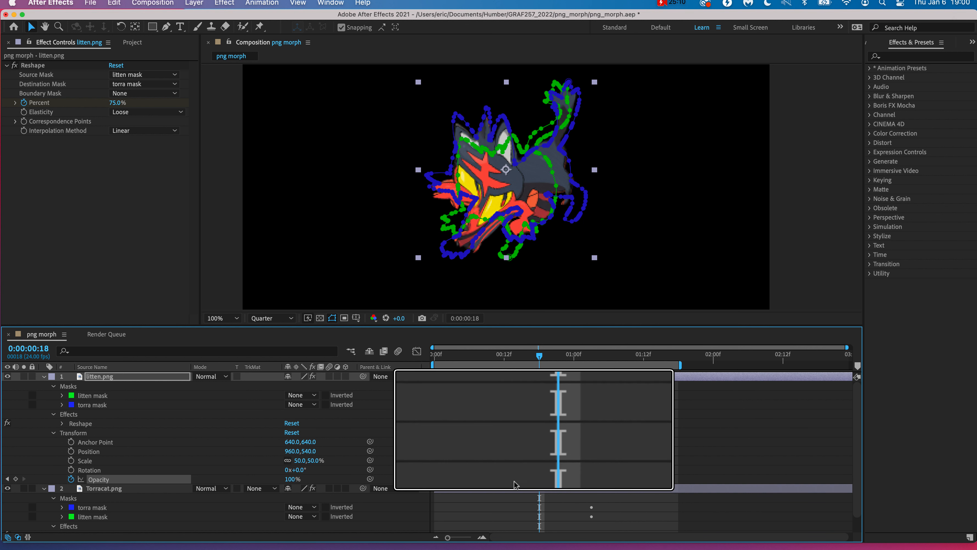
{"action": "left_click_drag", "start_coordinate": [270, 485], "coordinate": [134, 494]}
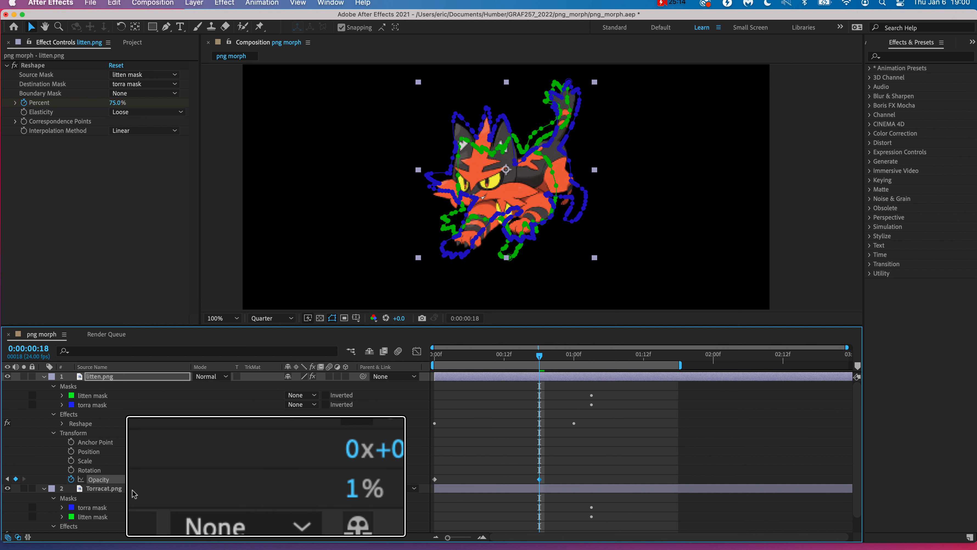
{"action": "left_click", "coordinate": [294, 483]}
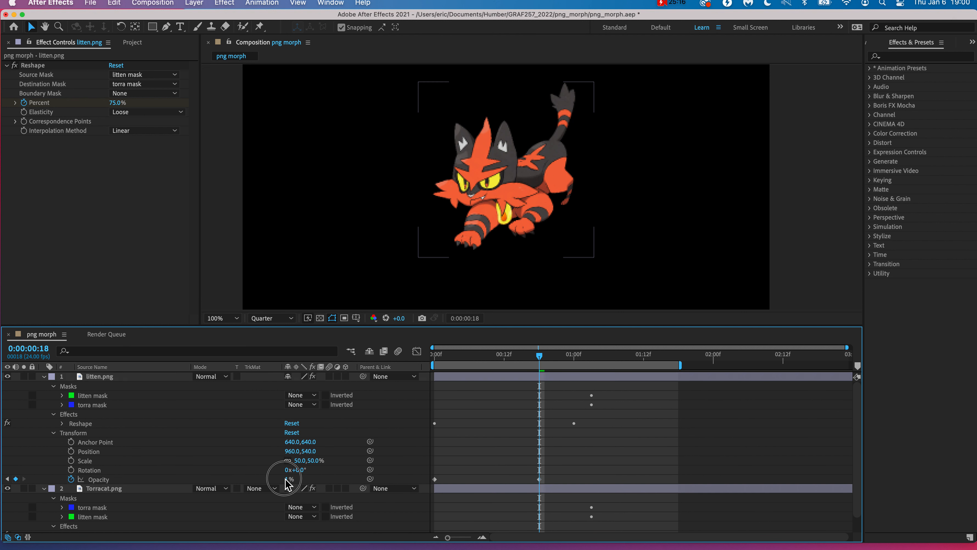
{"action": "left_click_drag", "start_coordinate": [294, 484], "coordinate": [258, 482]}
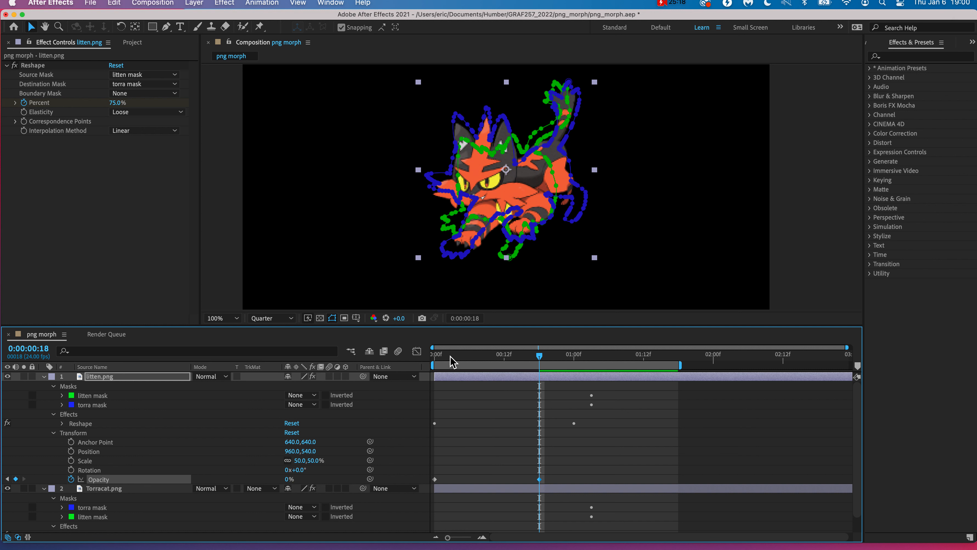
Deselect the layer and play and scrub the morph with the opacity fade from the first frame
{"action": "left_click", "coordinate": [348, 306]}
{"action": "left_click", "coordinate": [437, 360]}
{"action": "key", "text": "space"}
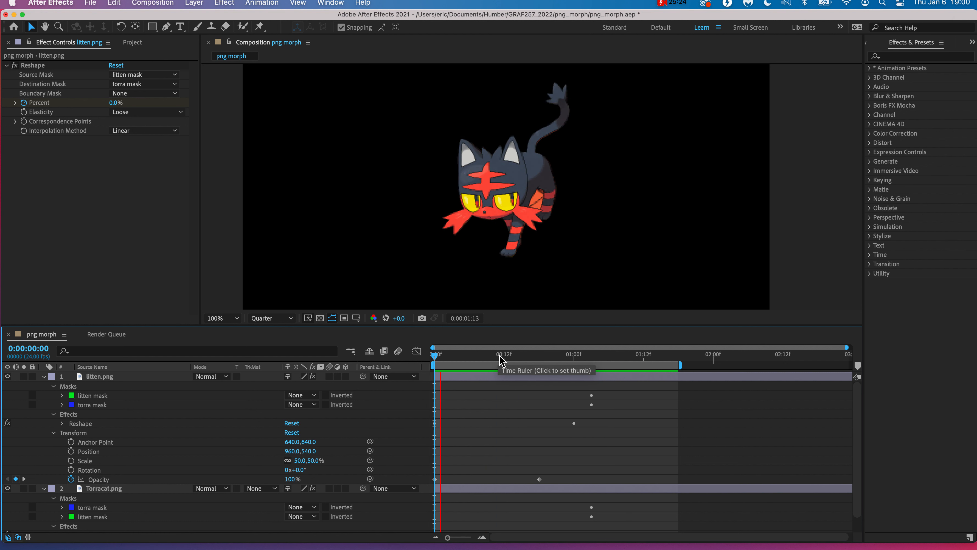
{"action": "left_click_drag", "start_coordinate": [499, 356], "coordinate": [377, 358]}
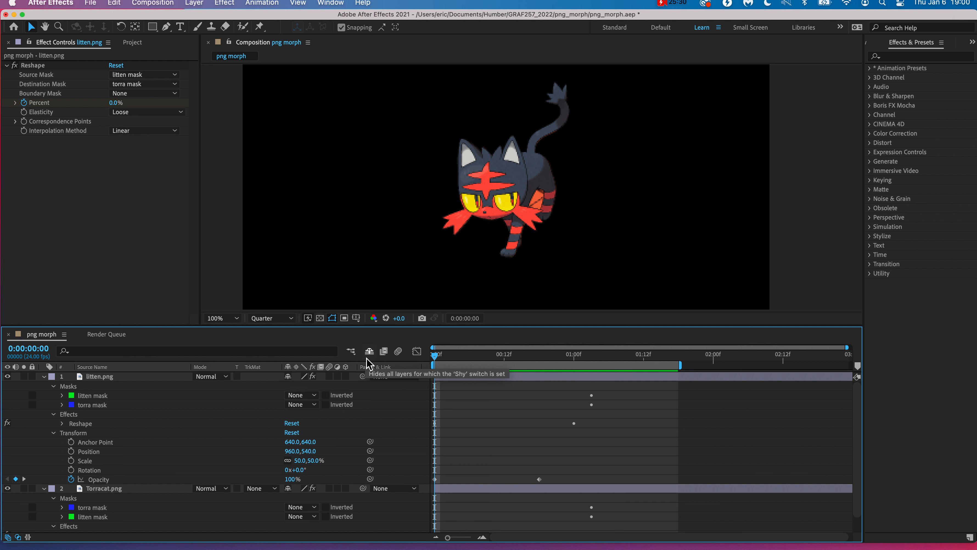
{"action": "key", "text": "space"}
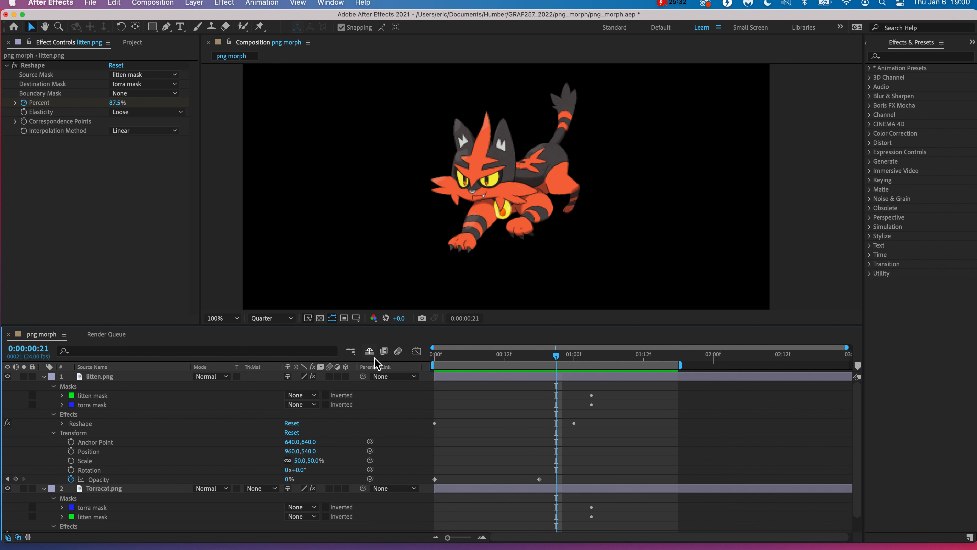
{"action": "key", "text": "space"}
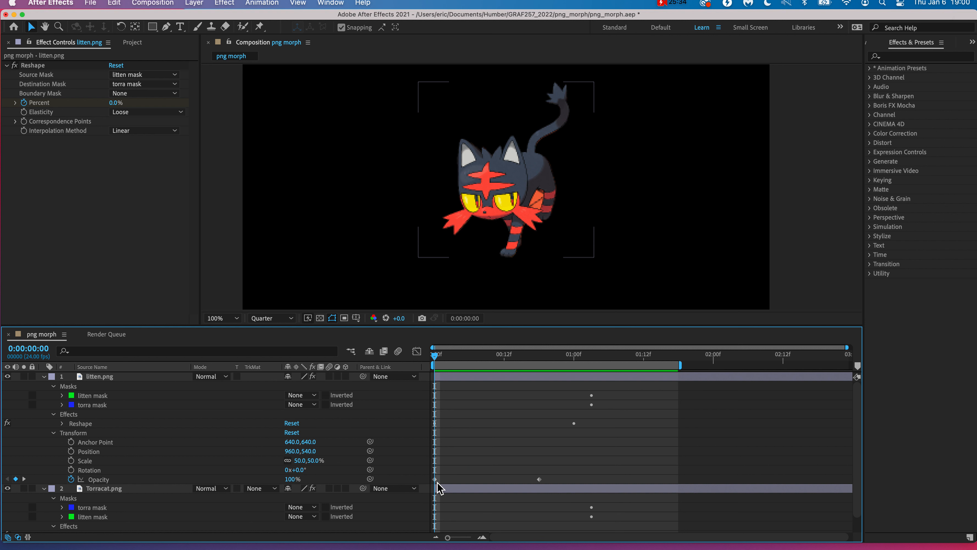
Move the litten.png layer's first Opacity keyframe to about frame 4 and deselect the layer
{"action": "left_click", "coordinate": [435, 479]}
{"action": "left_click_drag", "start_coordinate": [476, 479], "coordinate": [524, 476]}
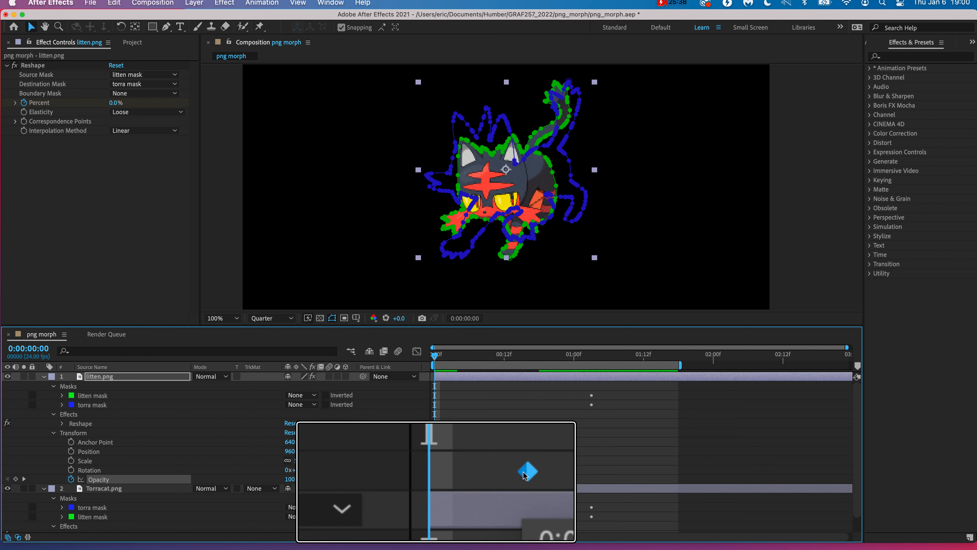
{"action": "left_click_drag", "start_coordinate": [458, 480], "coordinate": [457, 479]}
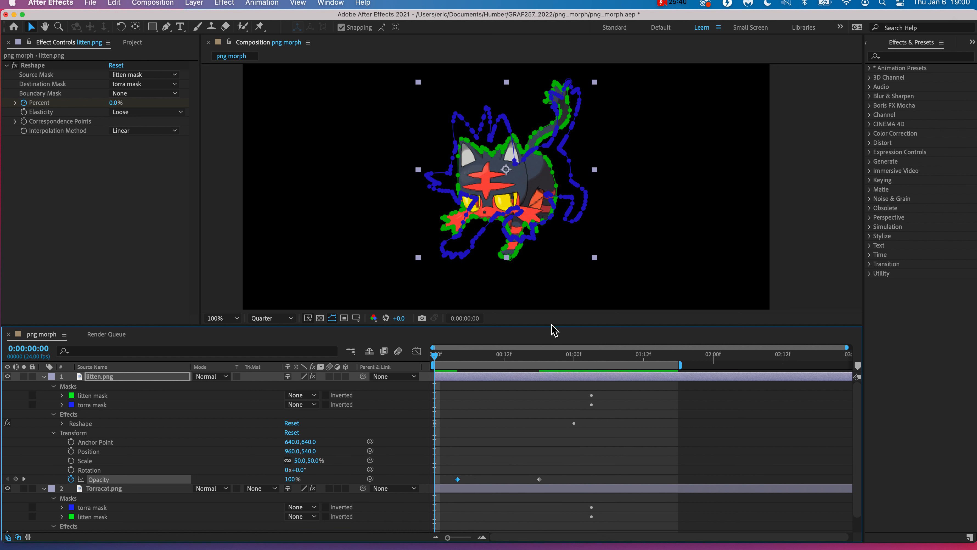
{"action": "left_click", "coordinate": [796, 267]}
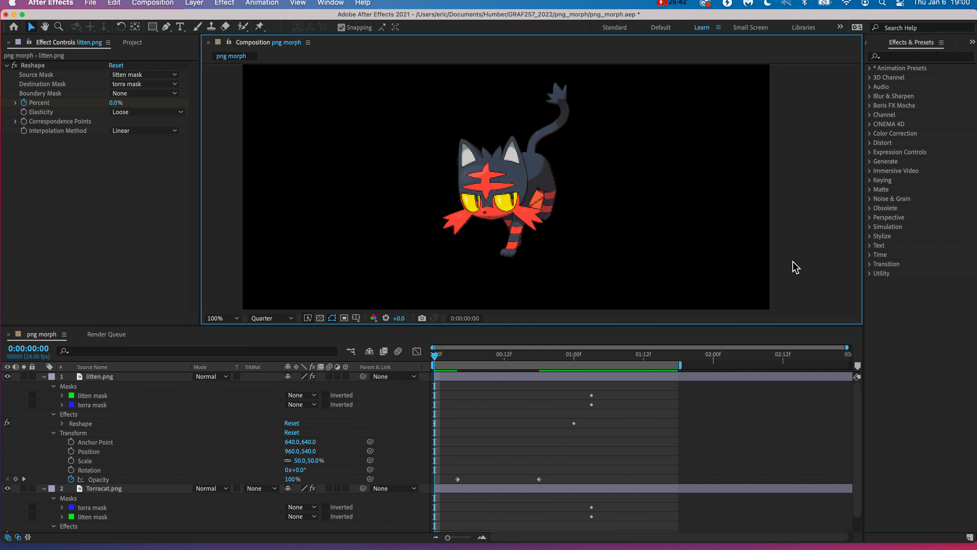
Play the morph, move the litten.png layer's 0% Opacity keyframe to 0:00:00:22, and replay it from the first frame
{"action": "key", "text": "space"}
{"action": "key", "text": "space"}
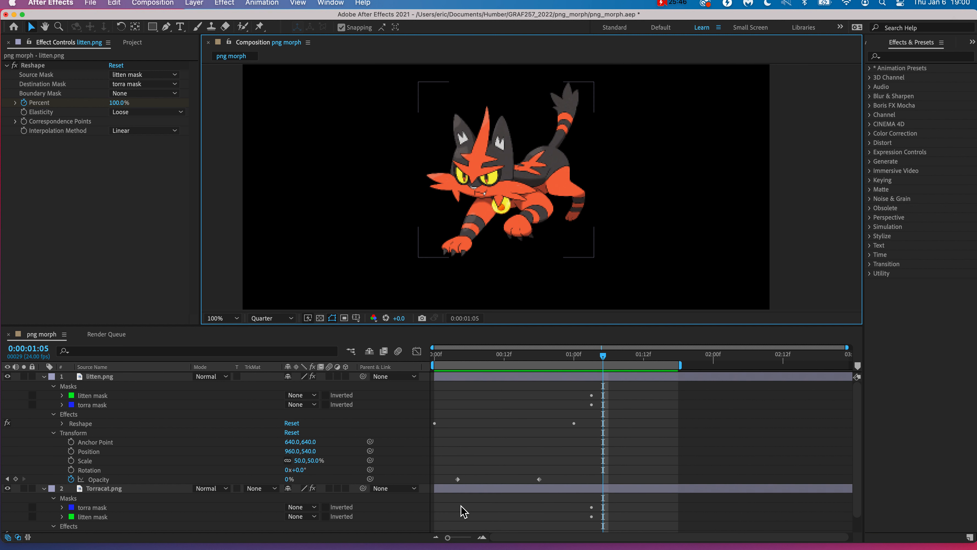
{"action": "left_click_drag", "start_coordinate": [539, 479], "coordinate": [563, 480]}
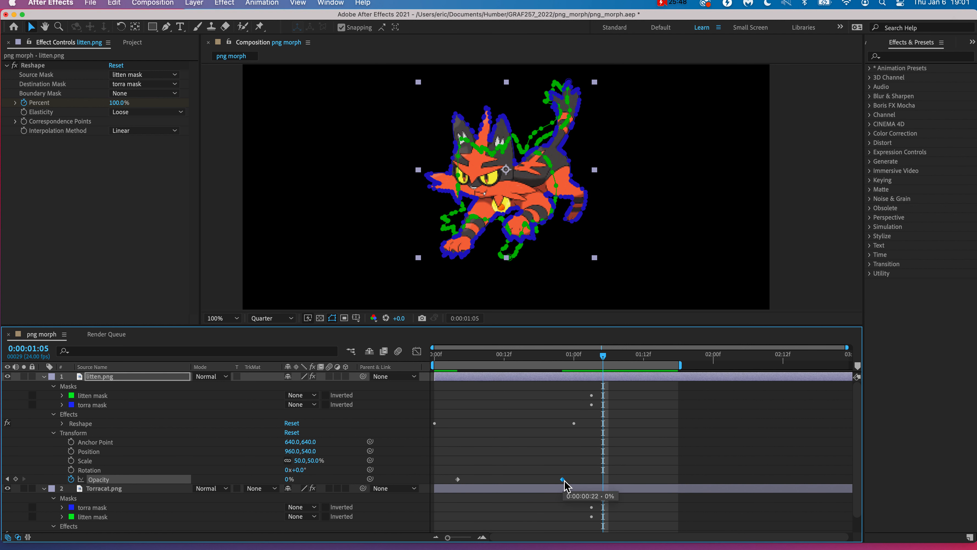
{"action": "left_click_drag", "start_coordinate": [451, 355], "coordinate": [390, 360]}
{"action": "key", "text": "space"}
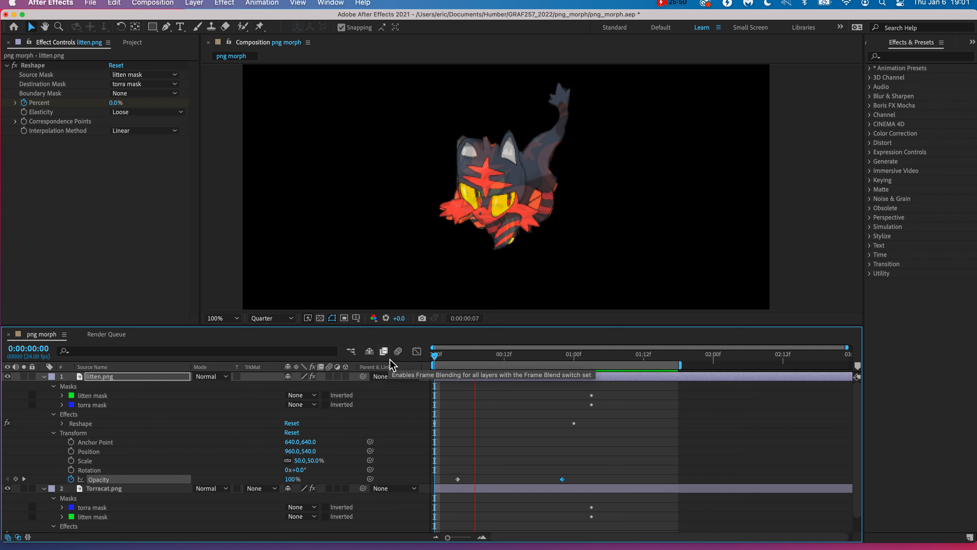
{"action": "key", "text": "space"}
Move the litten.png layer's first Opacity keyframe to about frame 3 and play the morph from the first frame
{"action": "left_click_drag", "start_coordinate": [457, 479], "coordinate": [452, 479]}
{"action": "left_click_drag", "start_coordinate": [445, 360], "coordinate": [399, 357]}
{"action": "key", "text": "space"}
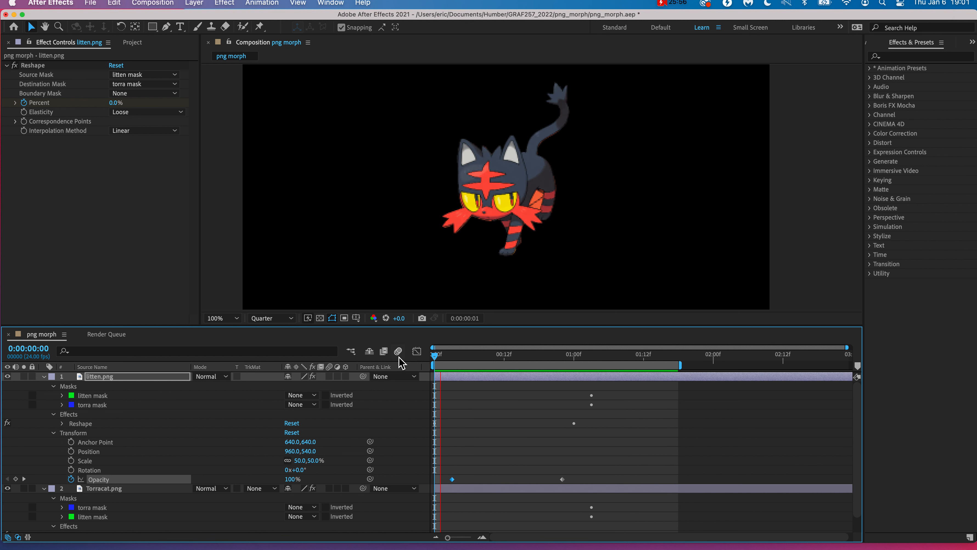
{"action": "key", "text": "space"}
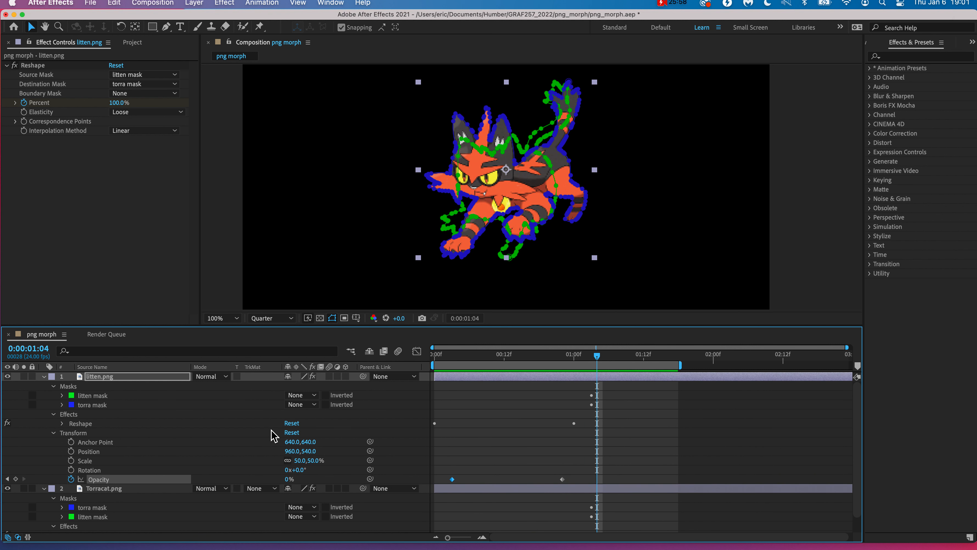
Expand the Torracat.png layer's Transform properties, deselect the layers and play the morph from the first frame
{"action": "scroll", "coordinate": [273, 434], "scroll_direction": "down", "scroll_amount": 2}
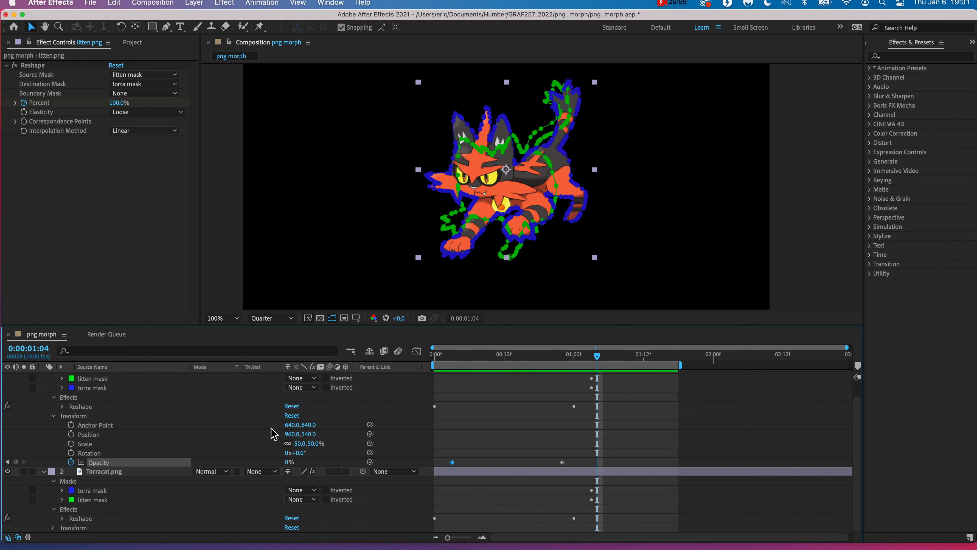
{"action": "left_click", "coordinate": [53, 528]}
{"action": "scroll", "coordinate": [82, 492], "scroll_direction": "down", "scroll_amount": 3}
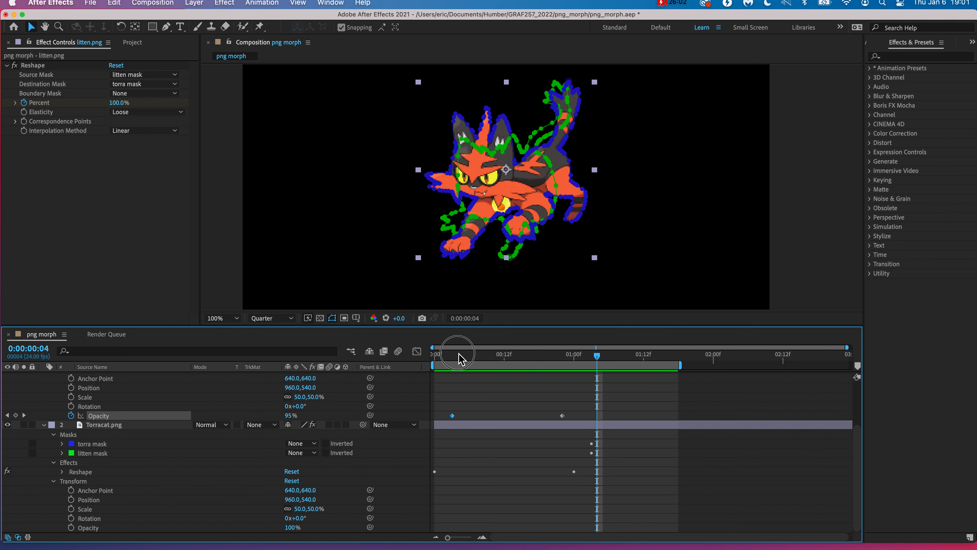
{"action": "left_click", "coordinate": [439, 354]}
{"action": "left_click", "coordinate": [376, 263]}
{"action": "key", "text": "space"}
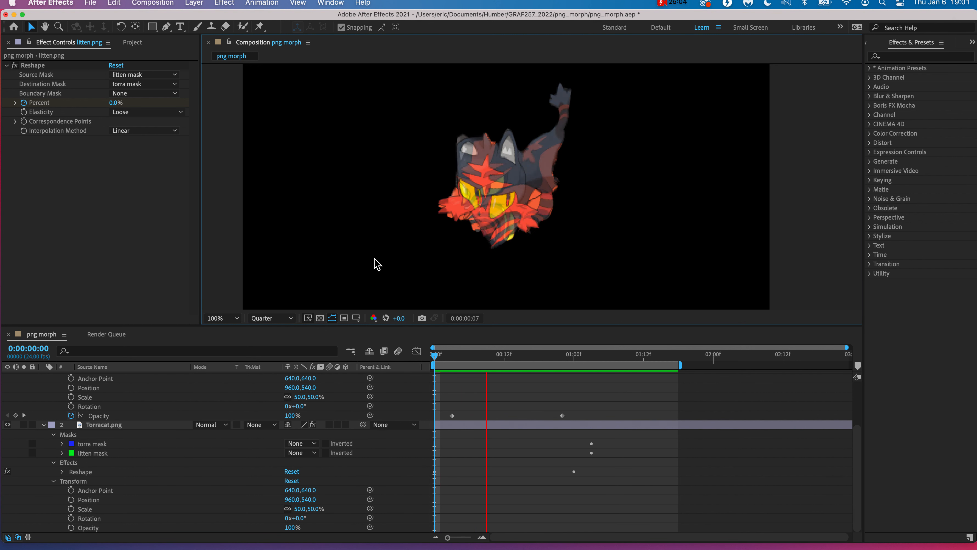
{"action": "key", "text": "space"}
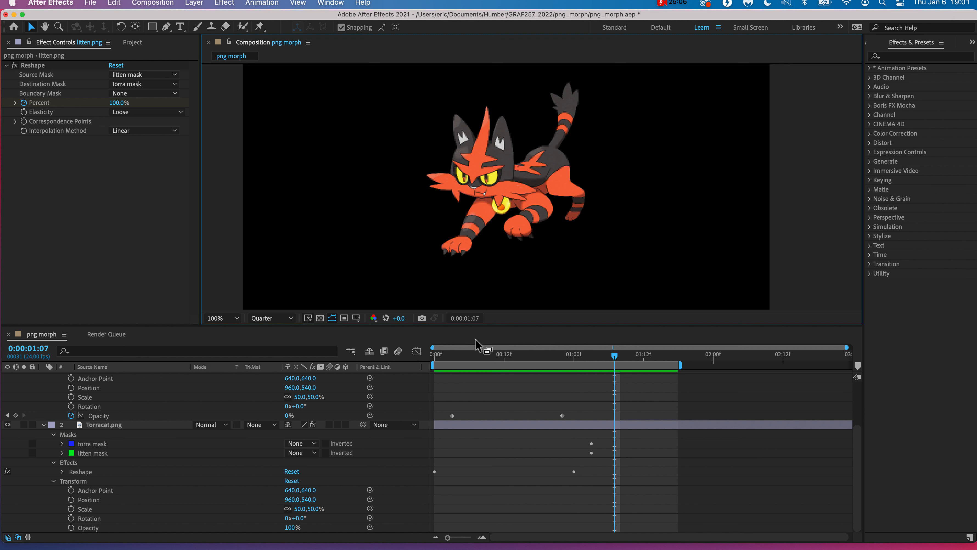
Keyframe the Torracat.png layer's Opacity at 100% on about frame 2, 0% on frame 5 and 100% at 0:00:01:00
{"action": "left_click", "coordinate": [465, 356]}
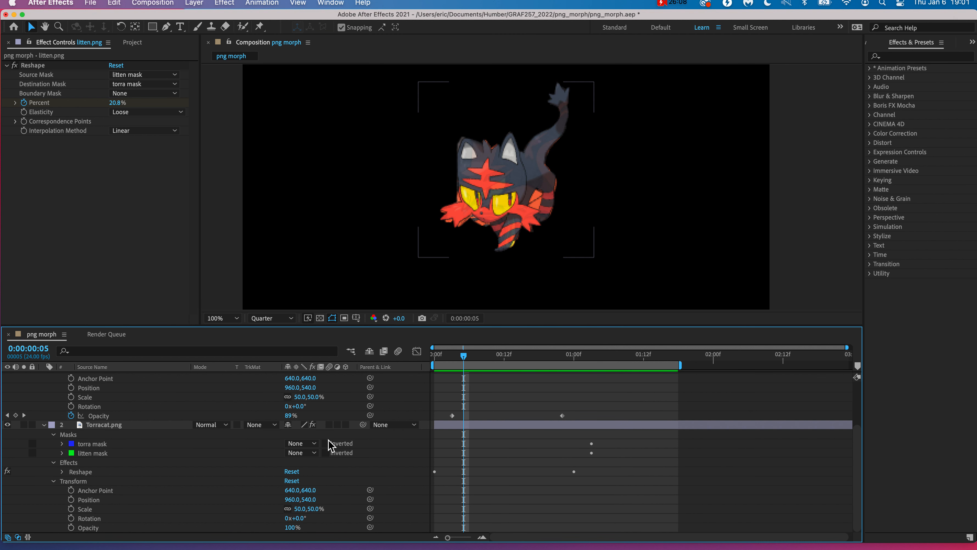
{"action": "left_click", "coordinate": [71, 527]}
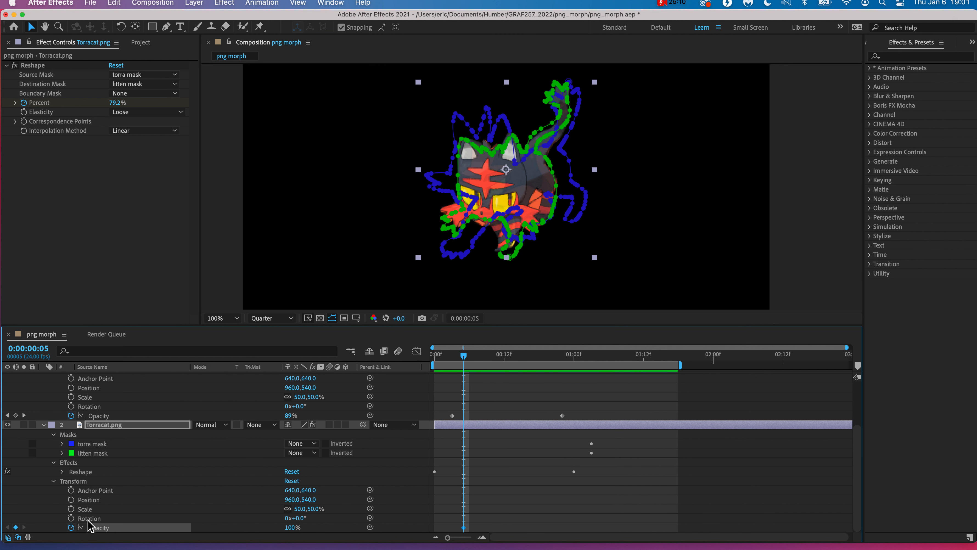
{"action": "mouse_move", "coordinate": [463, 527]}
{"action": "left_mouse_down"}
{"action": "mouse_move", "coordinate": [433, 527]}
{"action": "mouse_move", "coordinate": [446, 528]}
{"action": "left_mouse_up"}
{"action": "left_click_drag", "start_coordinate": [289, 528], "coordinate": [193, 527]}
{"action": "left_click", "coordinate": [573, 358]}
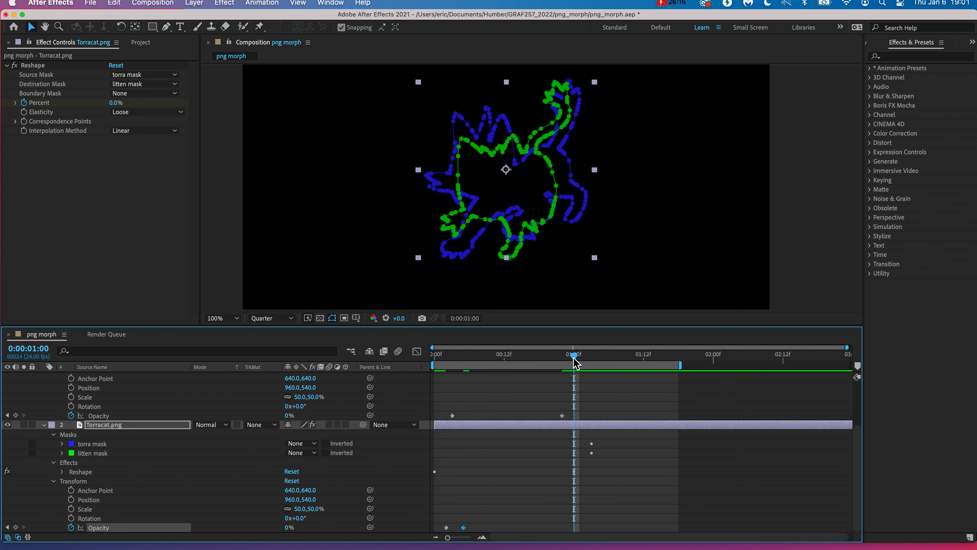
{"action": "left_click_drag", "start_coordinate": [289, 527], "coordinate": [477, 508]}
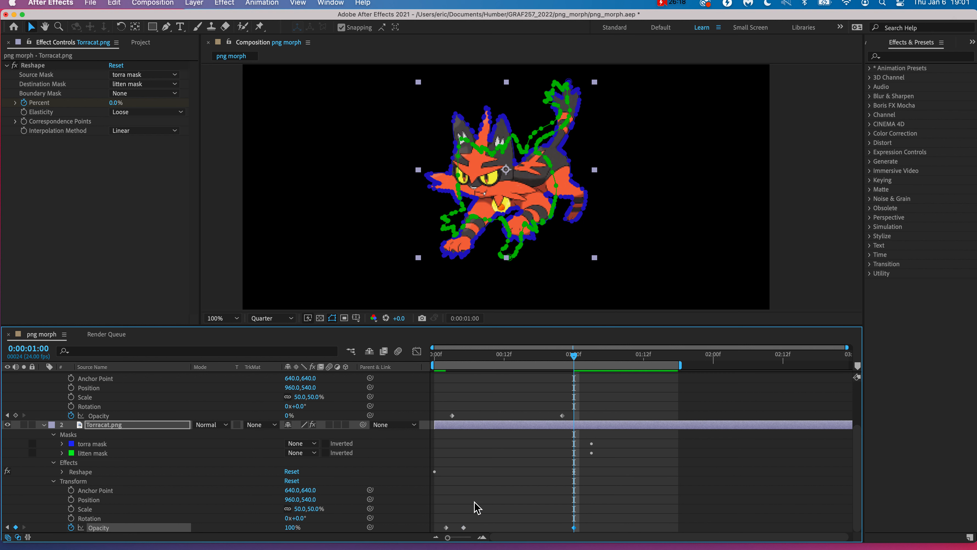
Deselect the Torracat.png layer and play the morph from the first frame to check its new opacity keyframes
{"action": "left_click_drag", "start_coordinate": [477, 361], "coordinate": [414, 351]}
{"action": "left_click", "coordinate": [263, 277]}
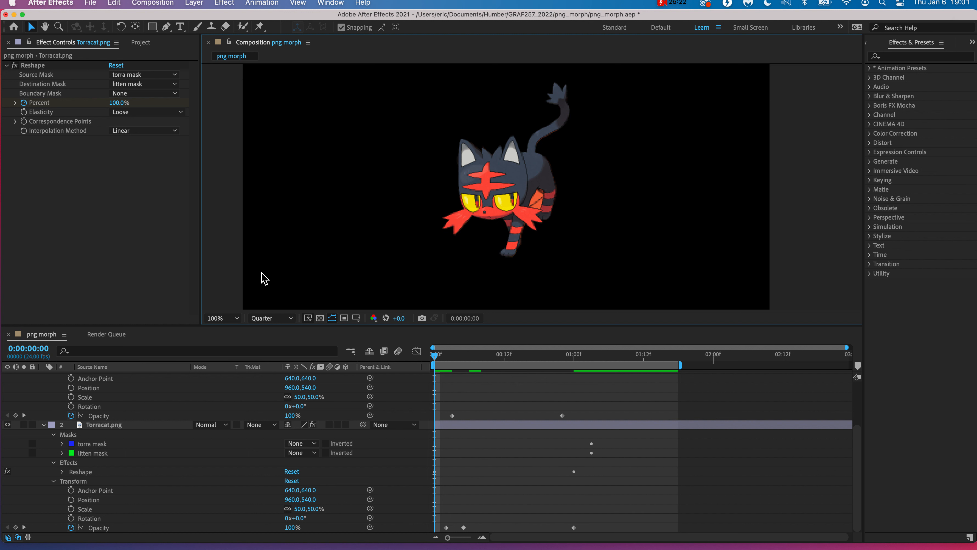
{"action": "key", "text": "space"}
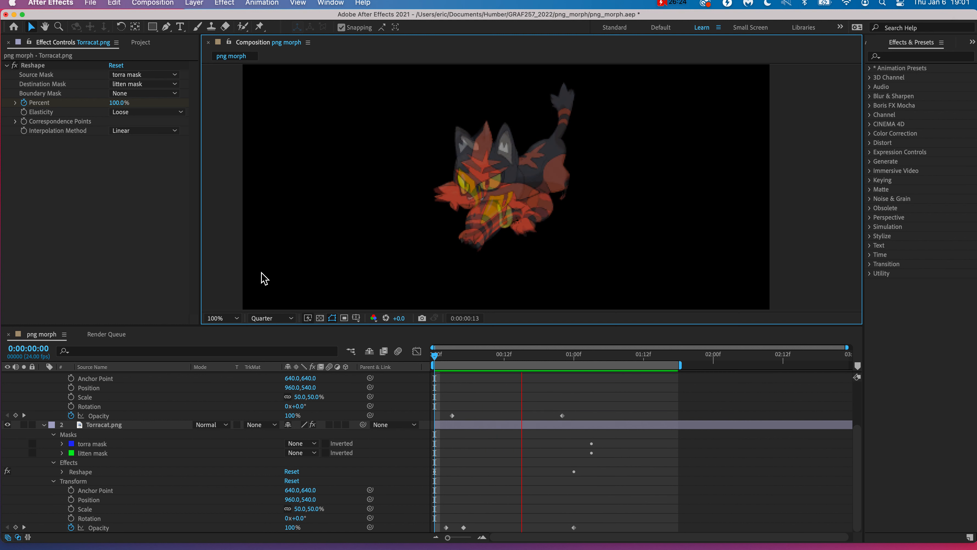
{"action": "key", "text": "space"}
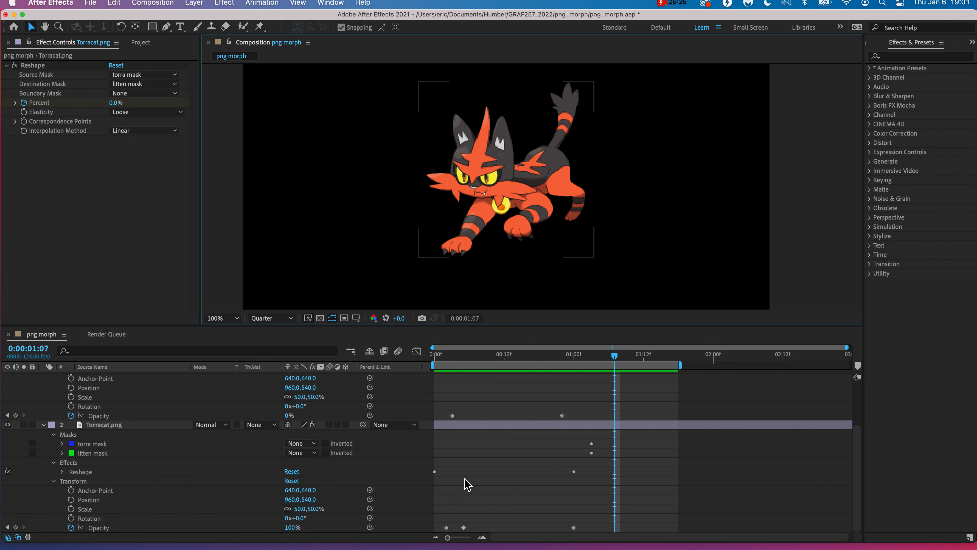
Delete the Torracat.png layer's Opacity keyframe at frame 5 and move its first Opacity keyframe to frame 4
{"action": "left_click", "coordinate": [446, 527]}
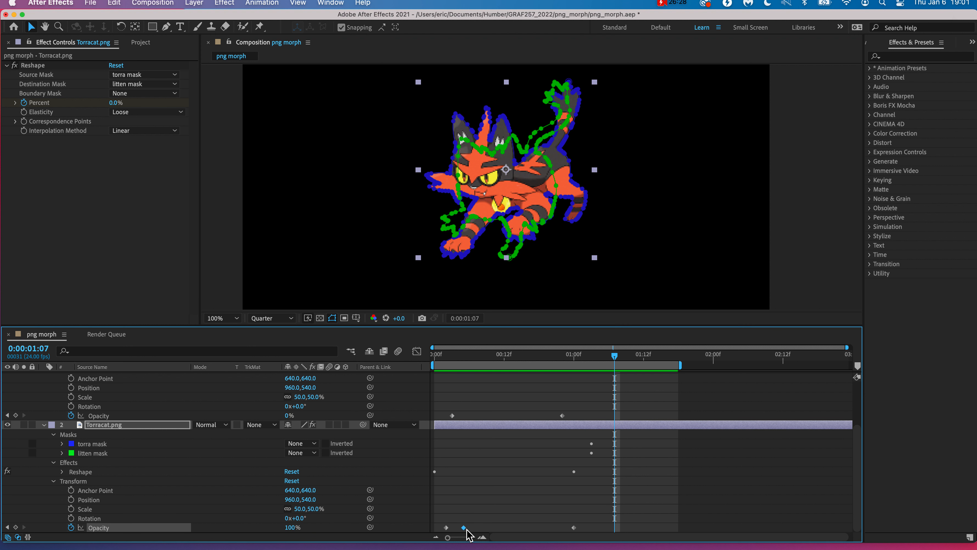
{"action": "left_click", "coordinate": [446, 528]}
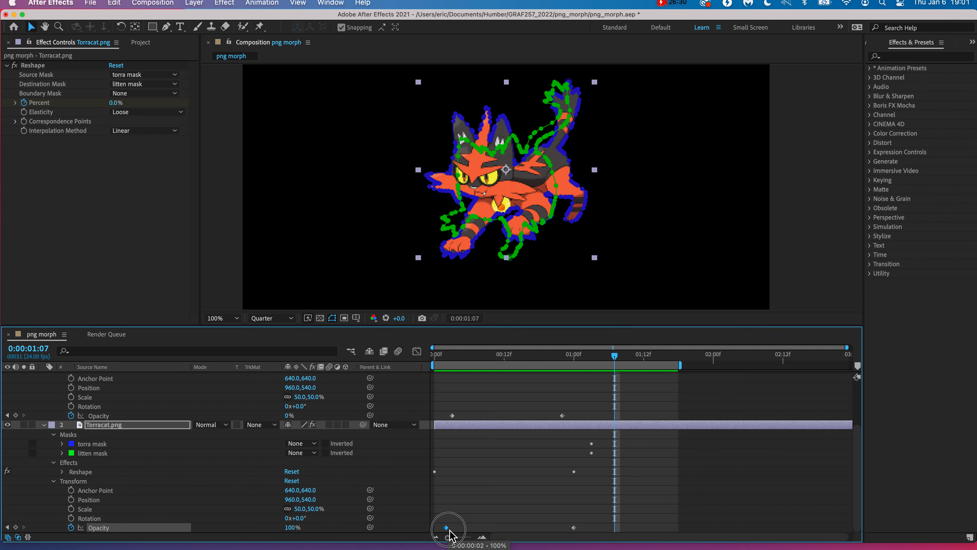
{"action": "left_click_drag", "start_coordinate": [449, 530], "coordinate": [458, 530]}
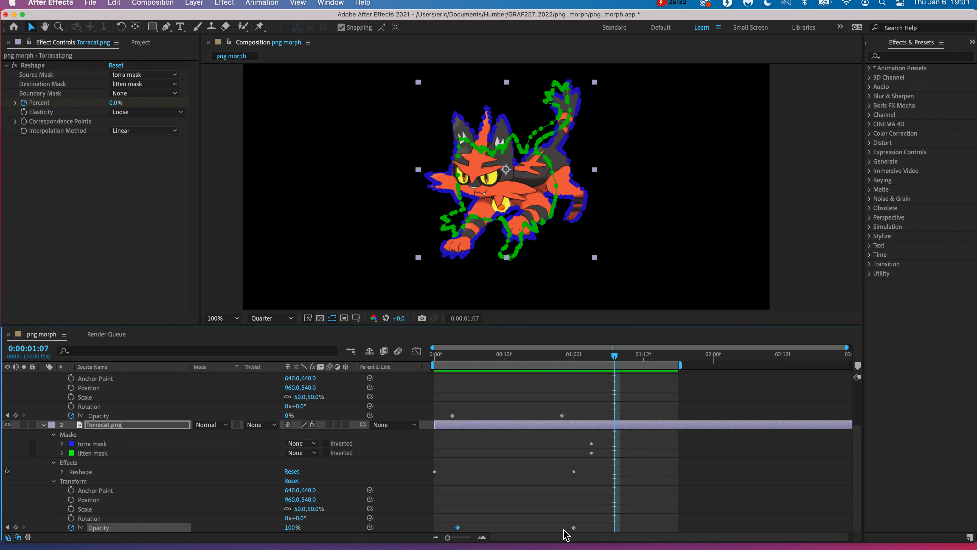
Set the Torracat.png layer's first Opacity keyframe, at 0:00:00:04, to 0%
{"action": "left_click", "coordinate": [579, 533]}
{"action": "left_click", "coordinate": [573, 527]}
{"action": "left_click", "coordinate": [7, 527]}
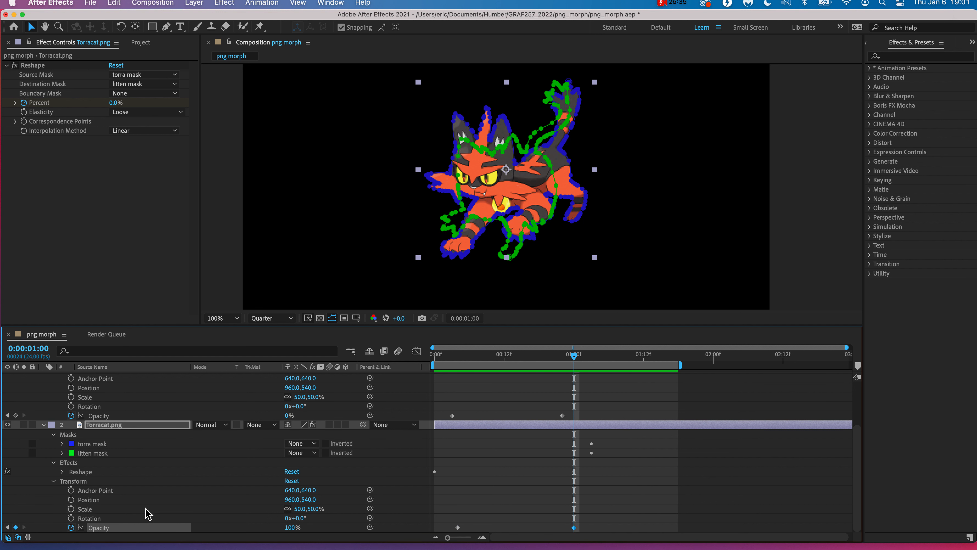
{"action": "left_click", "coordinate": [7, 527]}
{"action": "left_click_drag", "start_coordinate": [289, 528], "coordinate": [146, 535]}
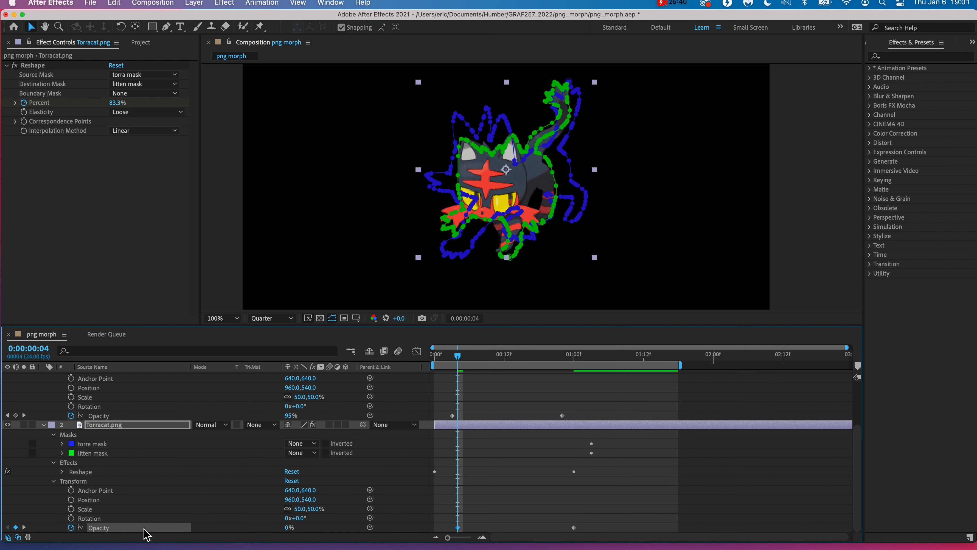
Move the Torracat.png layer's 0% Opacity keyframe to about frame 1 and play the morph from the first frame
{"action": "left_click_drag", "start_coordinate": [461, 360], "coordinate": [394, 354]}
{"action": "left_click", "coordinate": [458, 528]}
{"action": "left_click_drag", "start_coordinate": [457, 529], "coordinate": [440, 530]}
{"action": "key", "text": "space"}
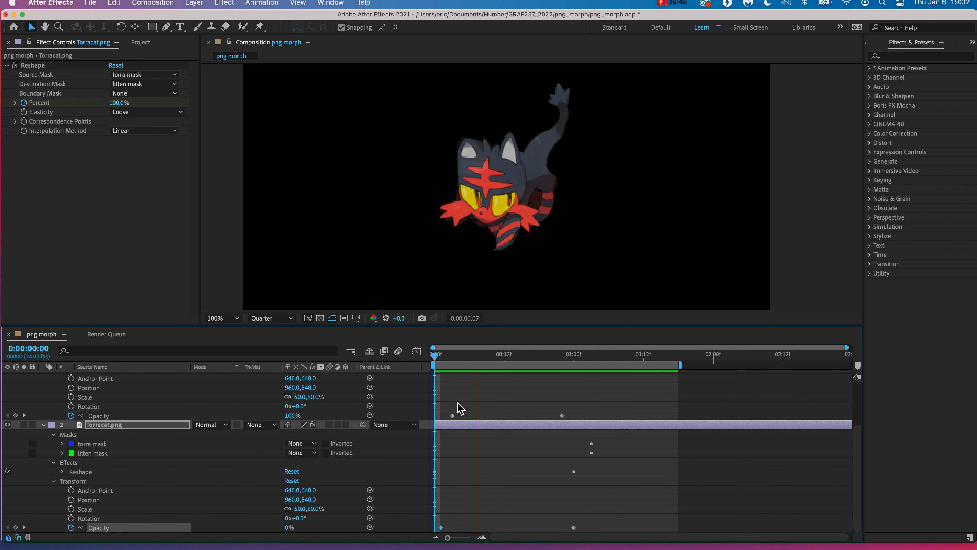
{"action": "key", "text": "space"}
Move the litten.png layer's first Opacity keyframe to about frame 2, play the morph, and deselect the layer
{"action": "left_click_drag", "start_coordinate": [453, 416], "coordinate": [446, 416]}
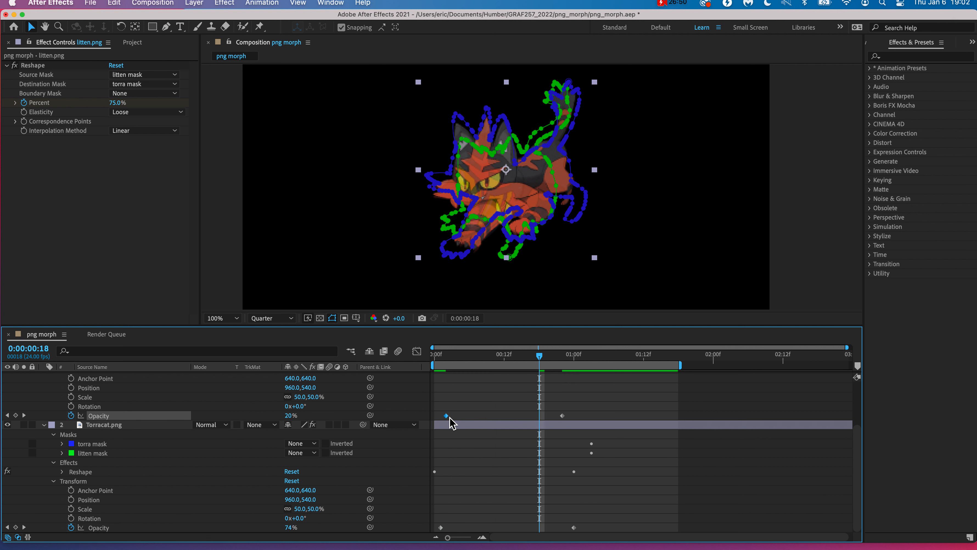
{"action": "key", "text": "space"}
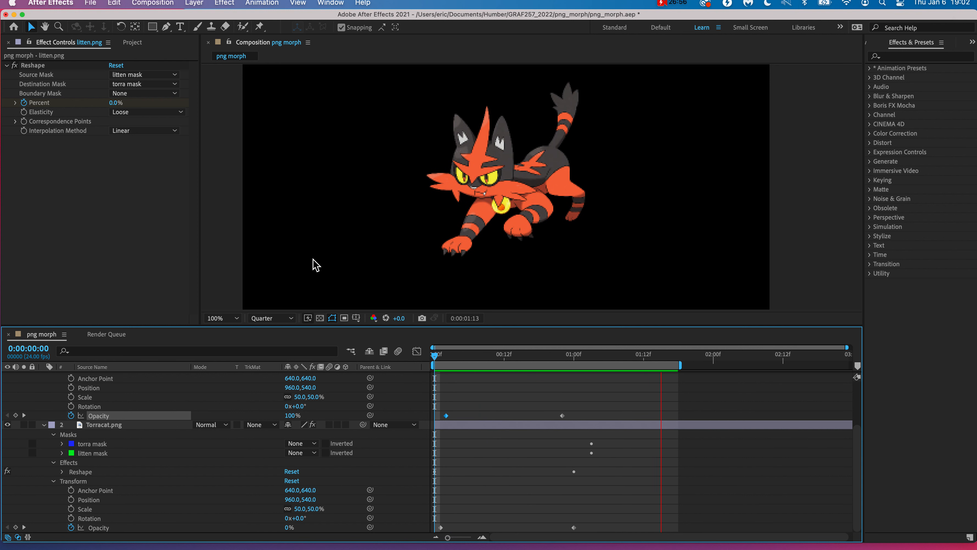
{"action": "key", "text": "space"}
{"action": "scroll", "coordinate": [264, 196], "scroll_direction": "up", "scroll_amount": 2}
{"action": "scroll", "coordinate": [264, 196], "scroll_direction": "down", "scroll_amount": 2}
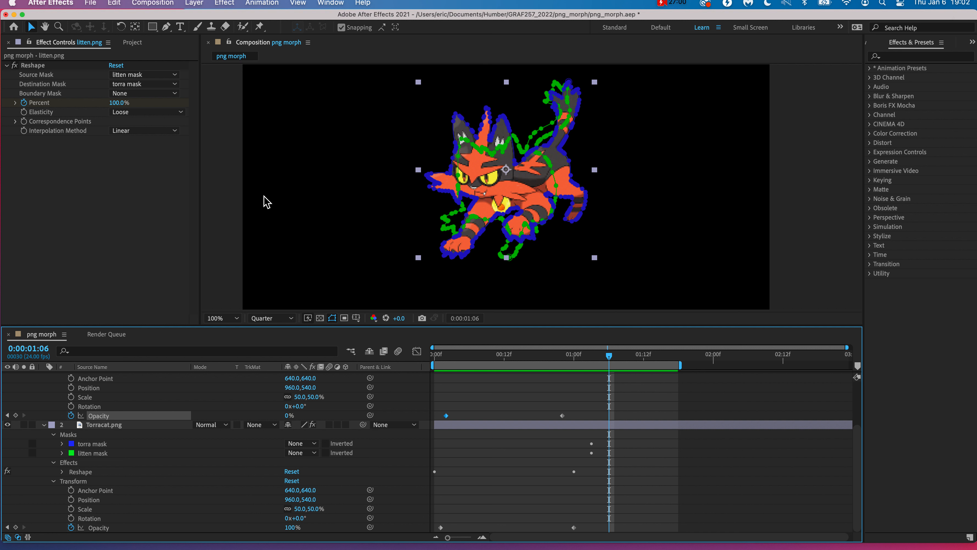
{"action": "left_click", "coordinate": [264, 196]}
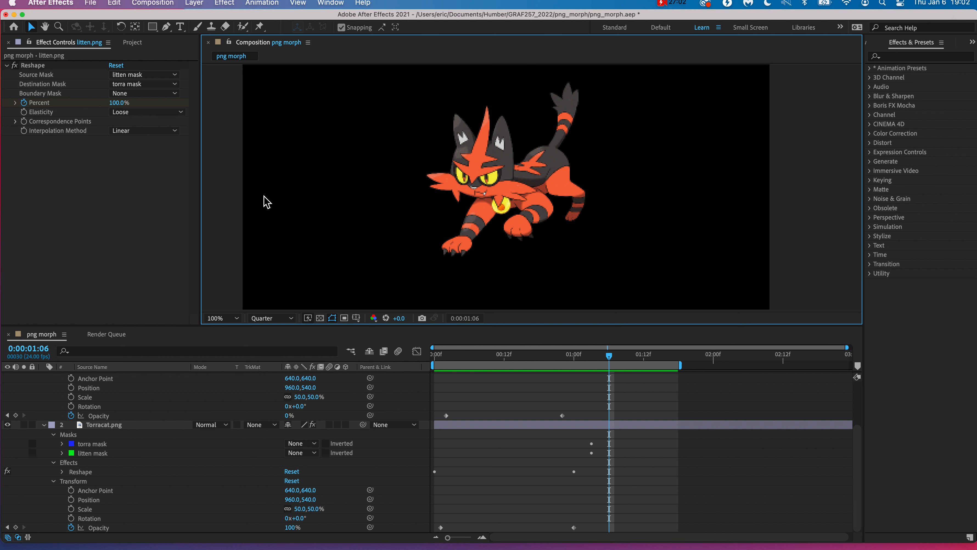